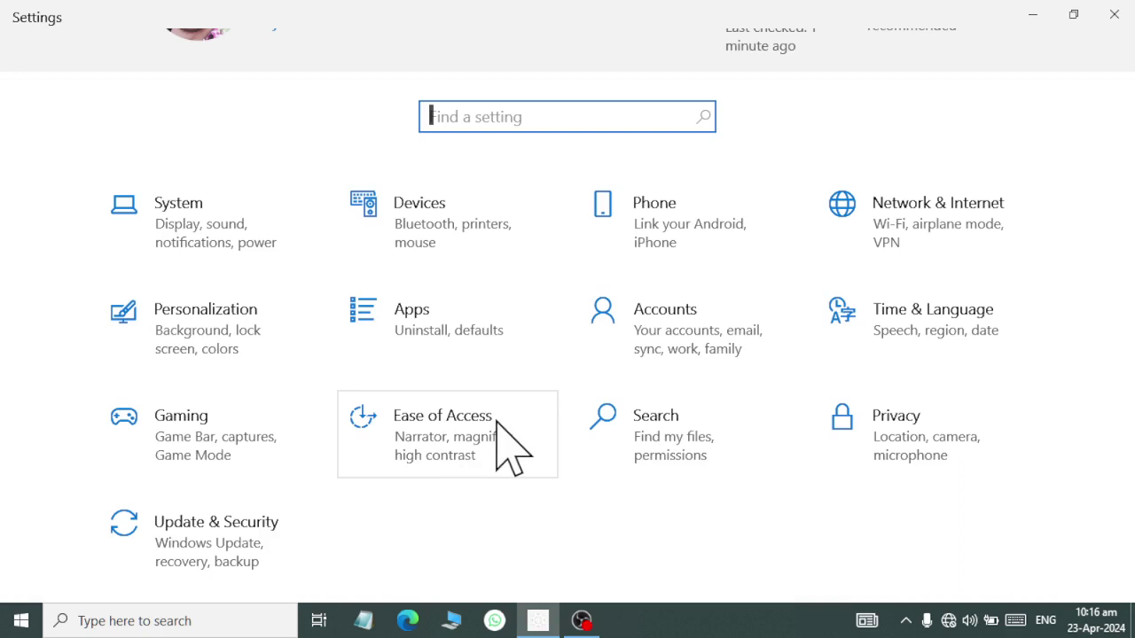
- Open the Ease of Access display settings, restore the window to a smaller size, minimize OBS and place Settings beside the desktop icons
{"action": "left_click", "coordinate": [498, 424]}
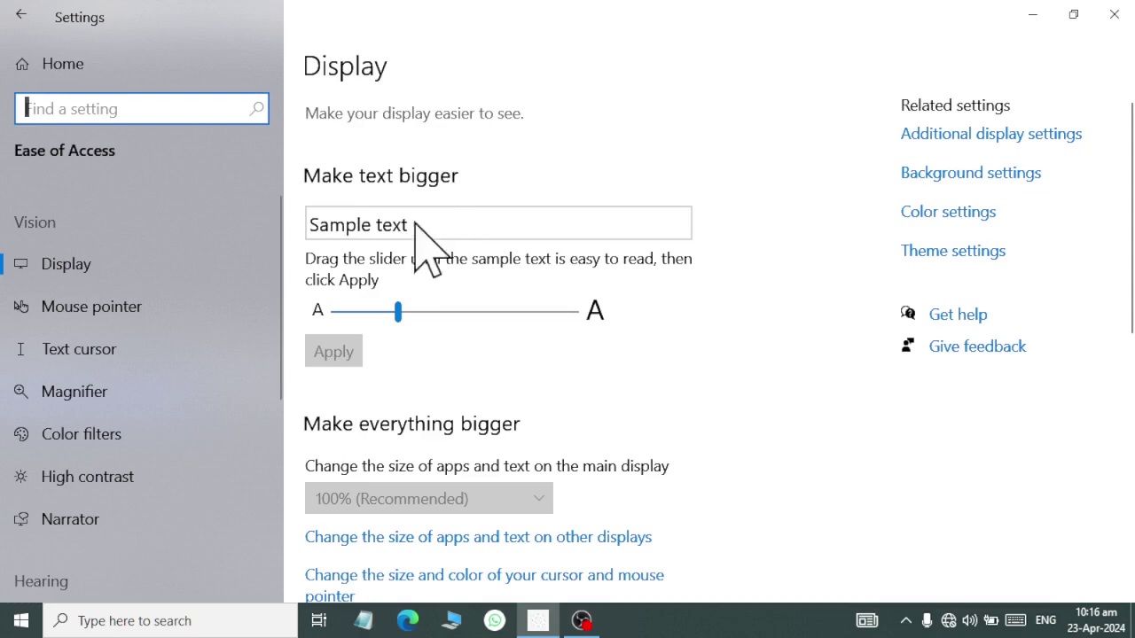
{"action": "double_click", "coordinate": [509, 4]}
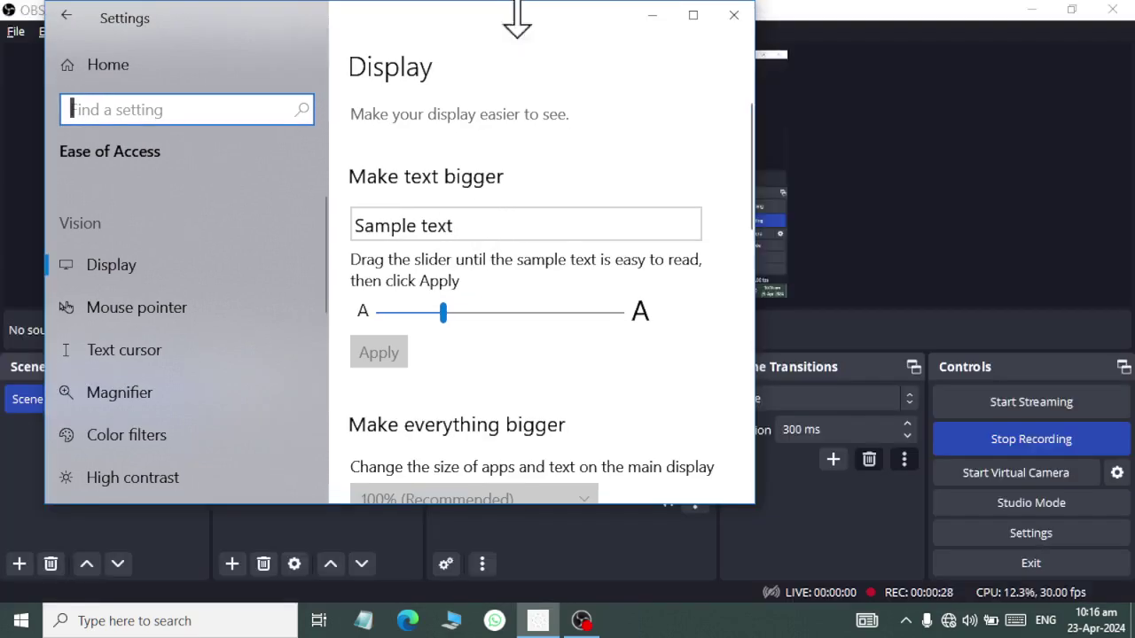
{"action": "left_click", "coordinate": [1034, 10]}
{"action": "left_click_drag", "start_coordinate": [461, 24], "coordinate": [893, 54]}
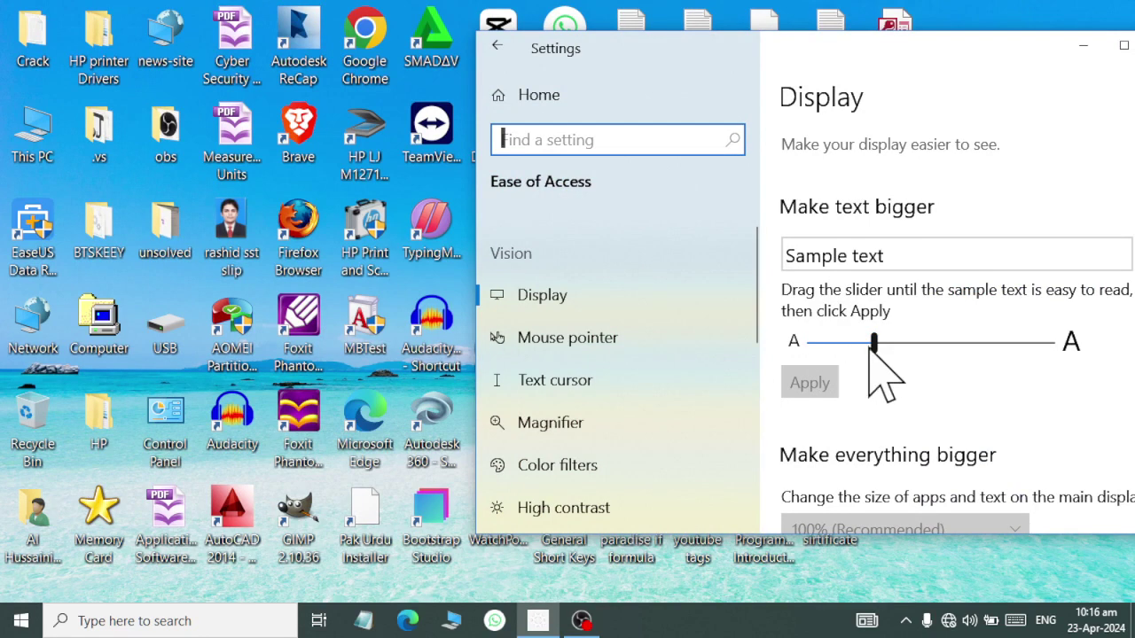
- Increase the text size to a little under halfway along its range, apply it, and decline restarting Internet Download Manager
{"action": "left_click_drag", "start_coordinate": [873, 346], "coordinate": [913, 350]}
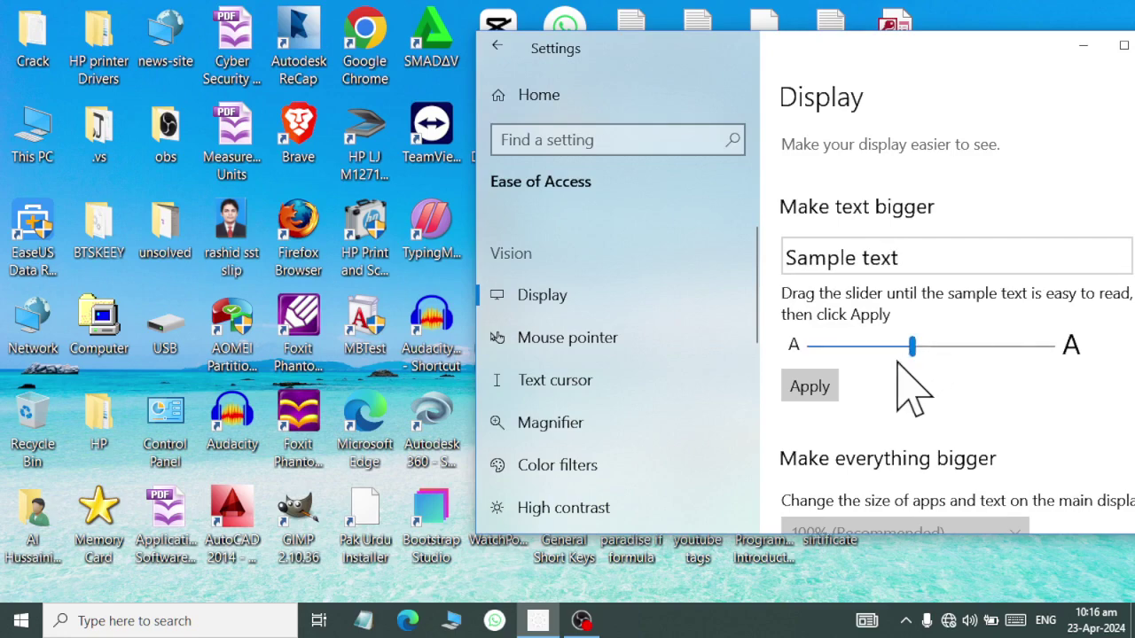
{"action": "left_click", "coordinate": [810, 387]}
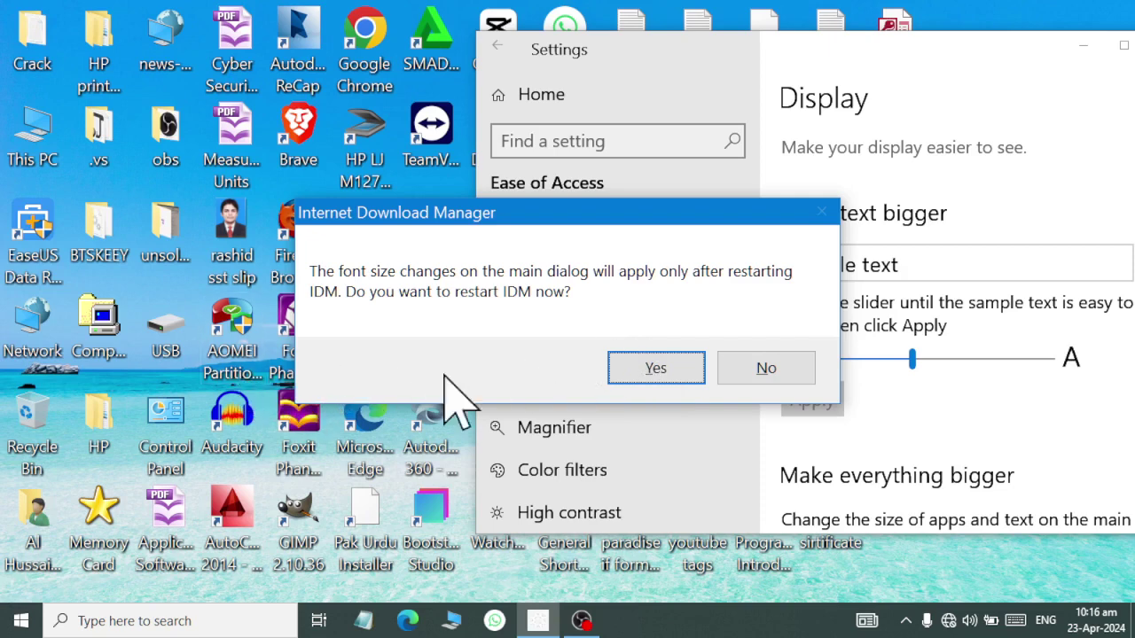
{"action": "left_click", "coordinate": [758, 371]}
- Apply a text size near the minimum, then raise it to about one fifth of the range and apply again
{"action": "left_click_drag", "start_coordinate": [895, 359], "coordinate": [817, 390]}
{"action": "left_click", "coordinate": [812, 391]}
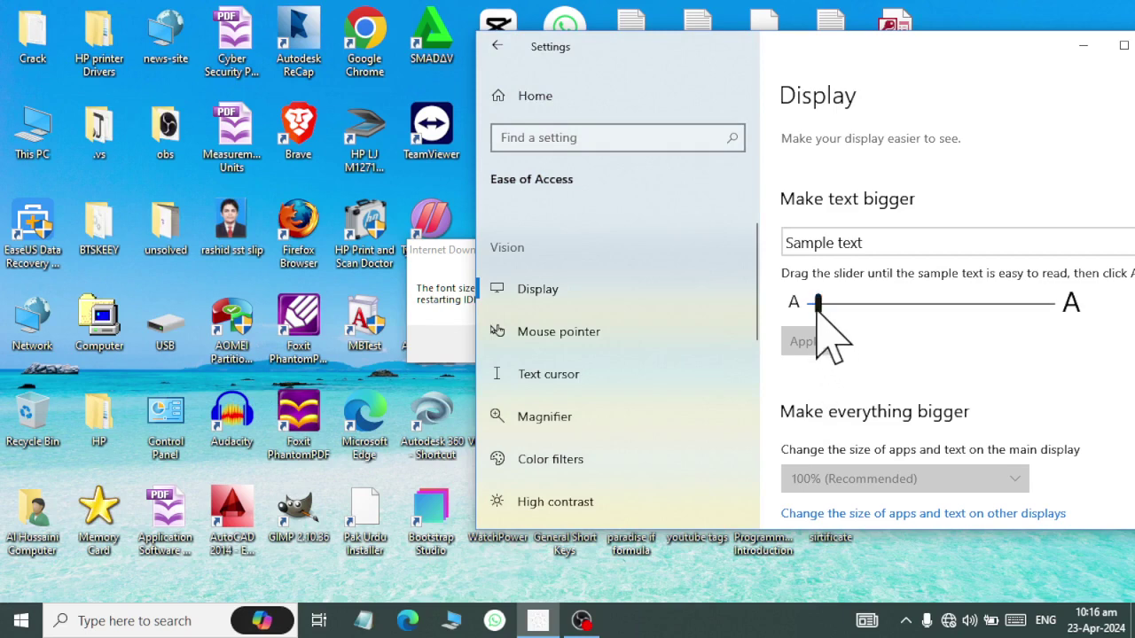
{"action": "left_click_drag", "start_coordinate": [816, 306], "coordinate": [865, 319]}
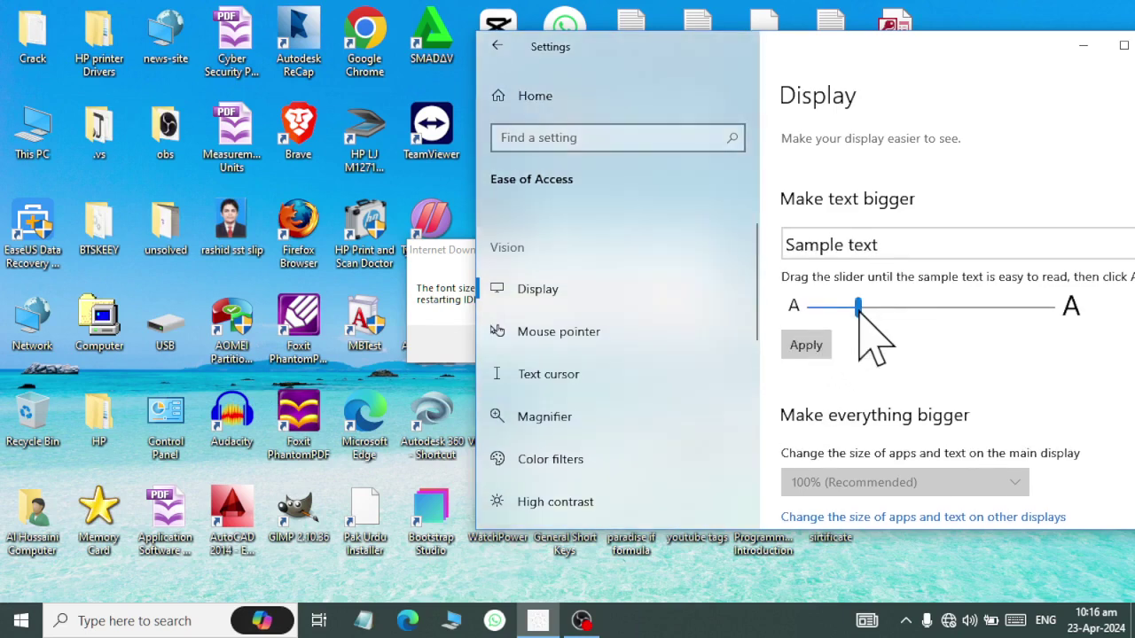
{"action": "left_click", "coordinate": [814, 349]}
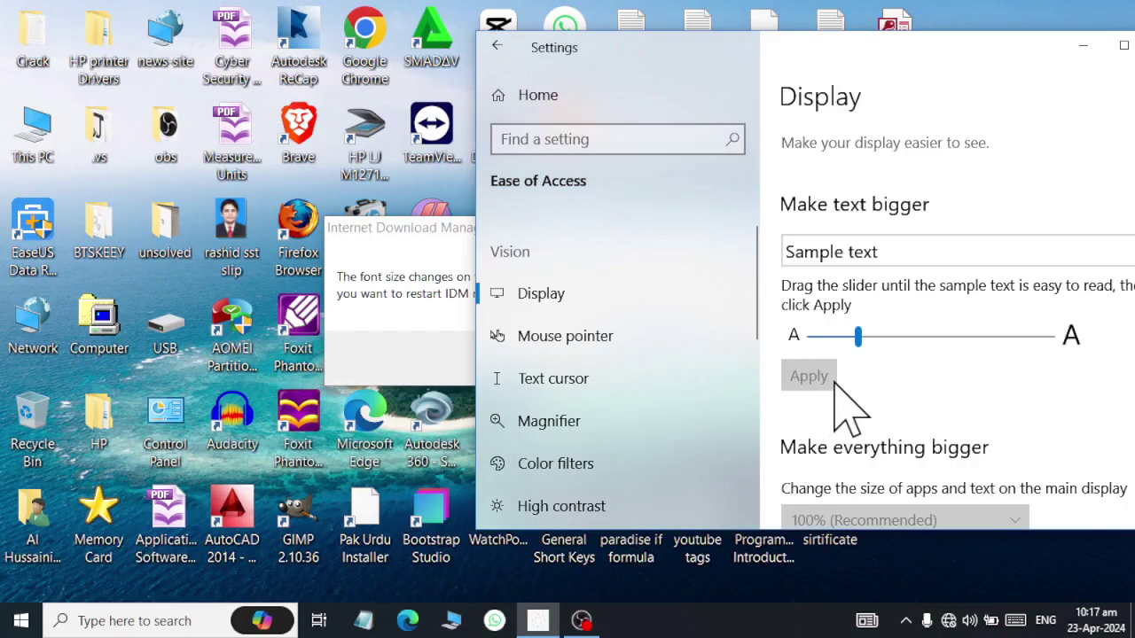
- Lower the brightness of the built-in display to 20%
{"action": "scroll", "coordinate": [846, 376], "scroll_direction": "down", "scroll_amount": 3}
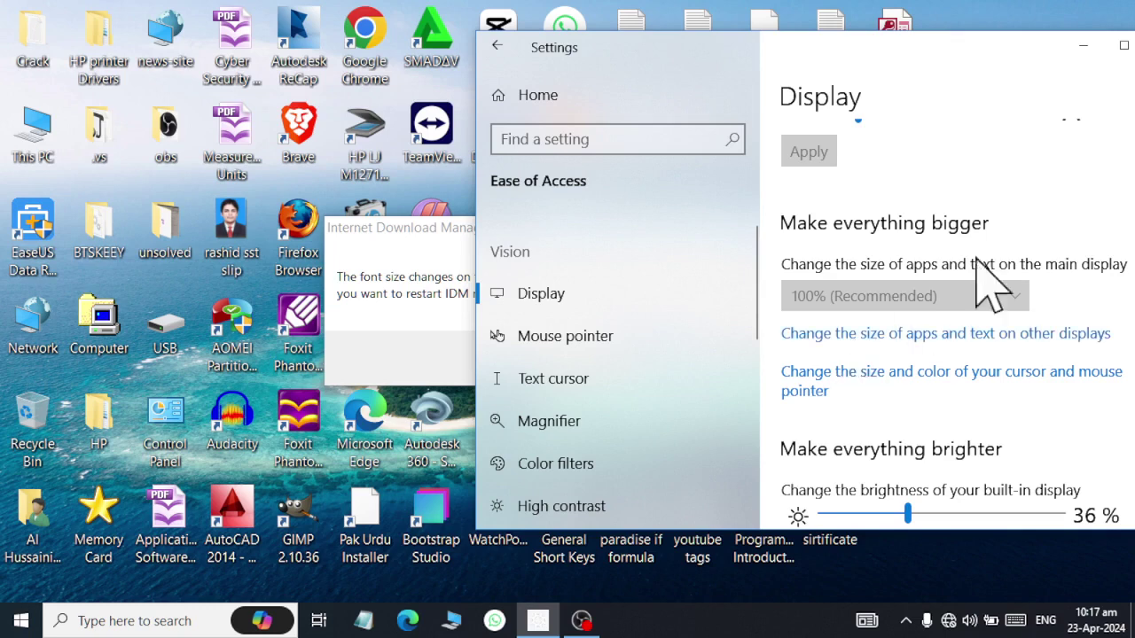
{"action": "scroll", "coordinate": [976, 204], "scroll_direction": "up", "scroll_amount": 2}
{"action": "scroll", "coordinate": [975, 266], "scroll_direction": "down", "scroll_amount": 3}
{"action": "scroll", "coordinate": [974, 306], "scroll_direction": "down", "scroll_amount": 2}
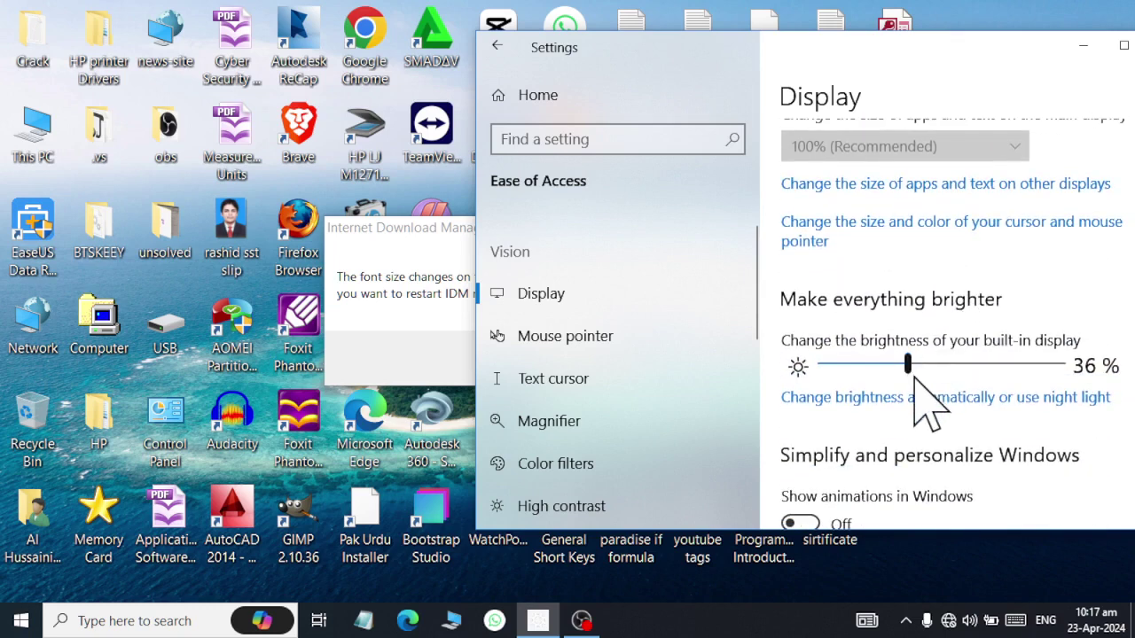
{"action": "left_click_drag", "start_coordinate": [911, 375], "coordinate": [868, 393]}
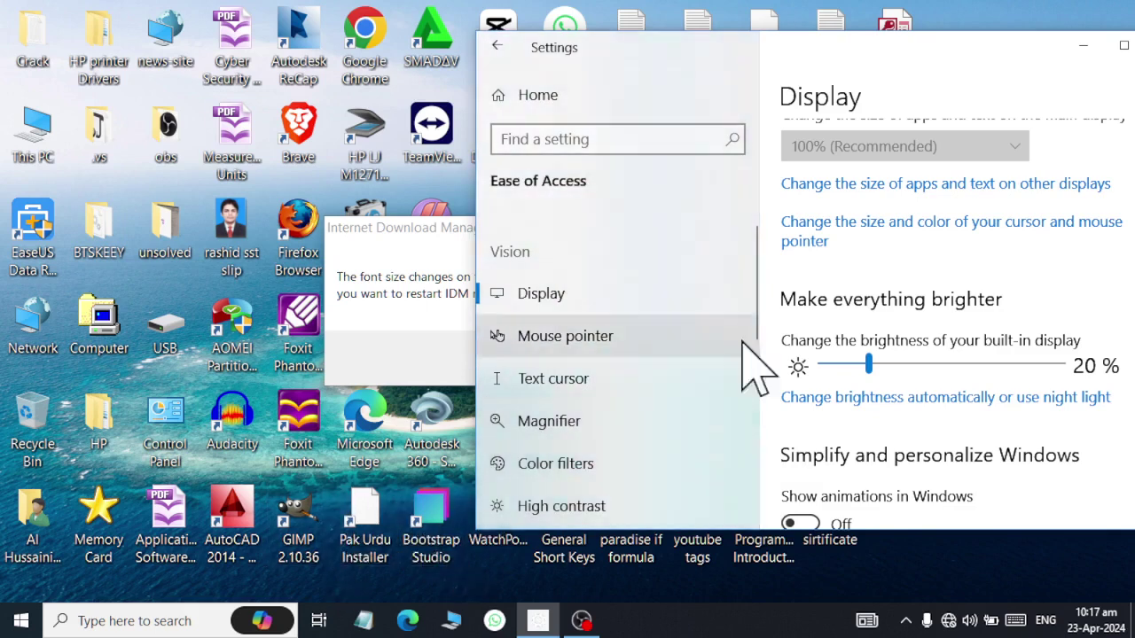
- Look through the remaining display options, then open the mouse pointer settings and reduce the pointer size
{"action": "scroll", "coordinate": [829, 341], "scroll_direction": "down", "scroll_amount": 2}
{"action": "scroll", "coordinate": [829, 346], "scroll_direction": "down", "scroll_amount": 5}
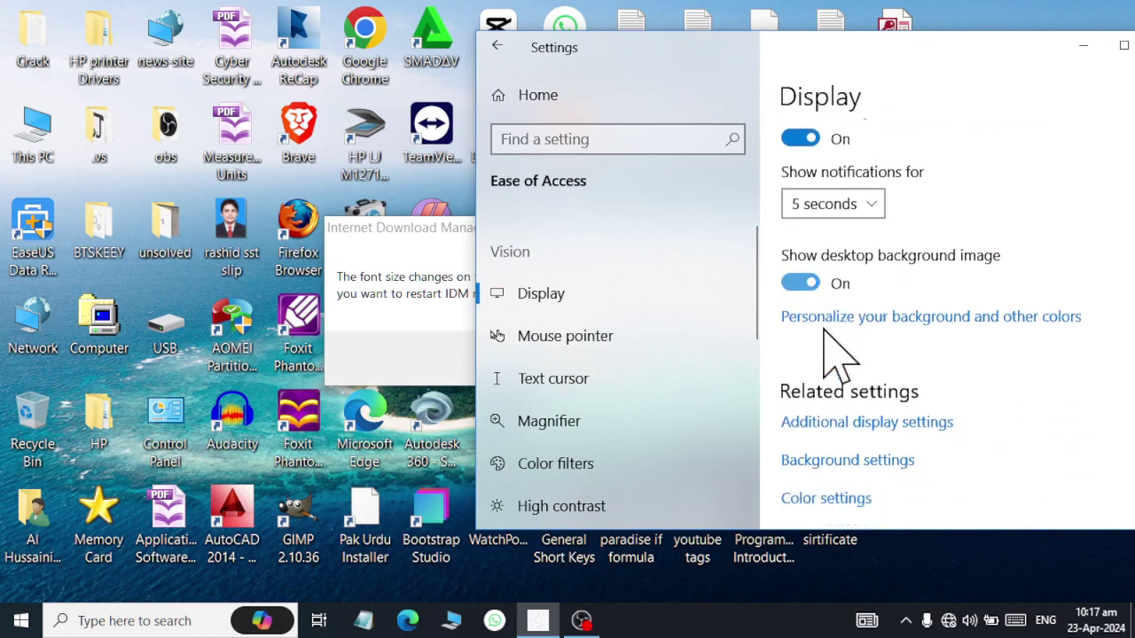
{"action": "scroll", "coordinate": [831, 426], "scroll_direction": "down", "scroll_amount": 1}
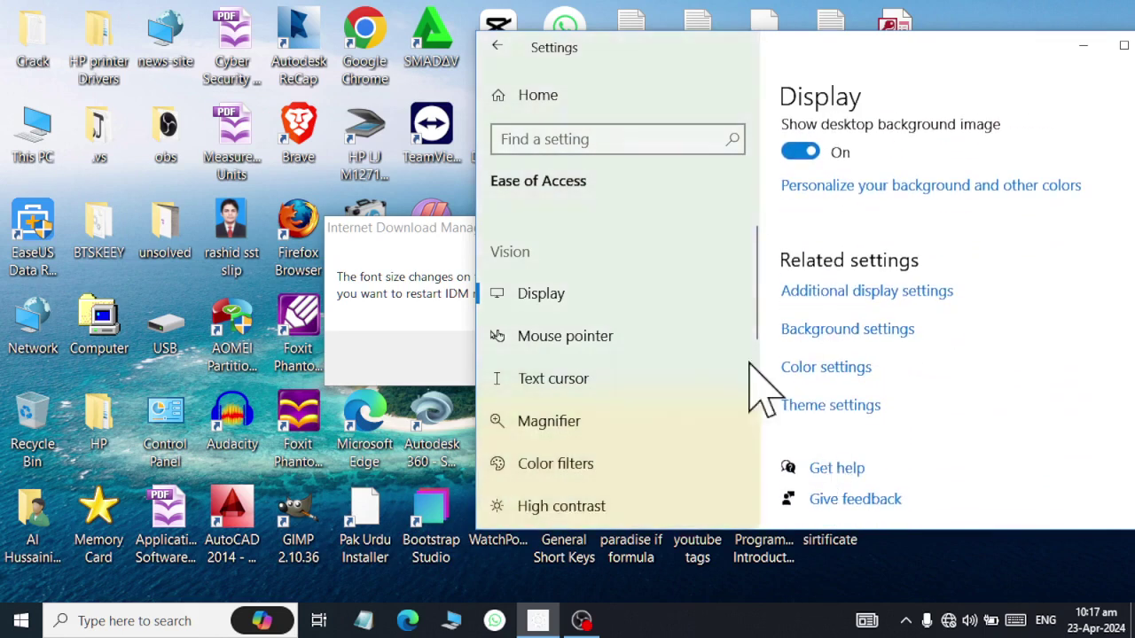
{"action": "left_click", "coordinate": [584, 337]}
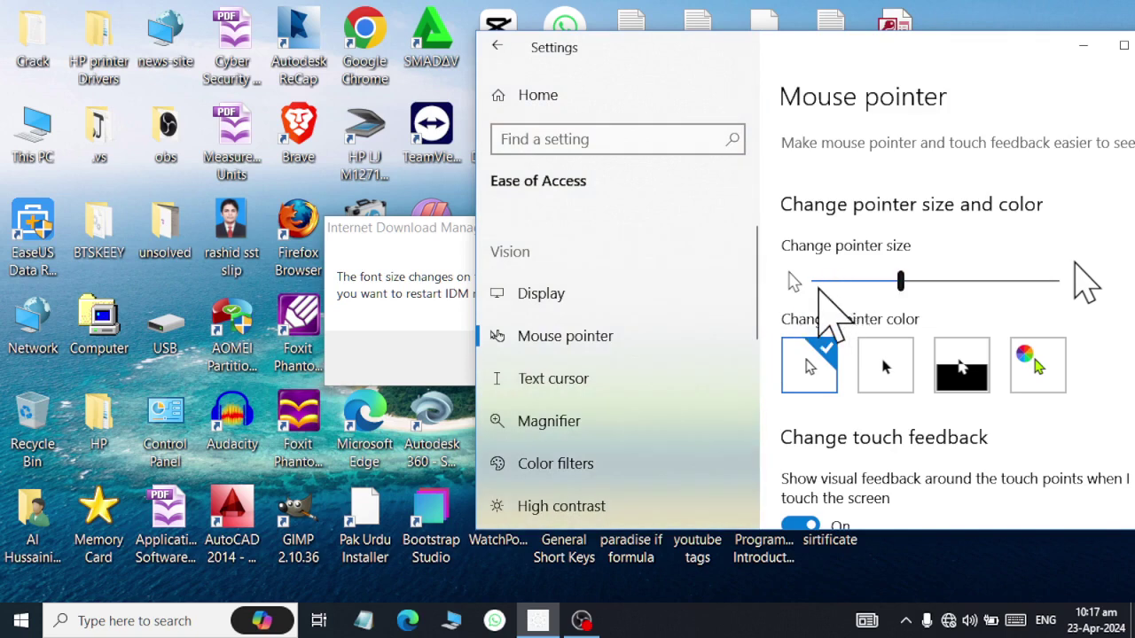
{"action": "left_click_drag", "start_coordinate": [901, 282], "coordinate": [854, 296]}
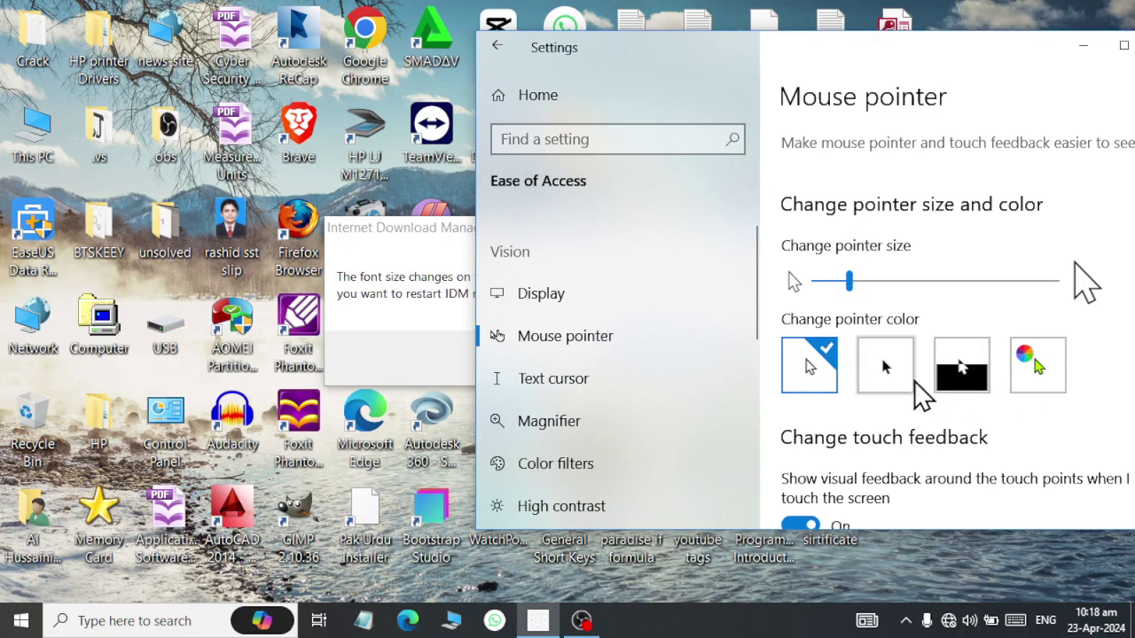
- Try the black, inverted, and custom purple pointer colors, then choose the inverted black-and-white pointer
{"action": "left_click", "coordinate": [878, 364]}
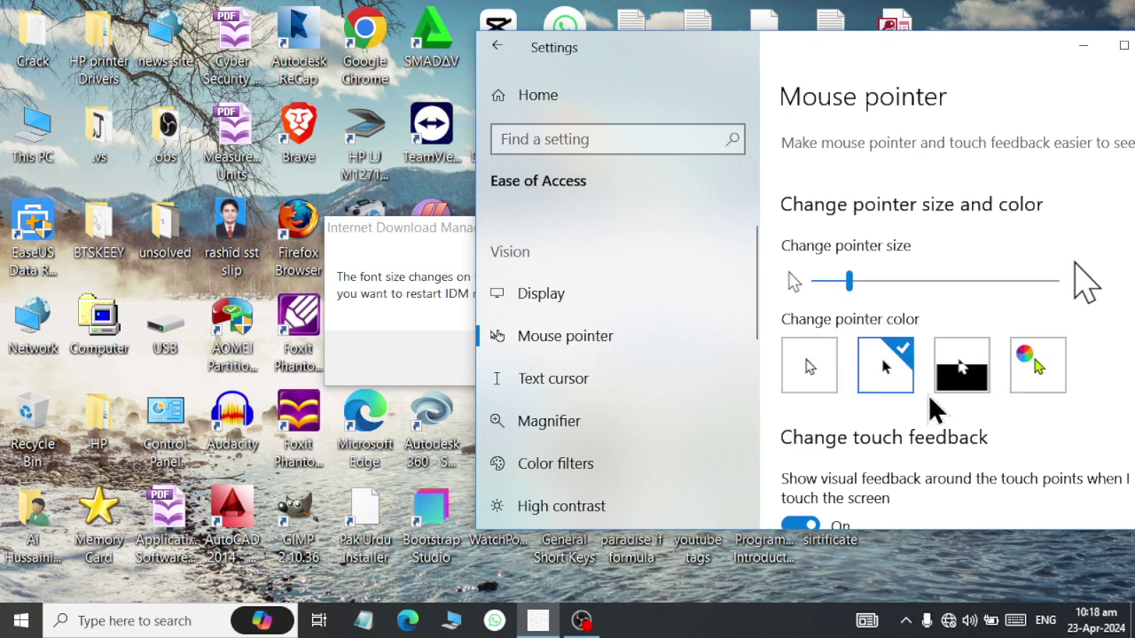
{"action": "left_click", "coordinate": [967, 373]}
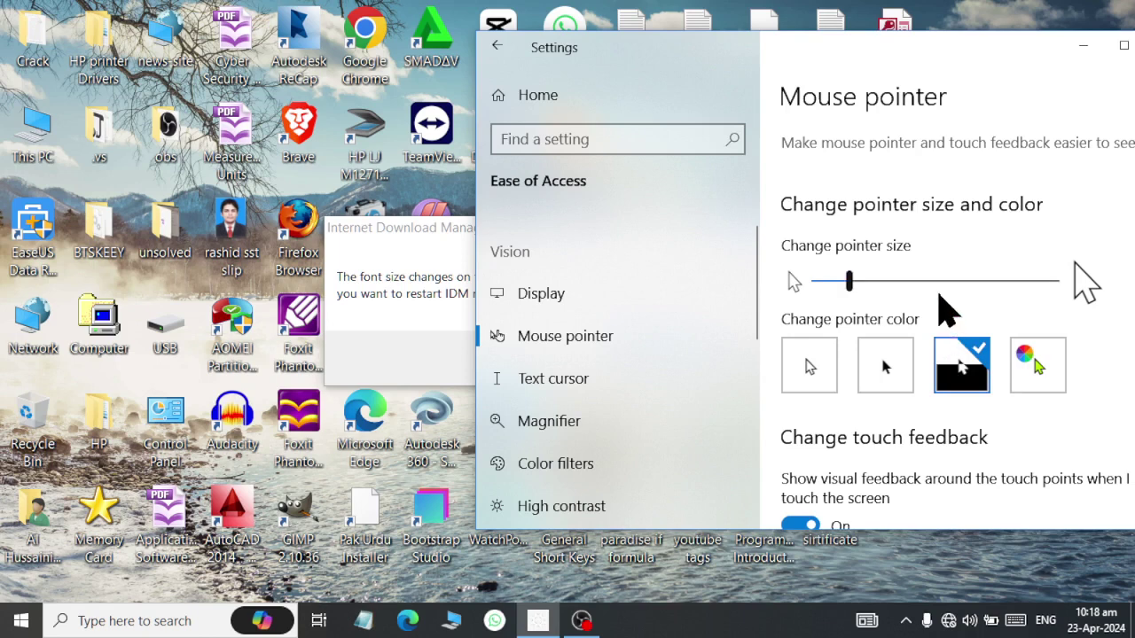
{"action": "left_click", "coordinate": [1031, 359]}
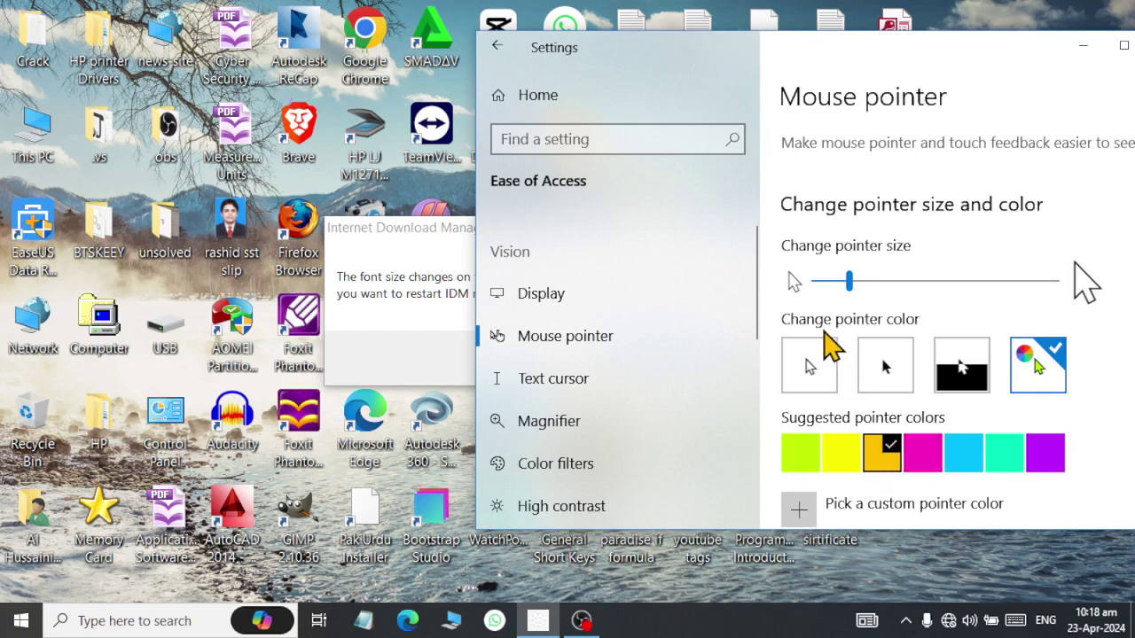
{"action": "left_click", "coordinate": [1042, 459]}
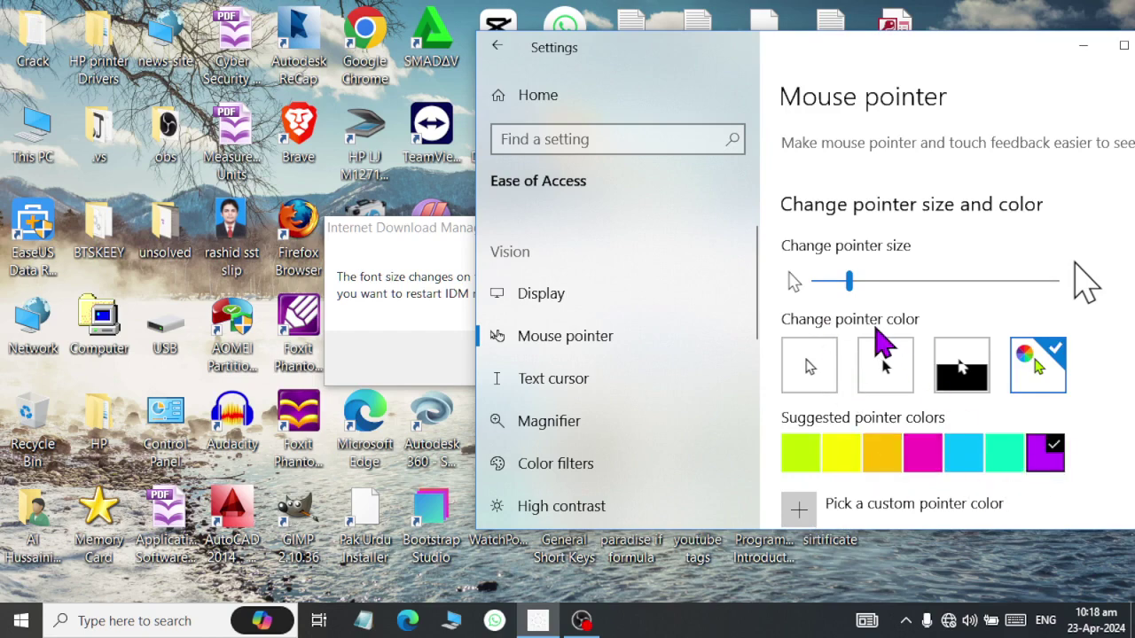
{"action": "left_click", "coordinate": [974, 386]}
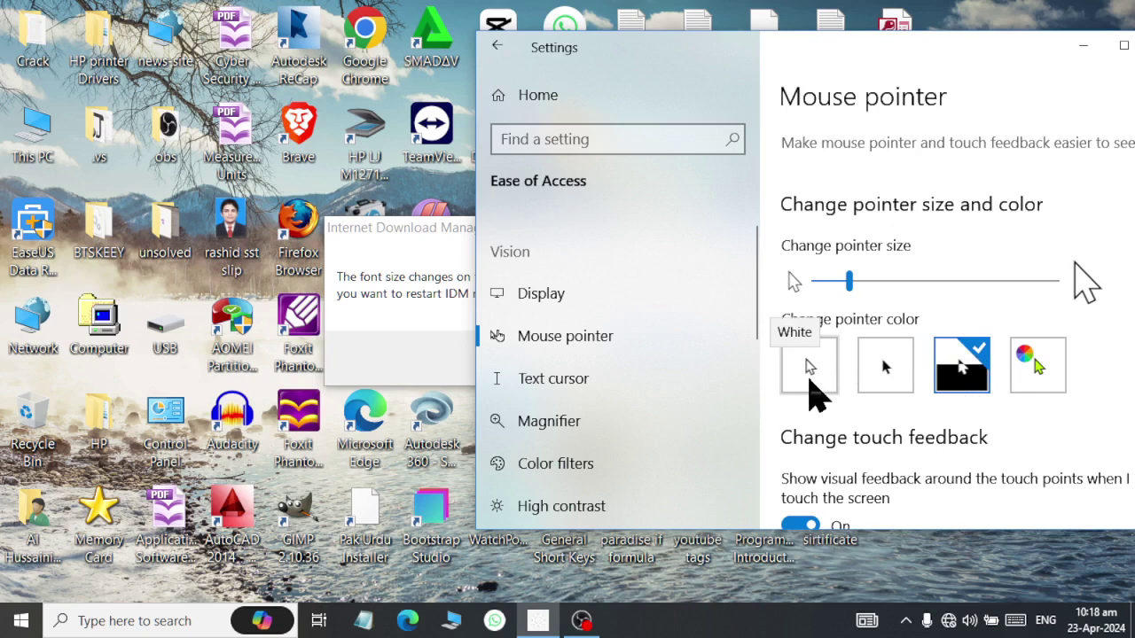
- Open the text cursor settings, then launch Notepad and enter "as" to preview the current text cursor
{"action": "scroll", "coordinate": [817, 397], "scroll_direction": "down", "scroll_amount": 5}
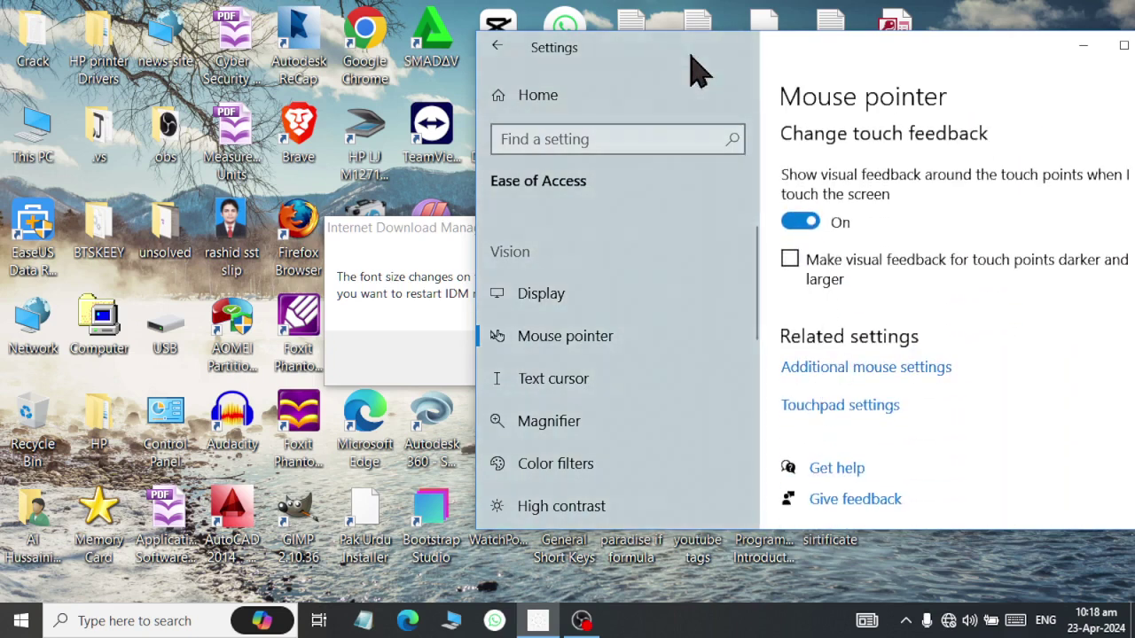
{"action": "left_click", "coordinate": [551, 381]}
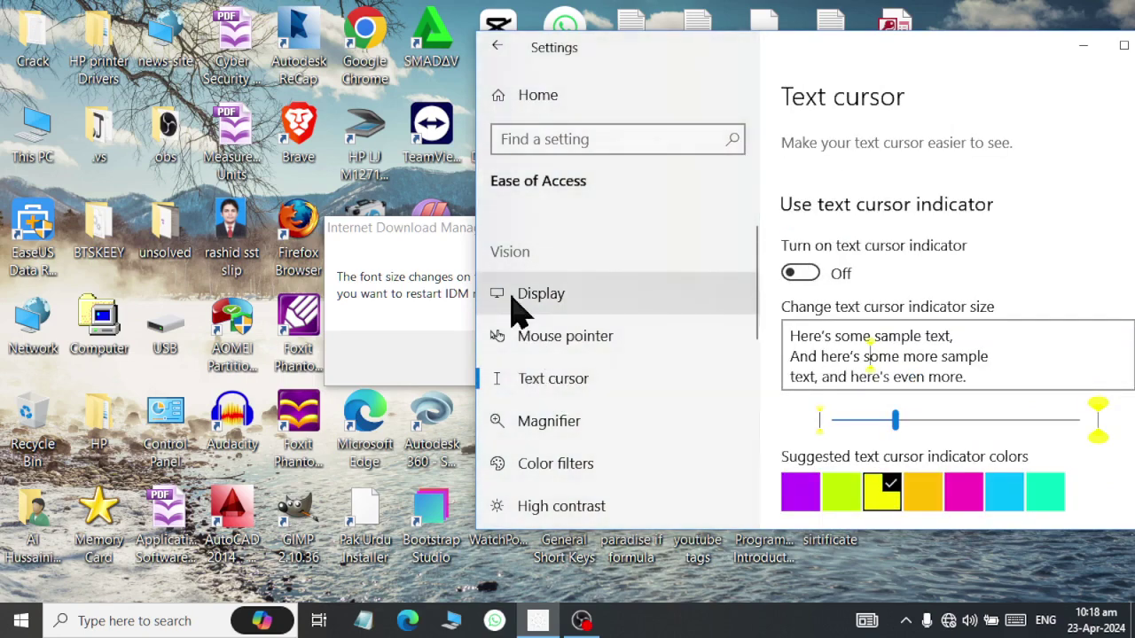
{"action": "key", "text": "super+r"}
{"action": "type", "text": "notepa"}
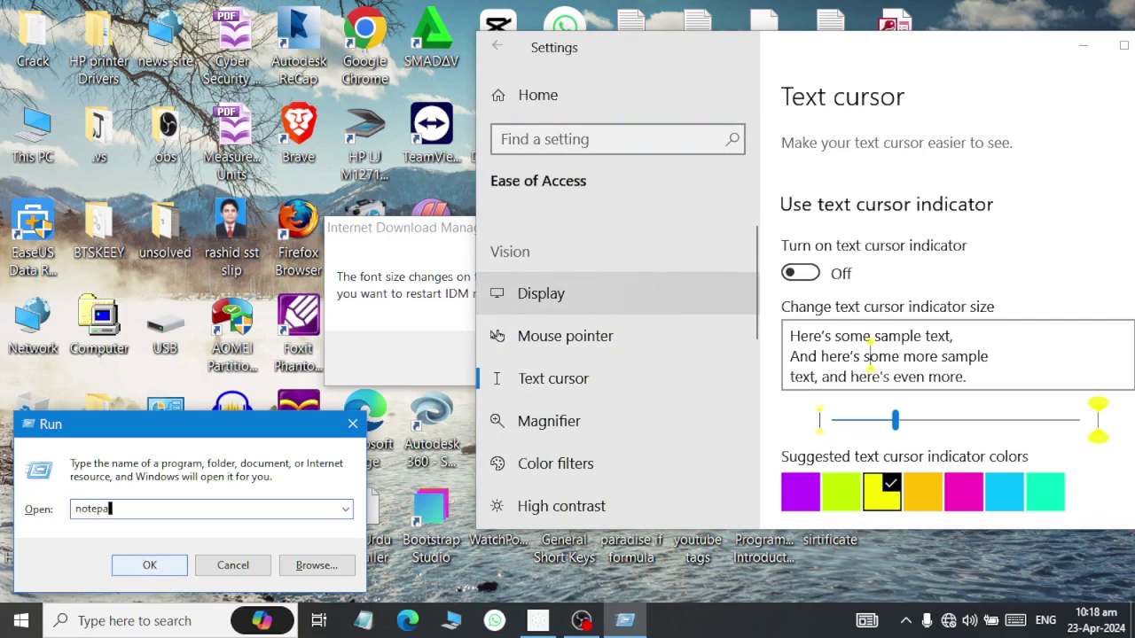
{"action": "type", "text": "d"}
{"action": "key", "text": "Return"}
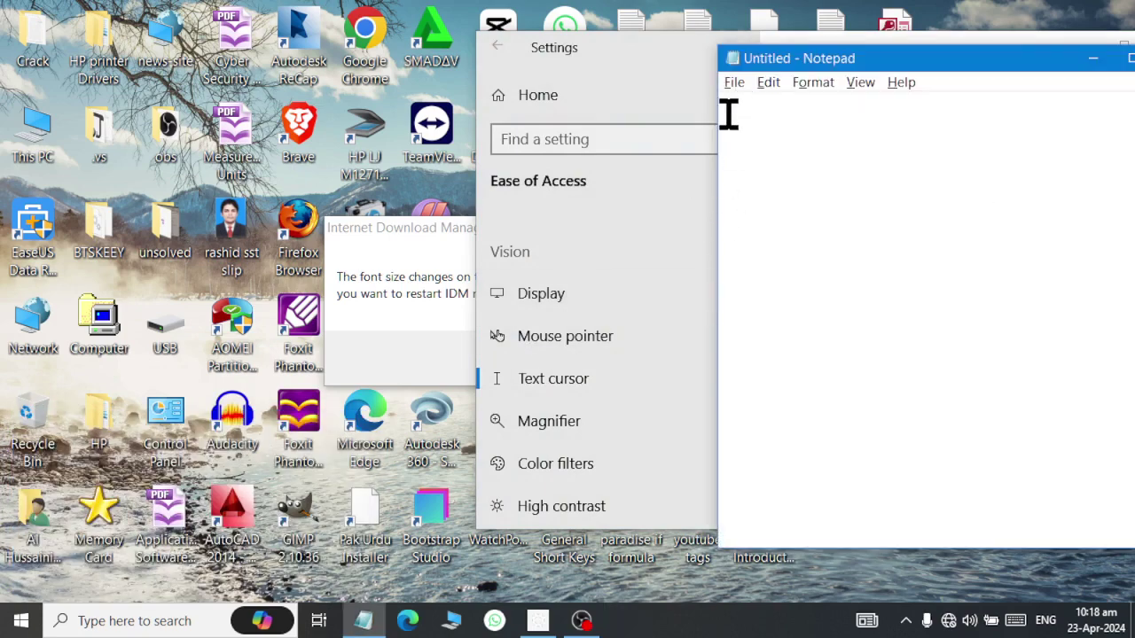
{"action": "type", "text": "as"}
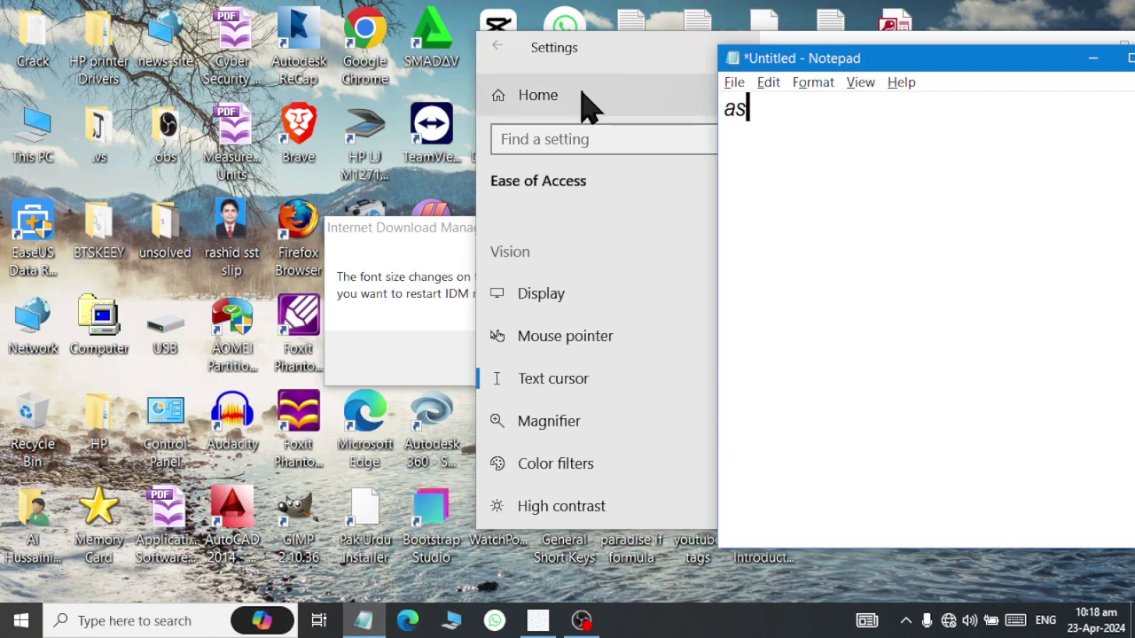
- Return to the text cursor settings, shift the window up, and go to the text cursor thickness option
{"action": "left_click", "coordinate": [591, 53]}
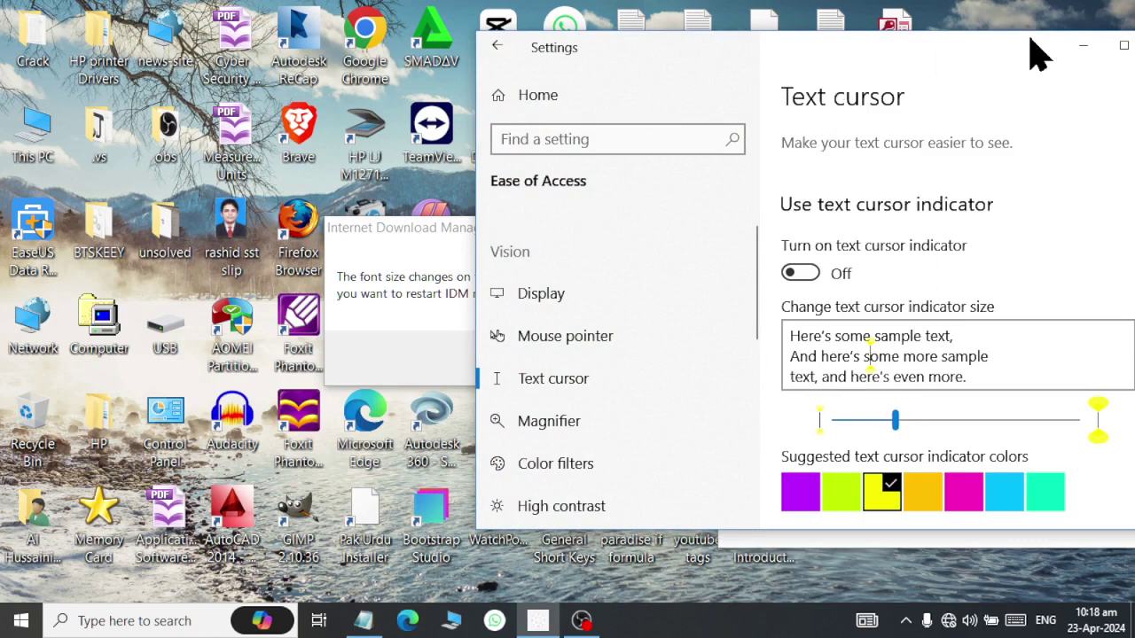
{"action": "left_click_drag", "start_coordinate": [1029, 38], "coordinate": [1022, 1]}
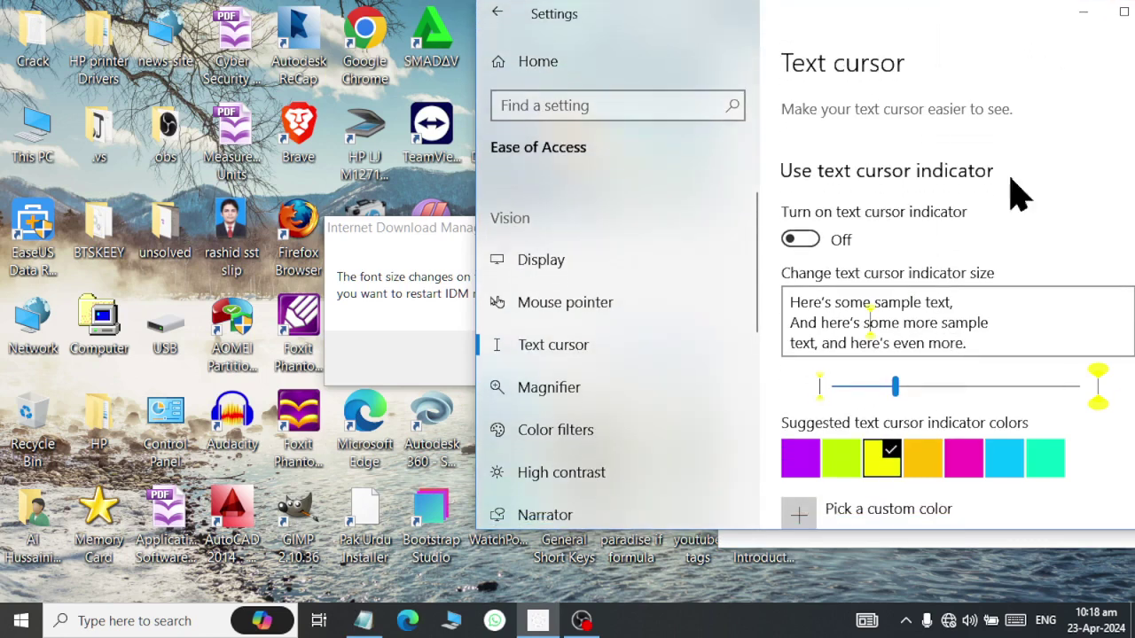
{"action": "scroll", "coordinate": [963, 322], "scroll_direction": "down", "scroll_amount": 2}
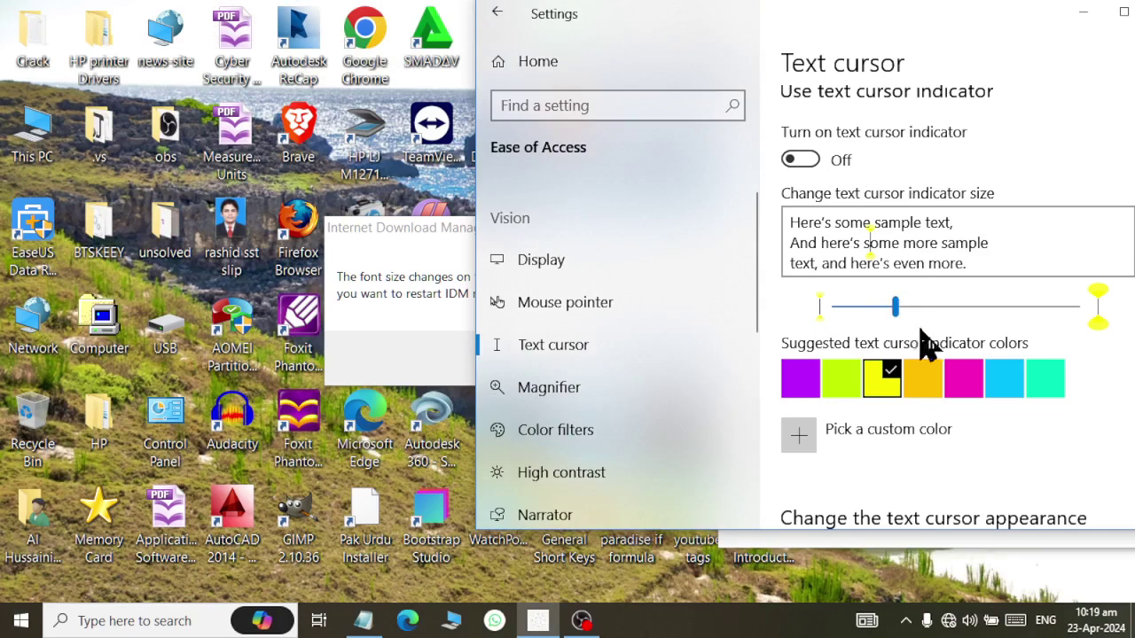
{"action": "scroll", "coordinate": [925, 343], "scroll_direction": "down", "scroll_amount": 3}
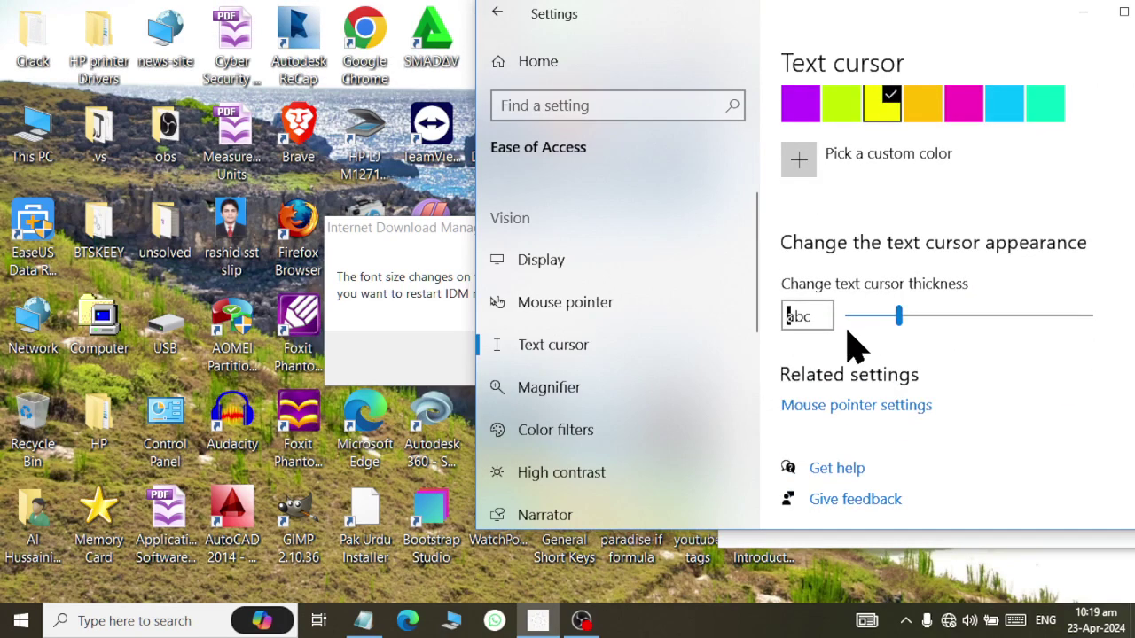
- Open a new Notepad window and place it just below the text cursor thickness setting
{"action": "key", "text": "super+r"}
{"action": "type", "text": "n"}
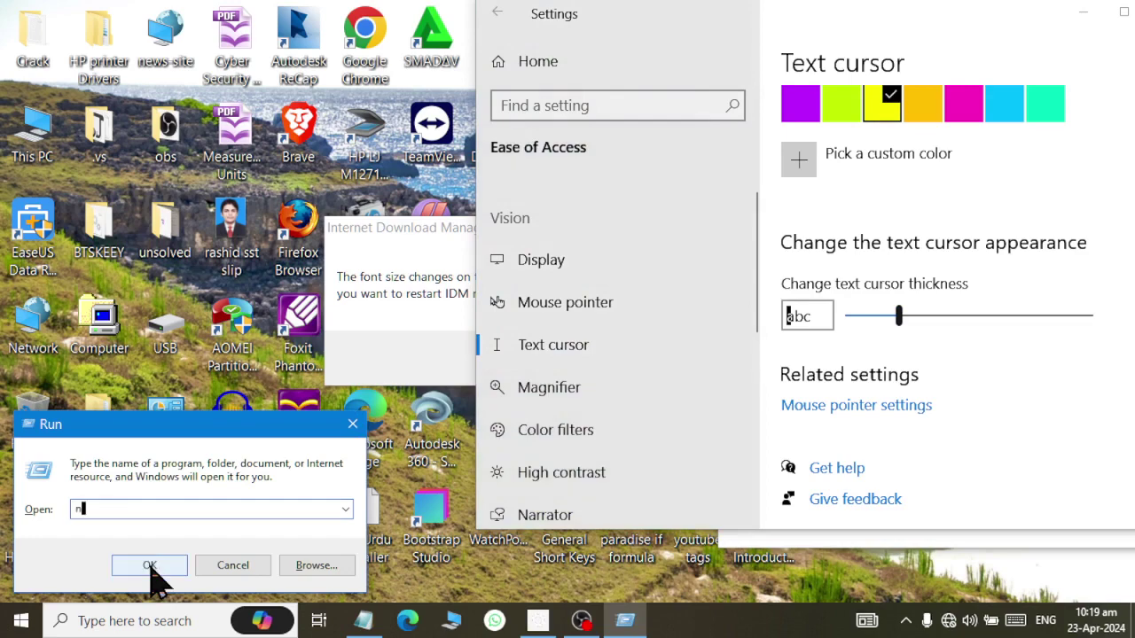
{"action": "type", "text": "otepad"}
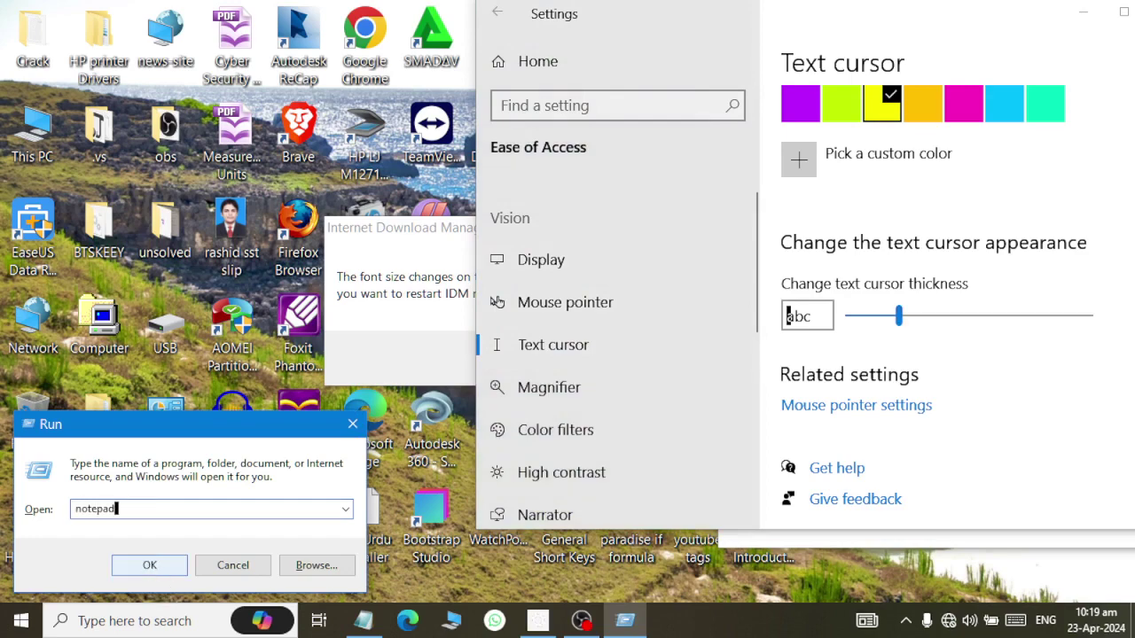
{"action": "left_click", "coordinate": [150, 568]}
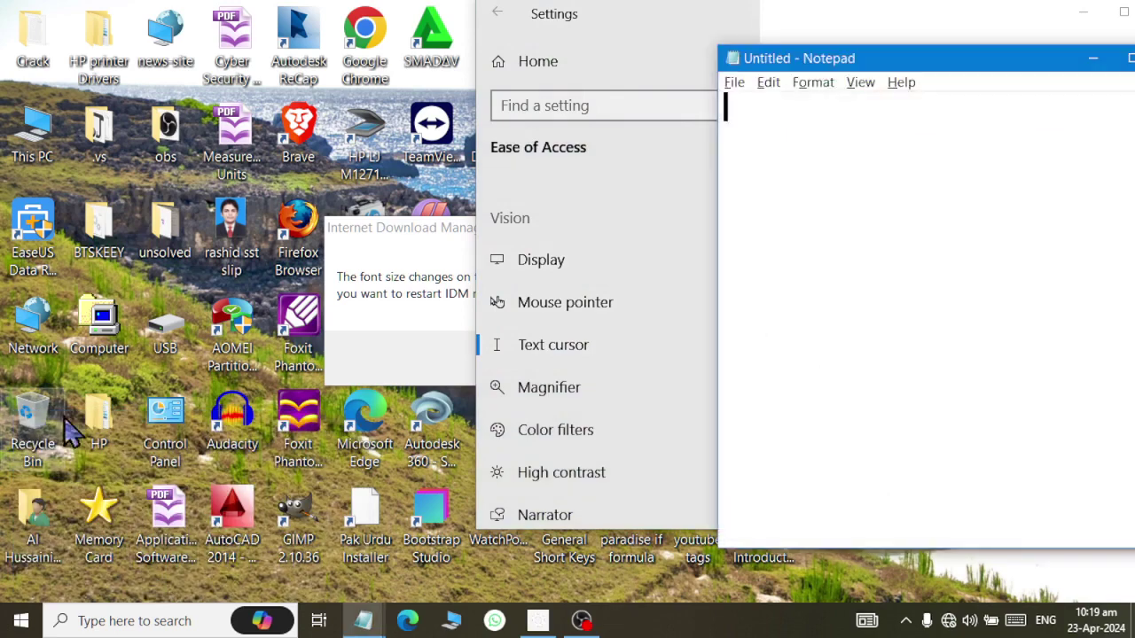
{"action": "left_click_drag", "start_coordinate": [791, 62], "coordinate": [821, 373]}
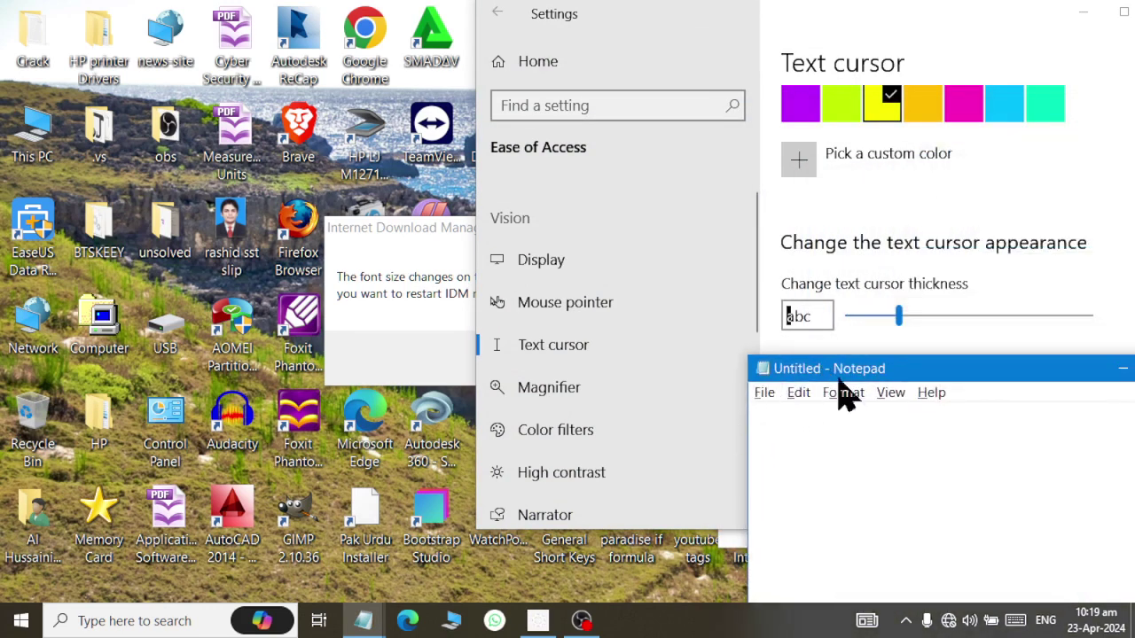
- Increase the text cursor thickness to about the middle of its range and check the cursor in the blank Notepad document
{"action": "scroll", "coordinate": [900, 333], "scroll_direction": "up", "scroll_amount": 2}
{"action": "scroll", "coordinate": [900, 333], "scroll_direction": "down", "scroll_amount": 3}
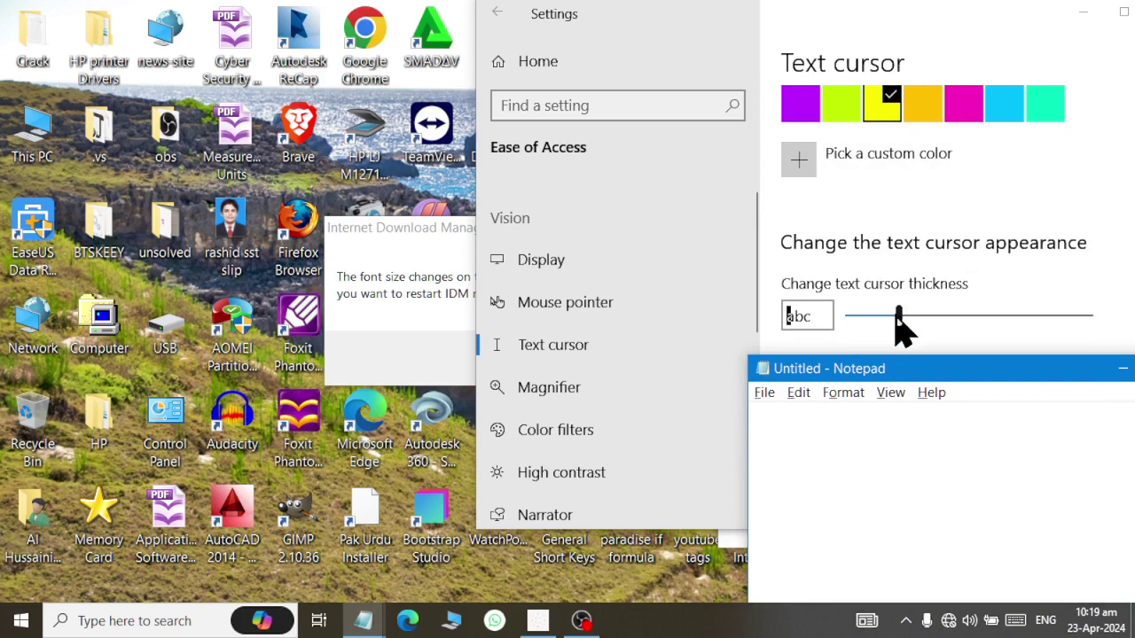
{"action": "left_click_drag", "start_coordinate": [898, 324], "coordinate": [980, 337]}
{"action": "left_click", "coordinate": [847, 543]}
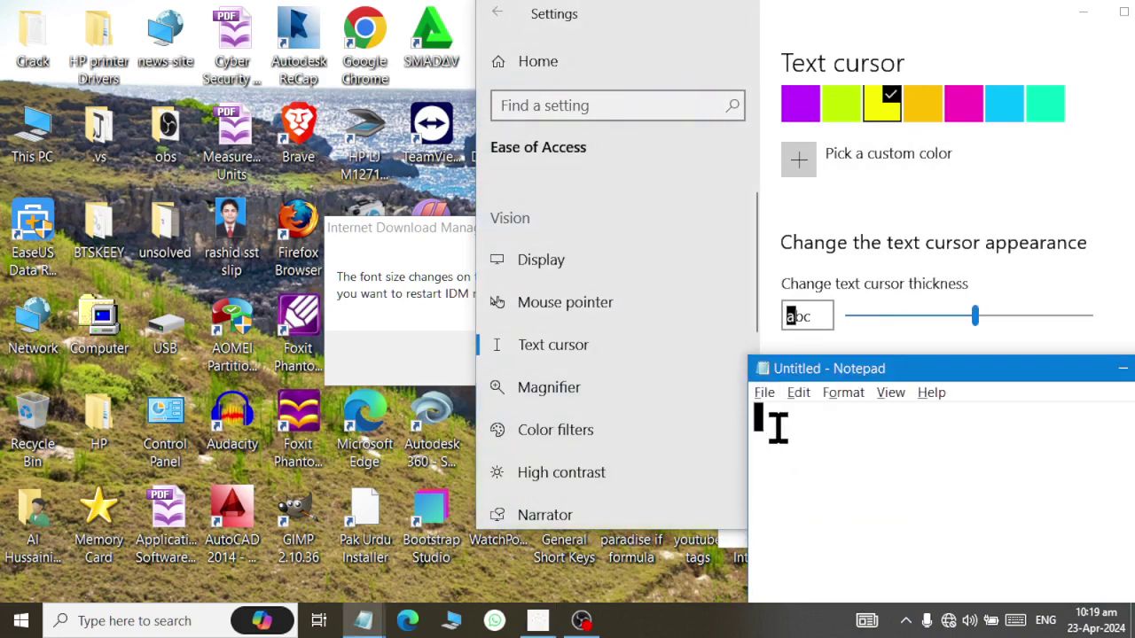
- Reduce the text cursor thickness to near its minimum and enter "hjh" in the Notepad document to preview it
{"action": "left_click_drag", "start_coordinate": [976, 317], "coordinate": [873, 329]}
{"action": "left_click", "coordinate": [815, 554]}
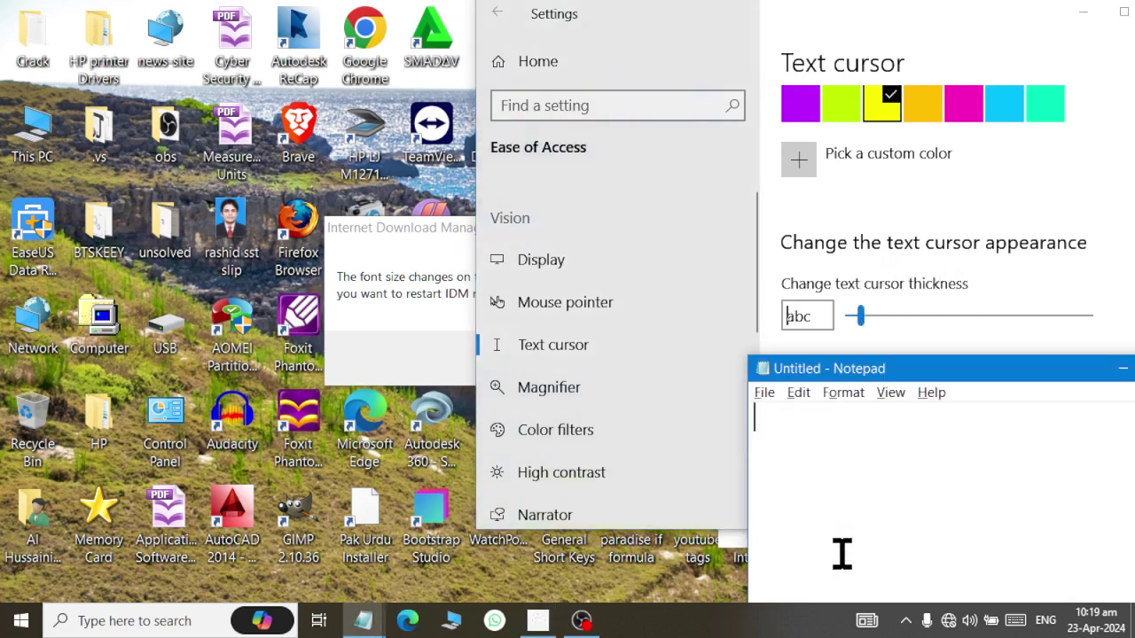
{"action": "left_click", "coordinate": [793, 411]}
{"action": "type", "text": "hjh"}
- Turn on the text cursor indicator and bring Notepad forward to check how the cursor is marked
{"action": "scroll", "coordinate": [874, 177], "scroll_direction": "up", "scroll_amount": 5}
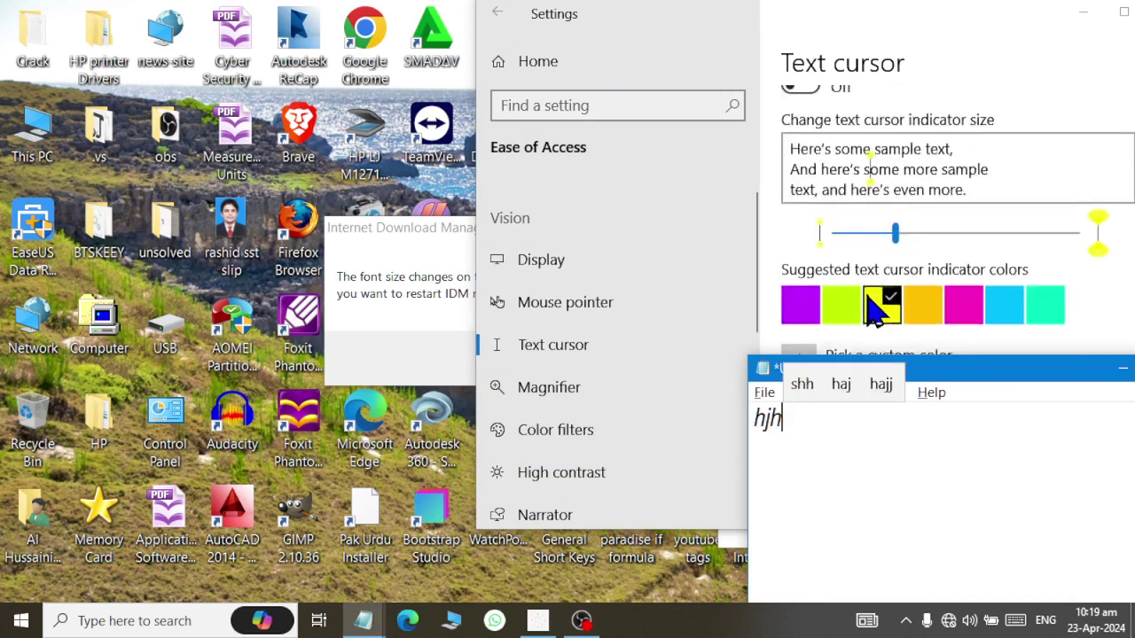
{"action": "left_click", "coordinate": [807, 252]}
{"action": "left_click", "coordinate": [801, 240]}
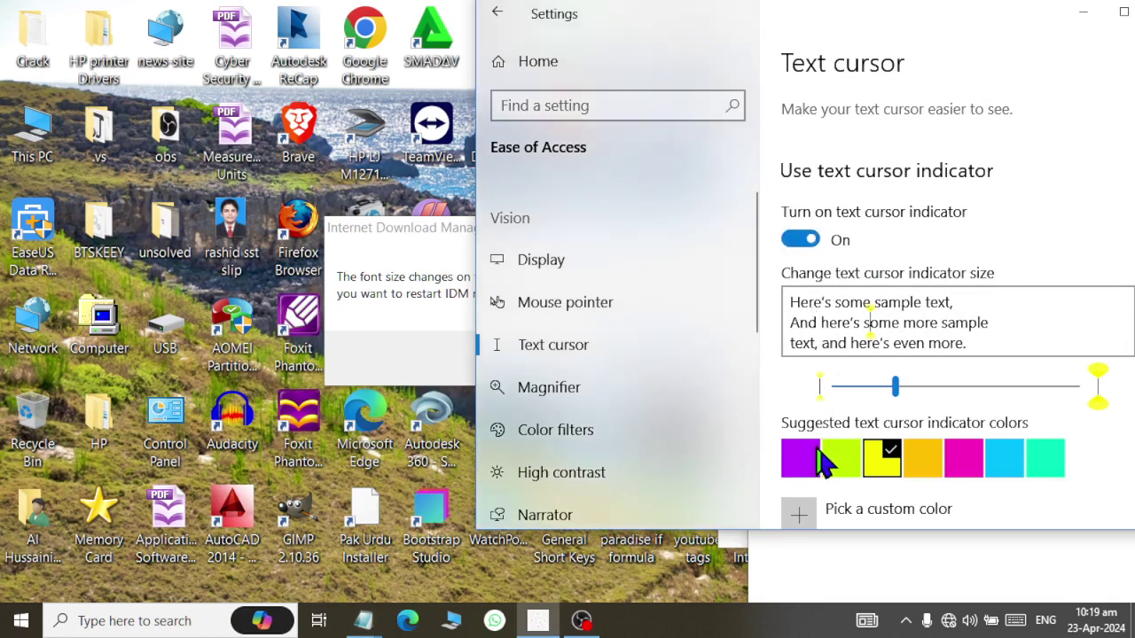
{"action": "left_click", "coordinate": [826, 578]}
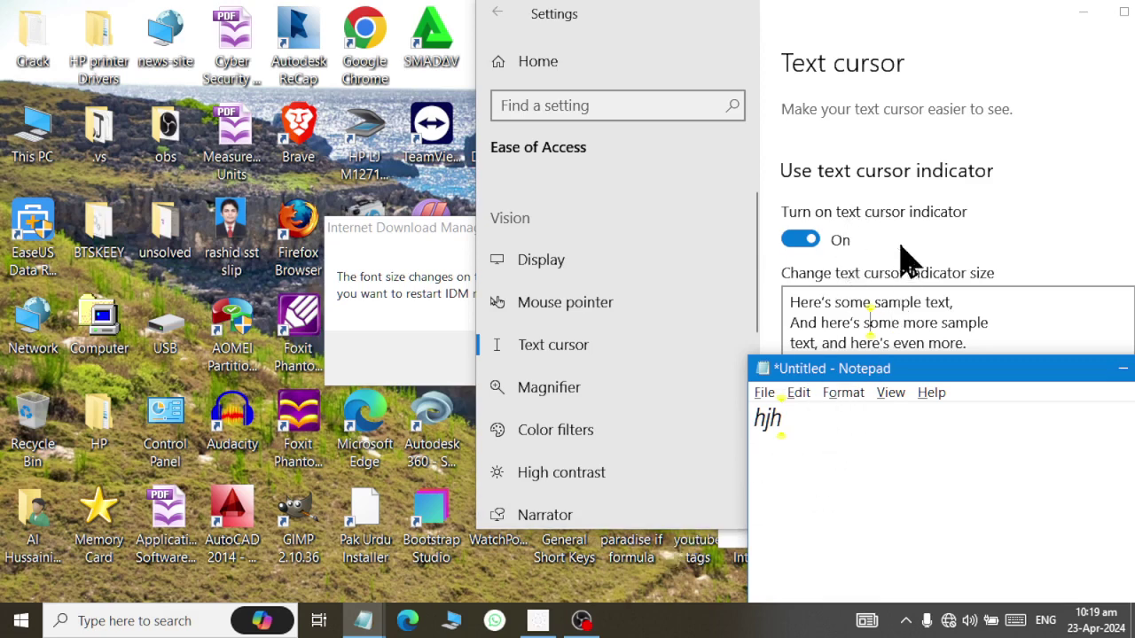
- Make the text cursor indicator purple and about mid-range in size, and preview it by adding "df df dsf dsf" in Notepad
{"action": "scroll", "coordinate": [909, 250], "scroll_direction": "down", "scroll_amount": 5}
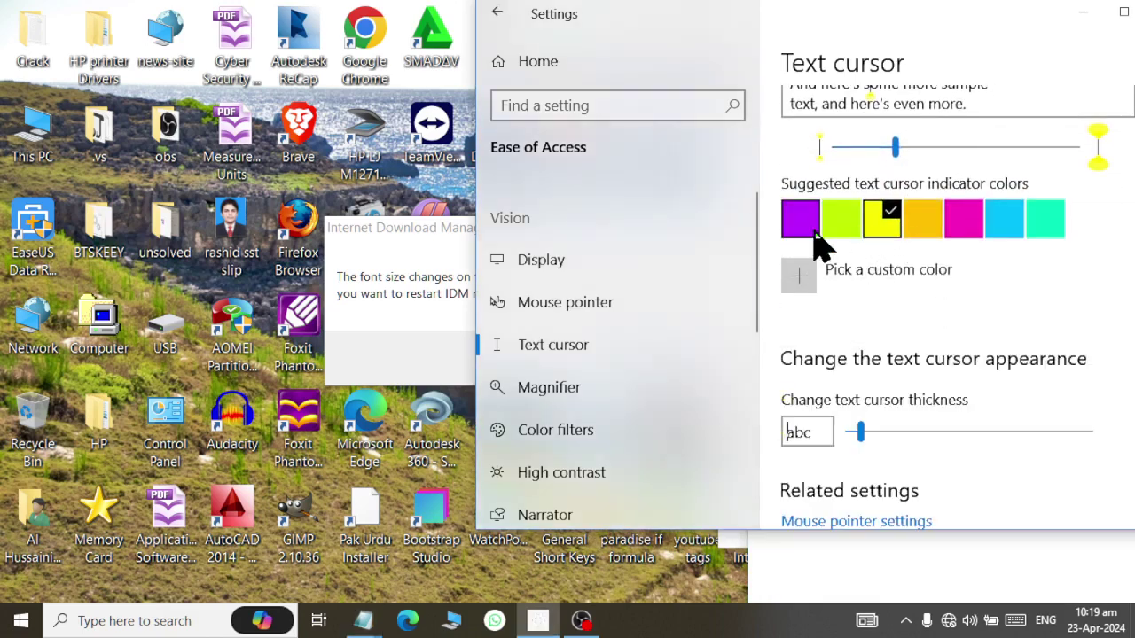
{"action": "left_click", "coordinate": [812, 229]}
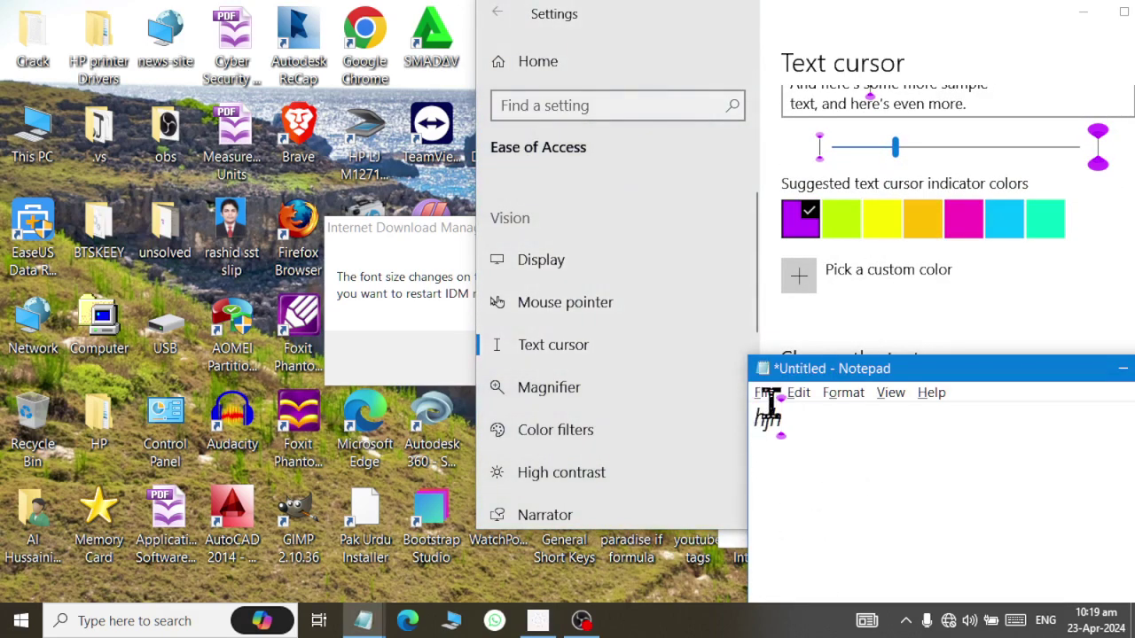
{"action": "left_click_drag", "start_coordinate": [886, 172], "coordinate": [957, 175]}
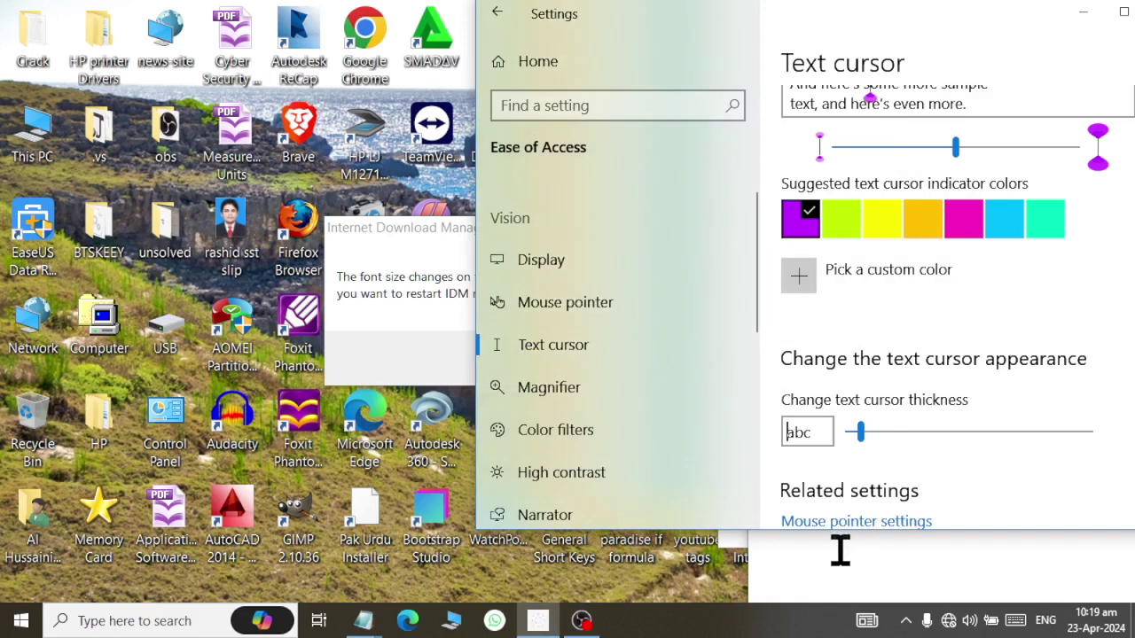
{"action": "left_click", "coordinate": [839, 550]}
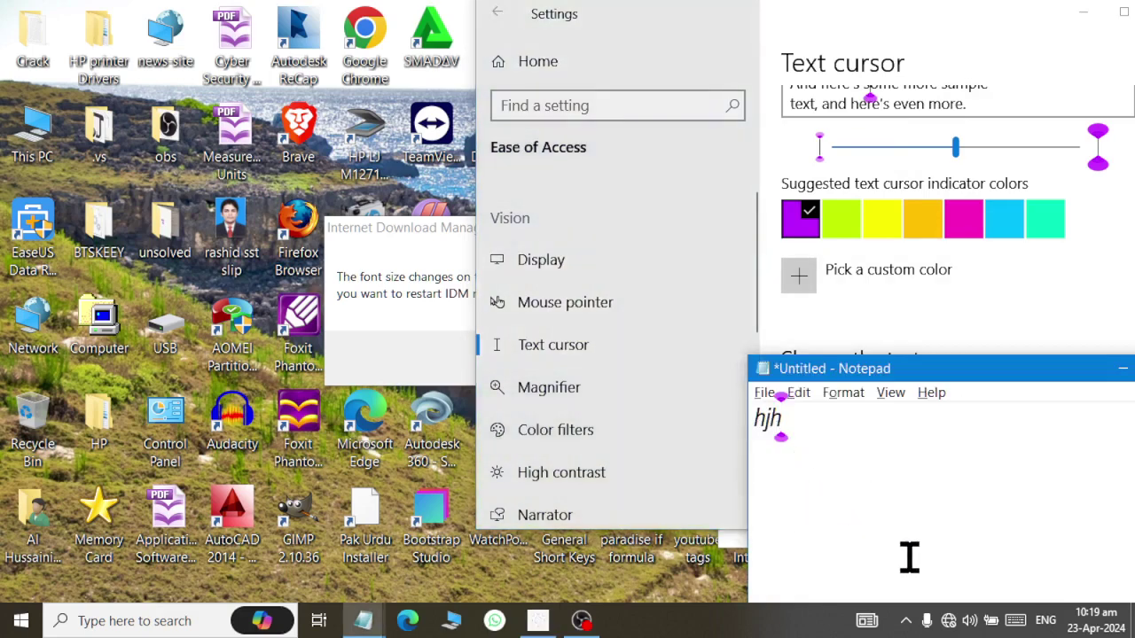
{"action": "type", "text": "df df dsf dsf"}
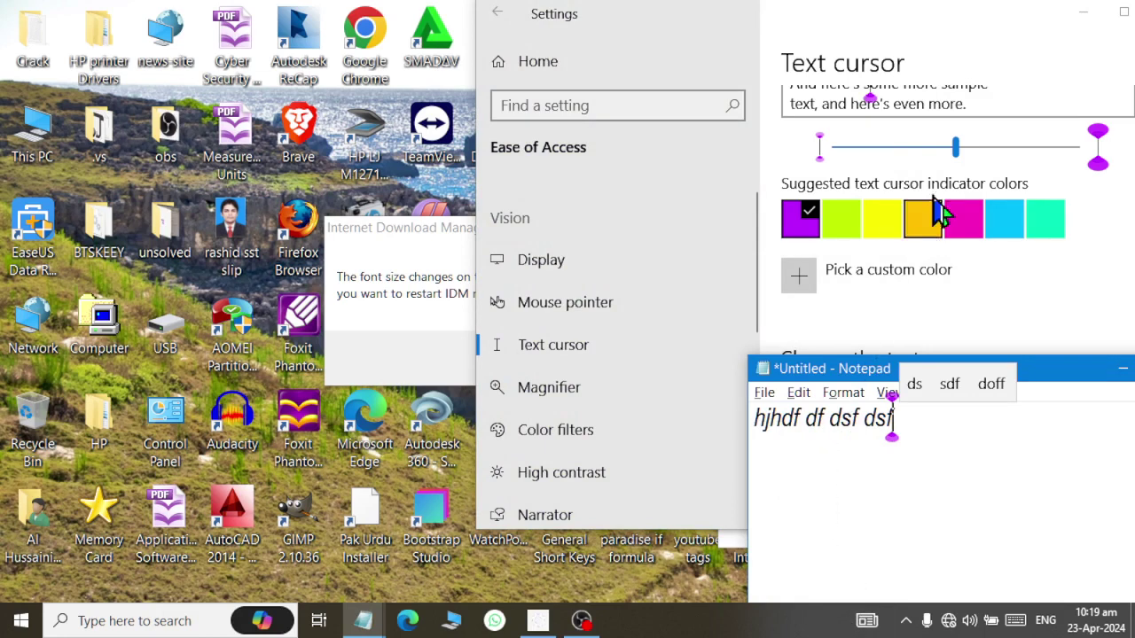
- Open the Magnifier settings and turn on Magnifier
{"action": "scroll", "coordinate": [975, 236], "scroll_direction": "up", "scroll_amount": 2}
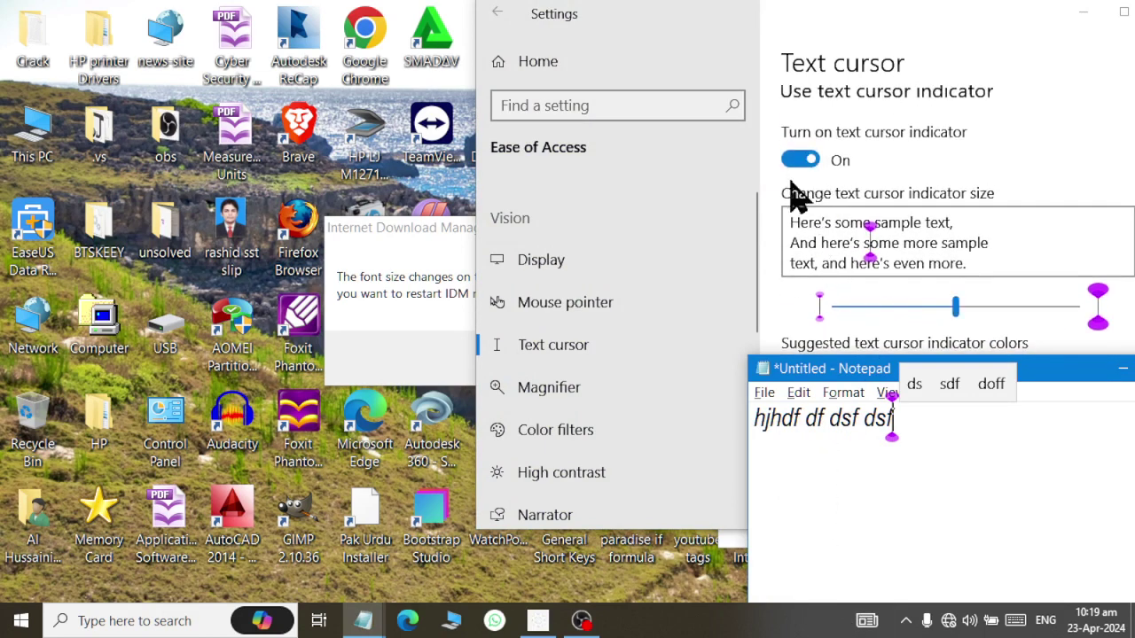
{"action": "left_click", "coordinate": [654, 405]}
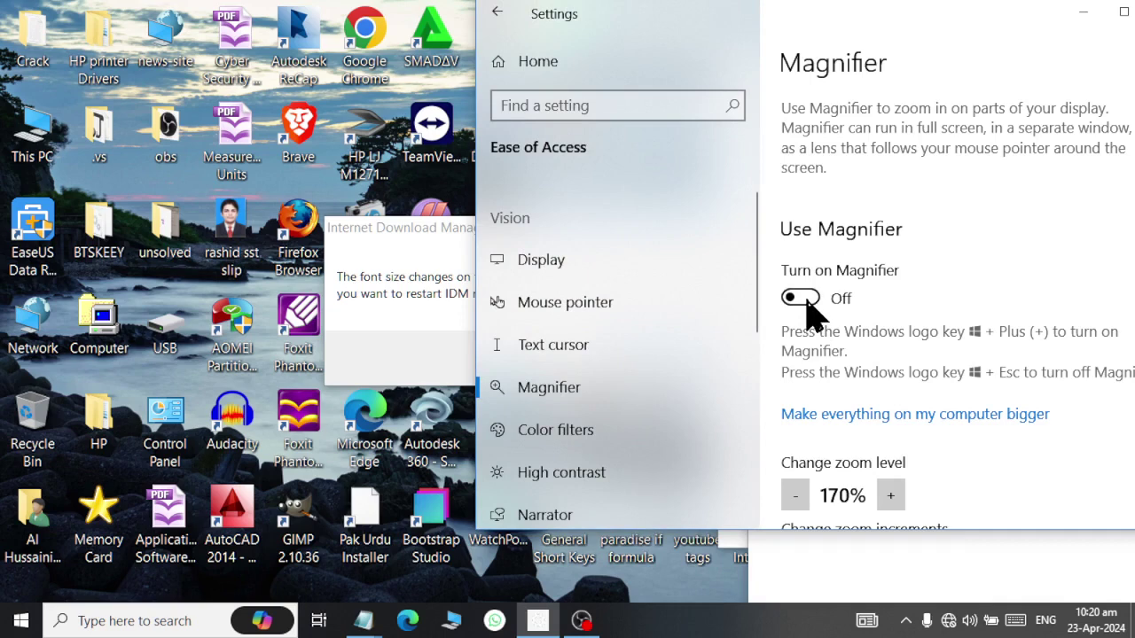
{"action": "left_click", "coordinate": [803, 298]}
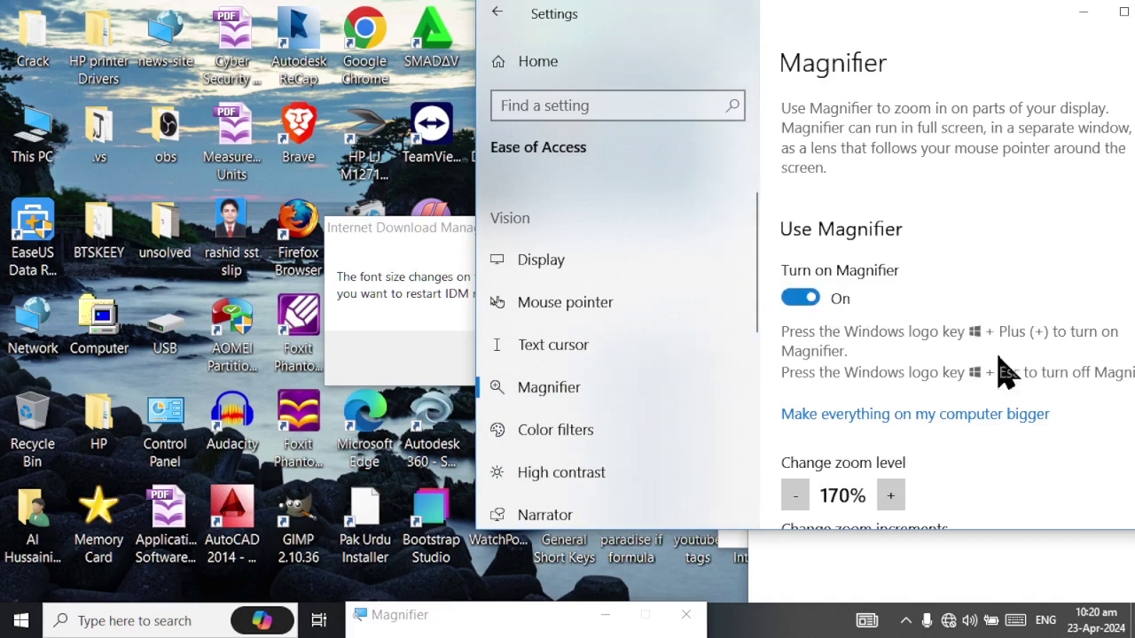
- Raise the Magnifier zoom level to 200% and reduce it to 140%
{"action": "left_click", "coordinate": [892, 498]}
{"action": "left_click", "coordinate": [891, 497]}
{"action": "left_click", "coordinate": [891, 496]}
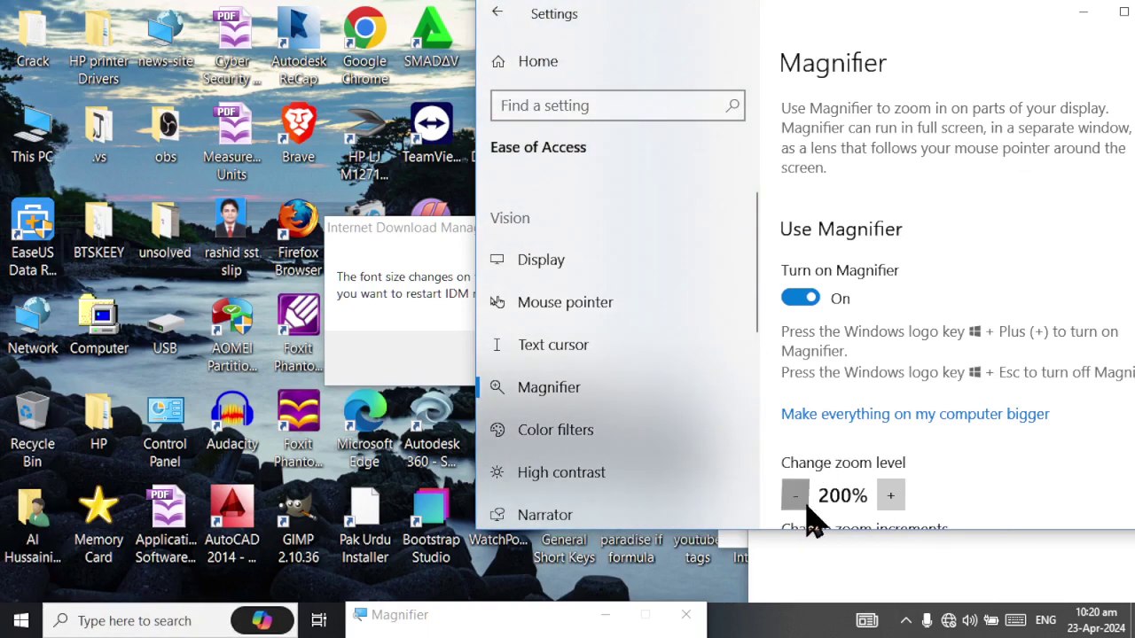
{"action": "triple_click", "coordinate": [796, 496]}
{"action": "triple_click", "coordinate": [804, 503]}
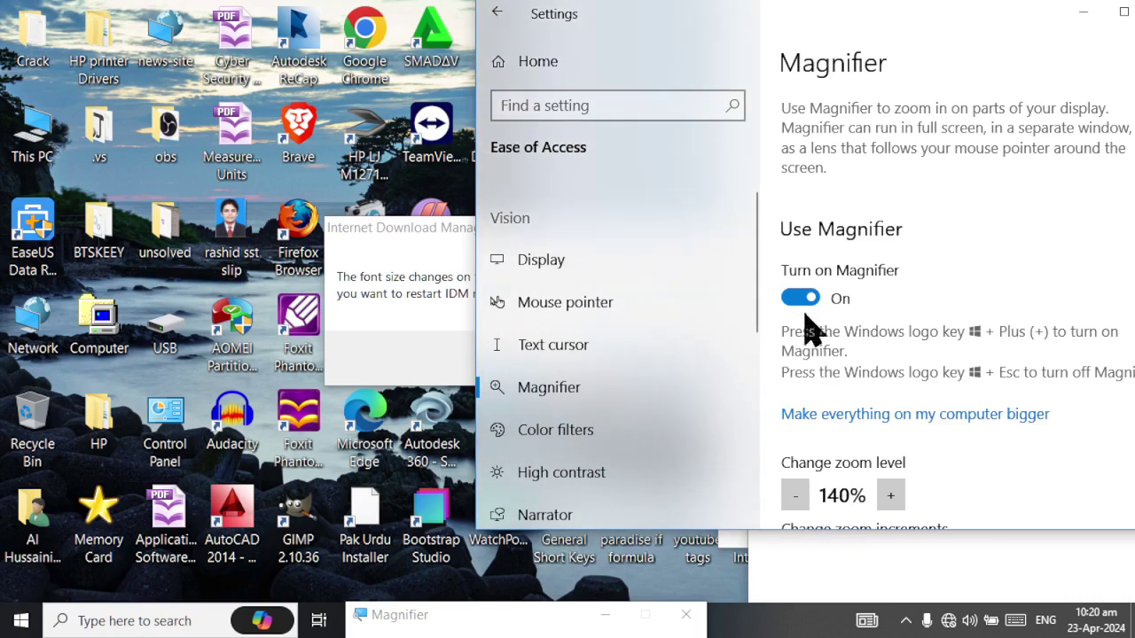
- Review the Magnifier view, tracking and reading options, including the available modifier keys
{"action": "scroll", "coordinate": [847, 381], "scroll_direction": "down", "scroll_amount": 3}
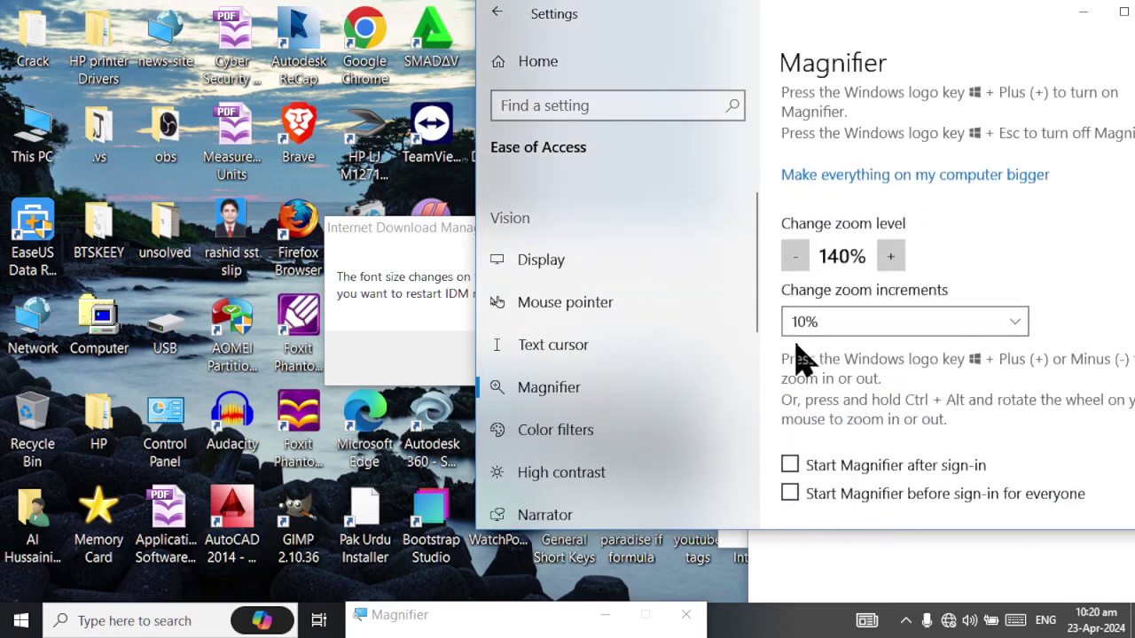
{"action": "scroll", "coordinate": [801, 357], "scroll_direction": "down", "scroll_amount": 3}
{"action": "scroll", "coordinate": [810, 407], "scroll_direction": "down", "scroll_amount": 3}
{"action": "scroll", "coordinate": [813, 355], "scroll_direction": "down", "scroll_amount": 10}
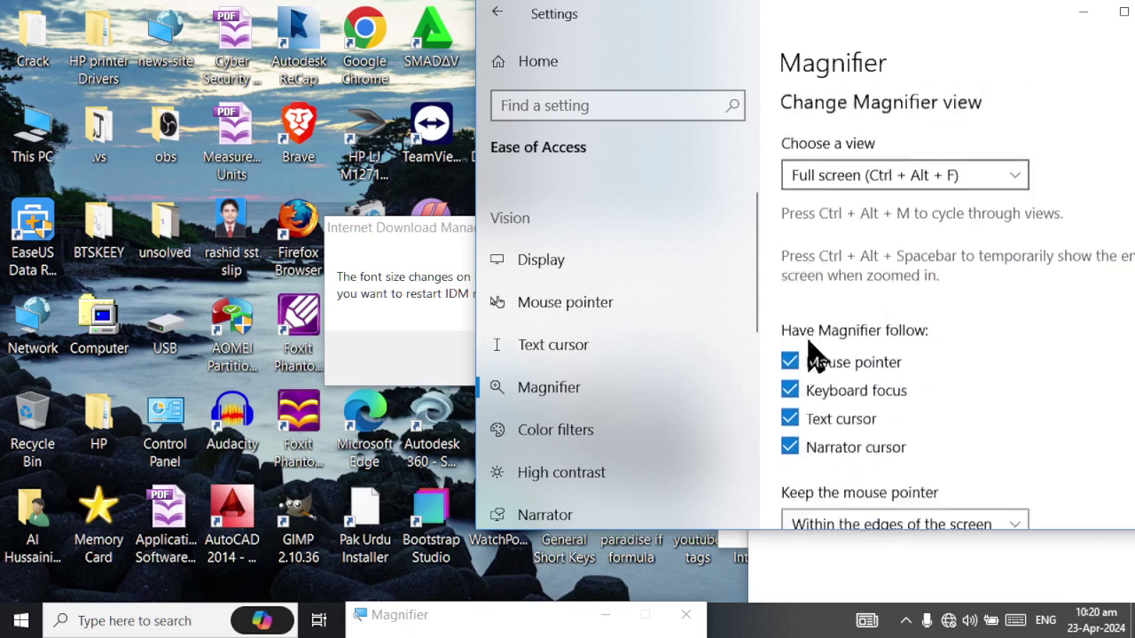
{"action": "scroll", "coordinate": [814, 359], "scroll_direction": "up", "scroll_amount": 1}
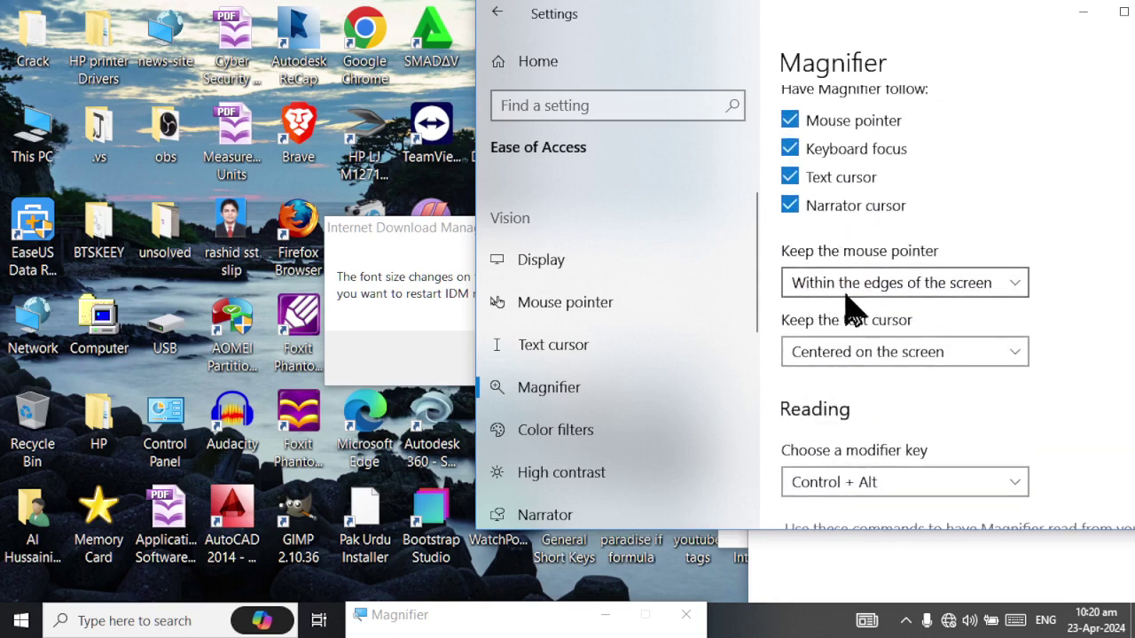
{"action": "scroll", "coordinate": [966, 390], "scroll_direction": "down", "scroll_amount": 2}
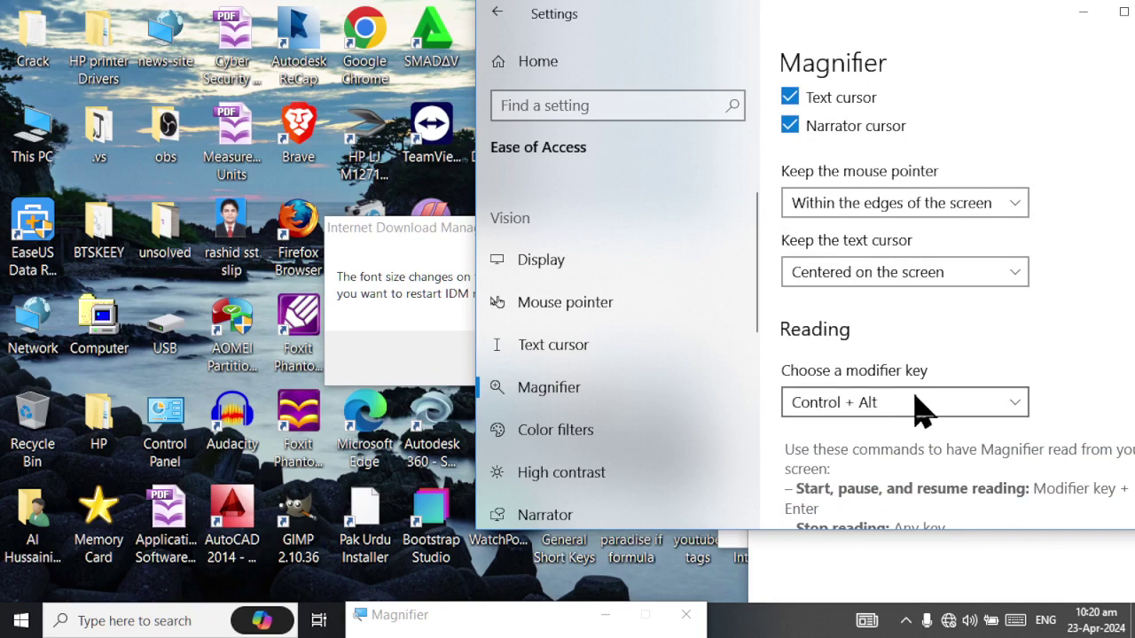
{"action": "left_click", "coordinate": [913, 407]}
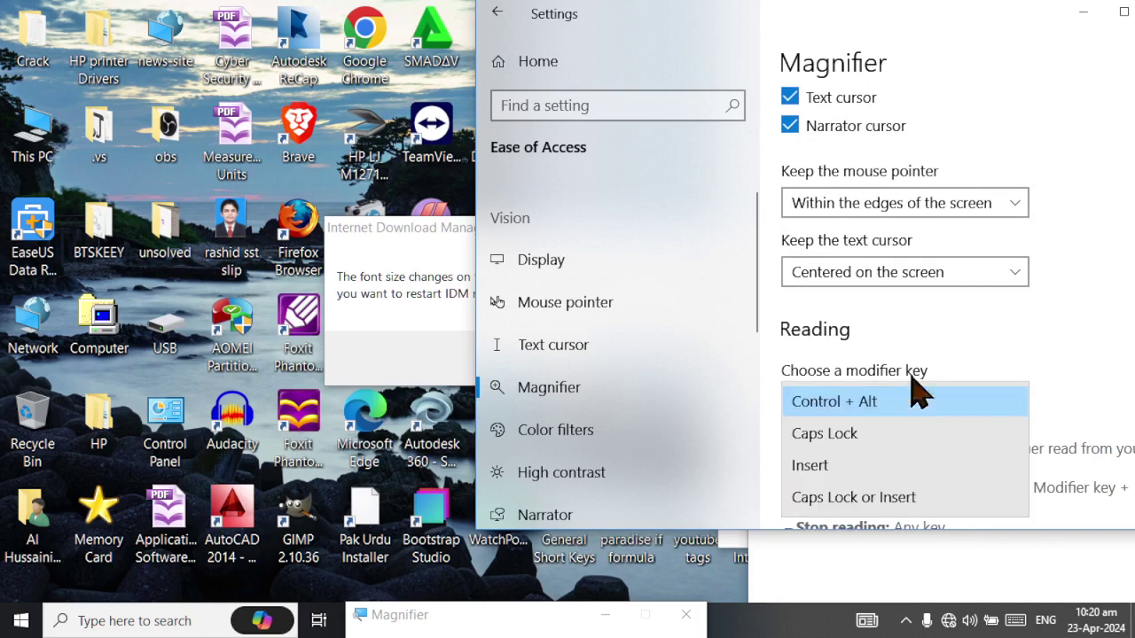
{"action": "left_click", "coordinate": [917, 328]}
{"action": "scroll", "coordinate": [919, 368], "scroll_direction": "down", "scroll_amount": 1}
{"action": "scroll", "coordinate": [919, 417], "scroll_direction": "down", "scroll_amount": 1}
{"action": "scroll", "coordinate": [918, 443], "scroll_direction": "up", "scroll_amount": 4}
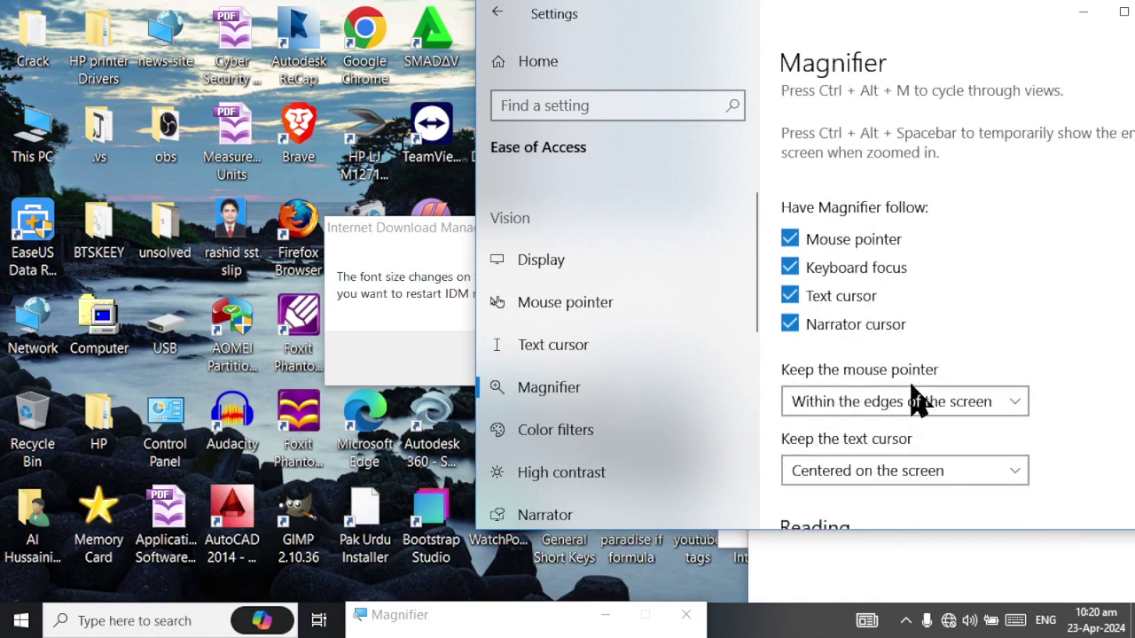
- Try keeping the mouse pointer centered on the screen, and restore it to within the edges of the screen
{"action": "left_click", "coordinate": [914, 401]}
{"action": "left_click", "coordinate": [909, 433]}
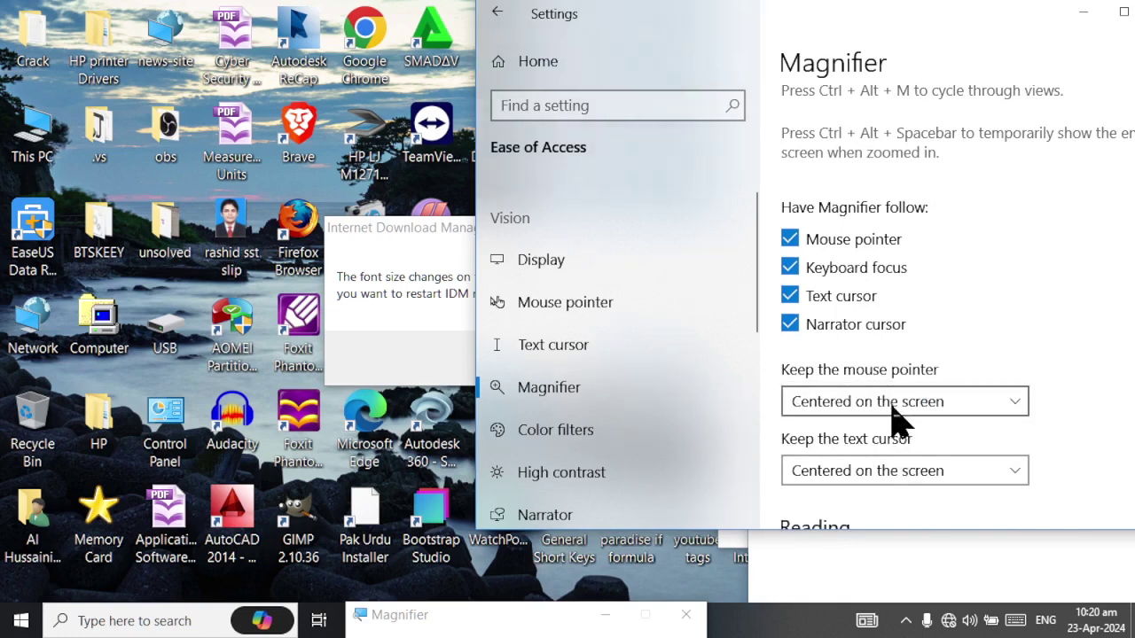
{"action": "left_click", "coordinate": [893, 403]}
{"action": "left_click", "coordinate": [895, 408]}
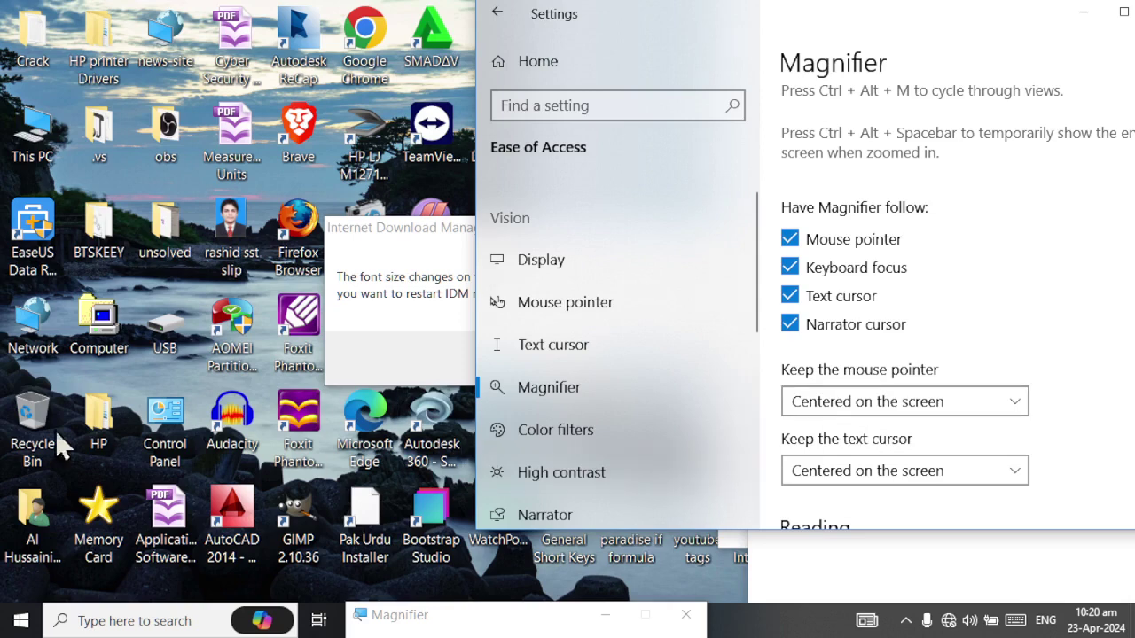
{"action": "left_click", "coordinate": [829, 406]}
{"action": "left_click", "coordinate": [833, 380]}
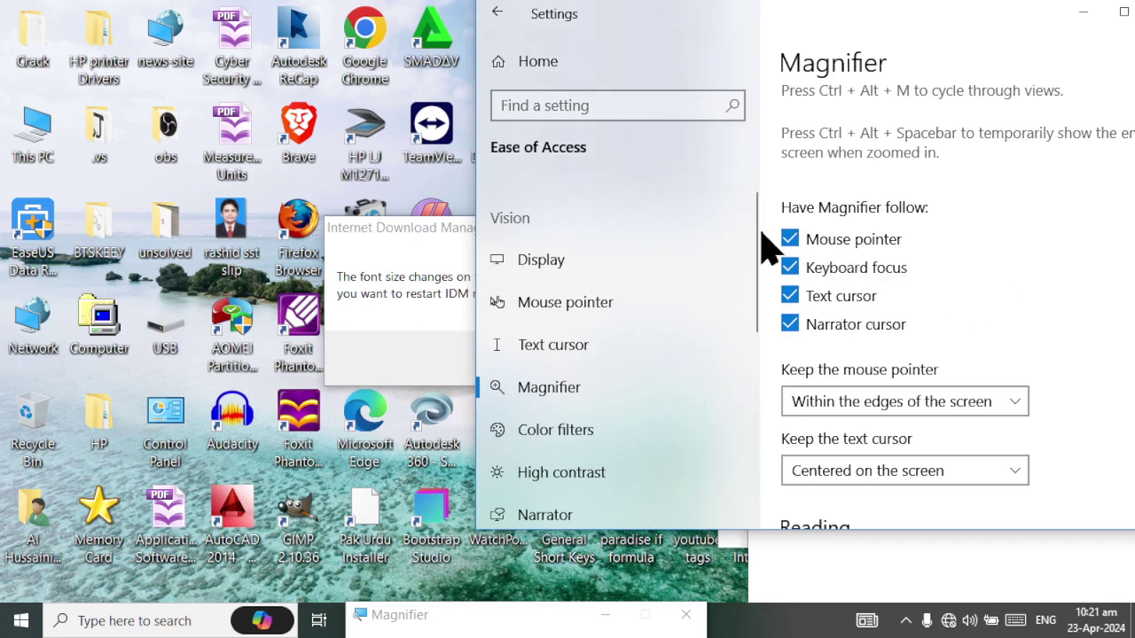
- Stop Magnifier from following the mouse pointer and re-enable that option
{"action": "left_click", "coordinate": [790, 241]}
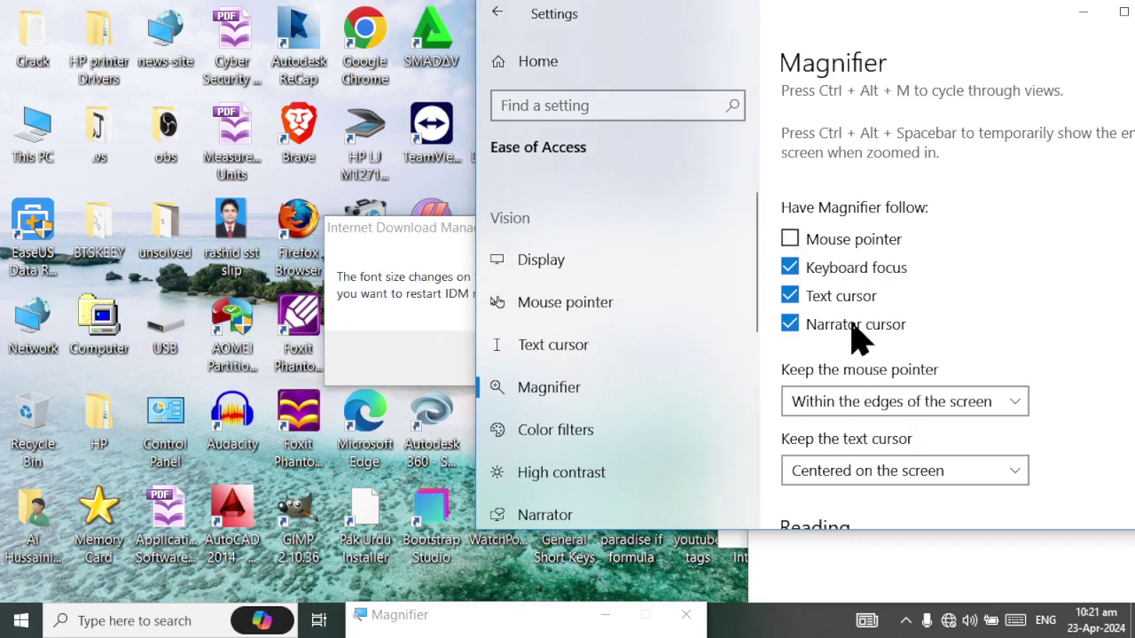
{"action": "left_click", "coordinate": [818, 246]}
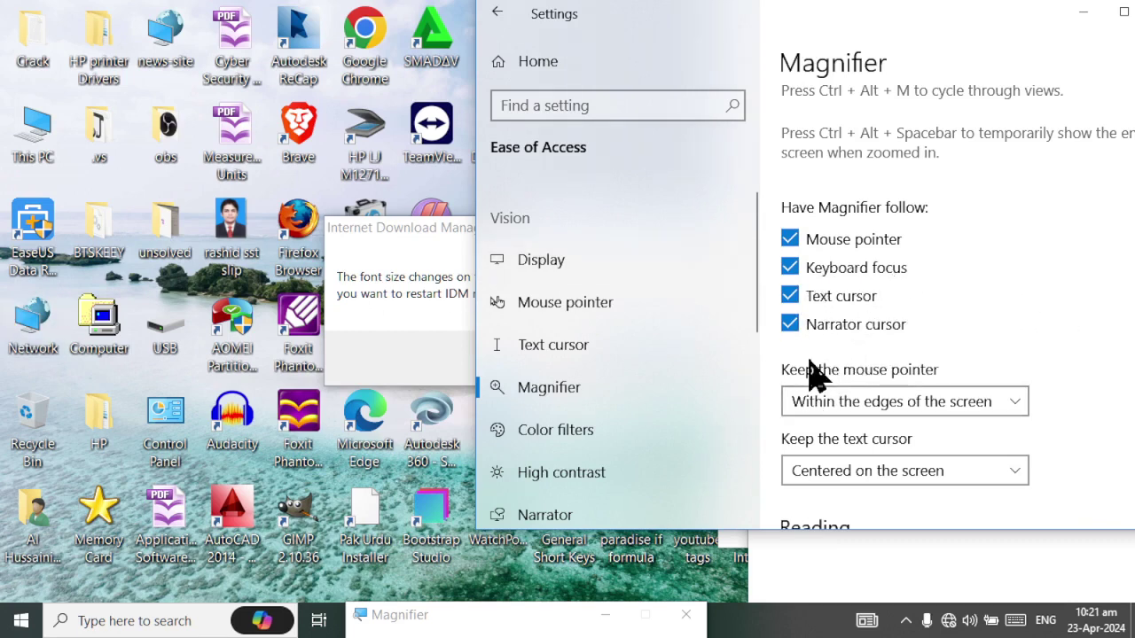
- Open the Run dialog and submit the sample text "dfdsf" to demonstrate the text cursor
{"action": "key", "text": "super+r"}
{"action": "type", "text": "df"}
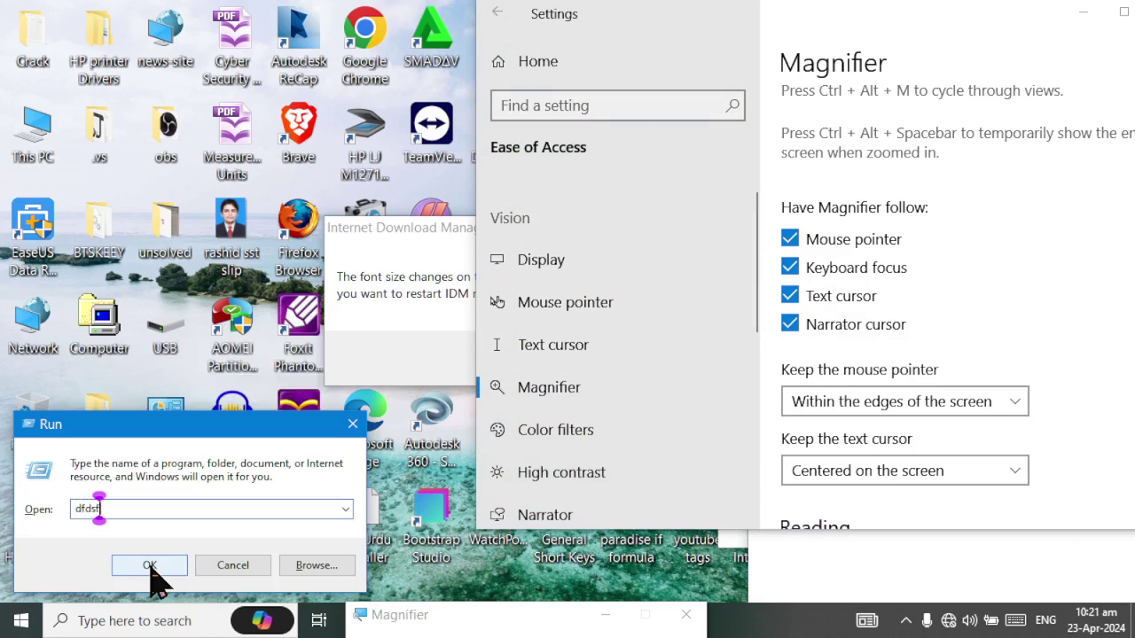
{"action": "left_click", "coordinate": [150, 567]}
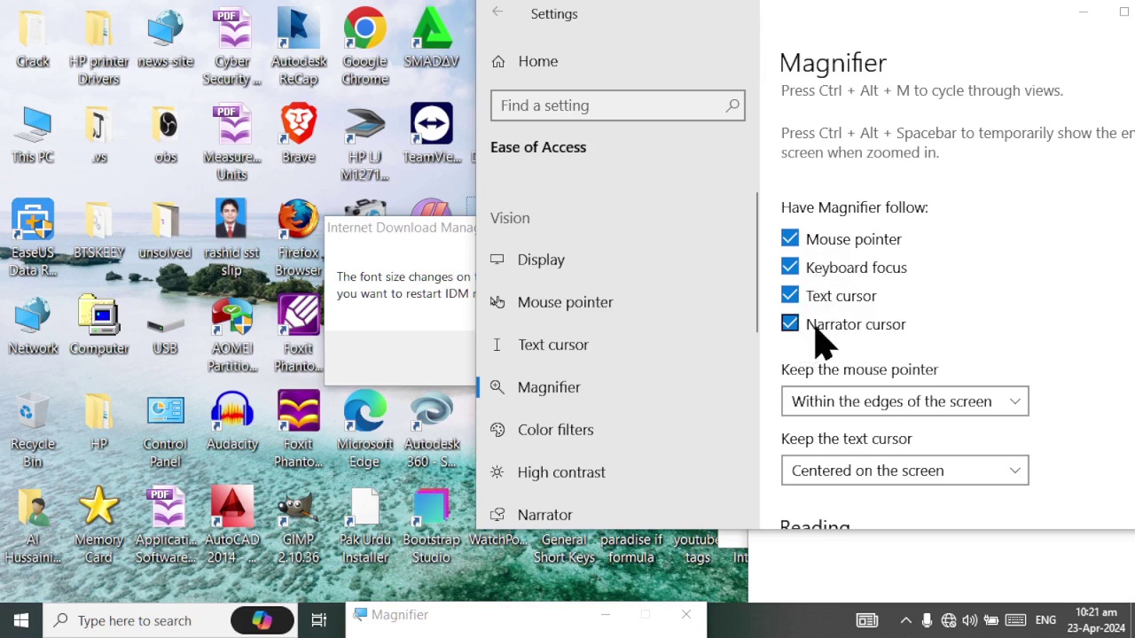
- Try enabling Magnifier before sign-in for everyone, and clear both that option and color inversion
{"action": "scroll", "coordinate": [1064, 151], "scroll_direction": "up", "scroll_amount": 5}
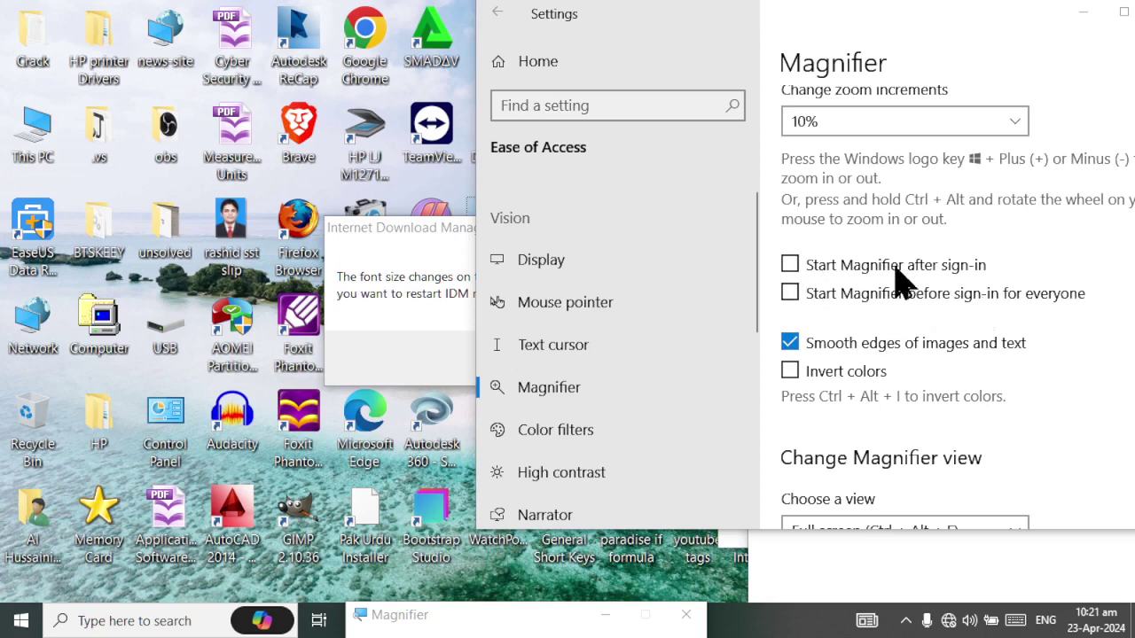
{"action": "left_click", "coordinate": [791, 294]}
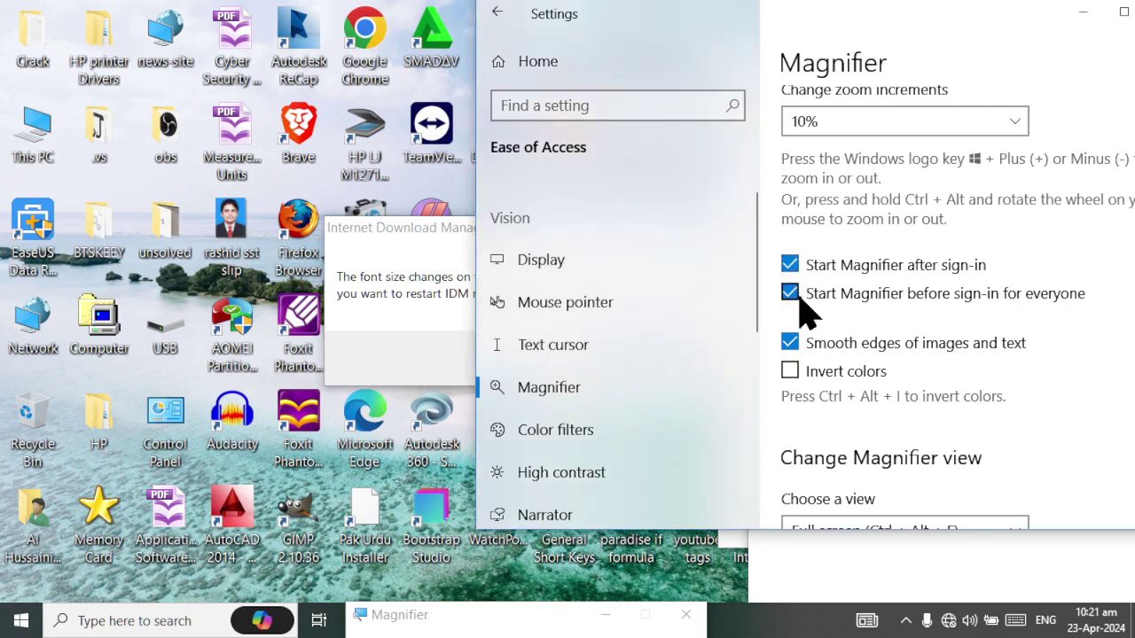
{"action": "left_click", "coordinate": [790, 295]}
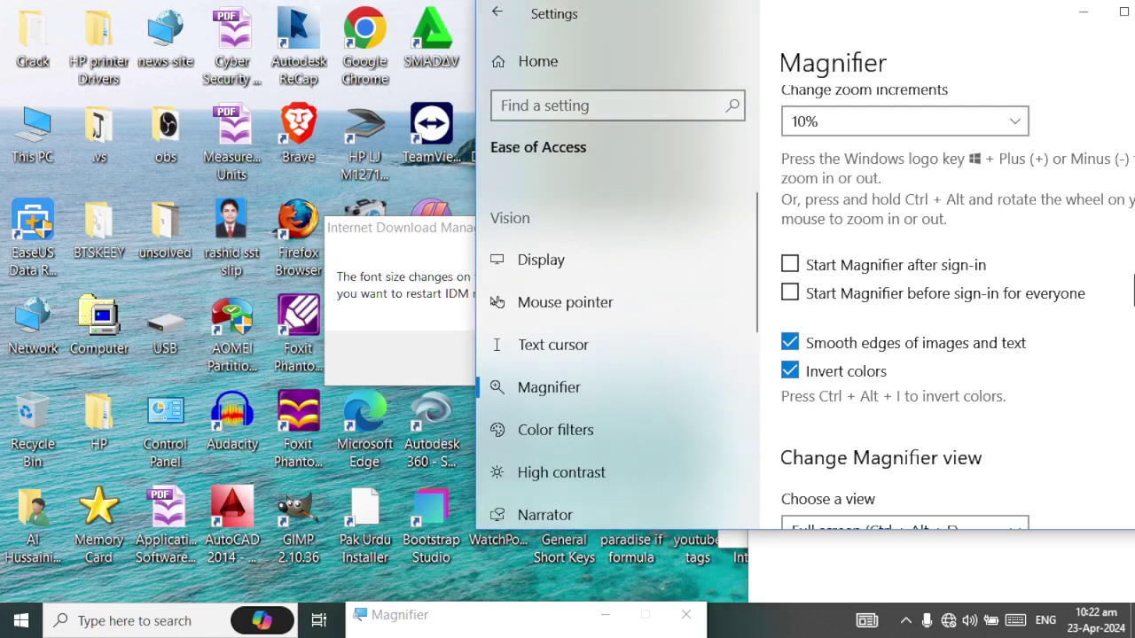
{"action": "left_click", "coordinate": [848, 376]}
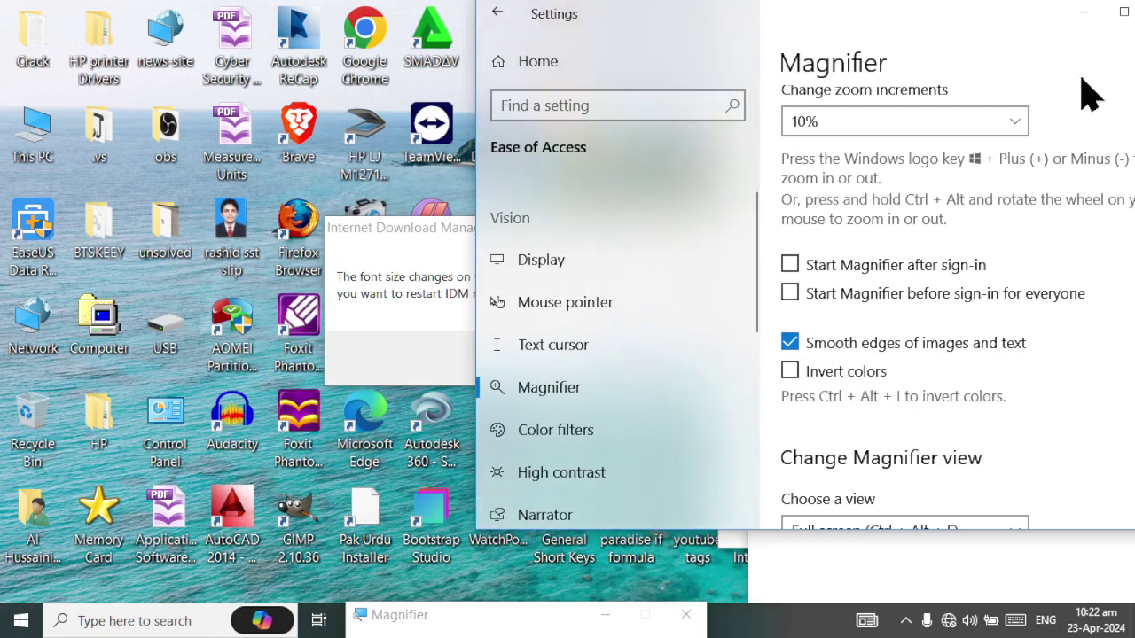
- Look through the Magnifier zoom, startup and view settings again, ending at the choice of Magnifier view
{"action": "scroll", "coordinate": [963, 189], "scroll_direction": "up", "scroll_amount": 5}
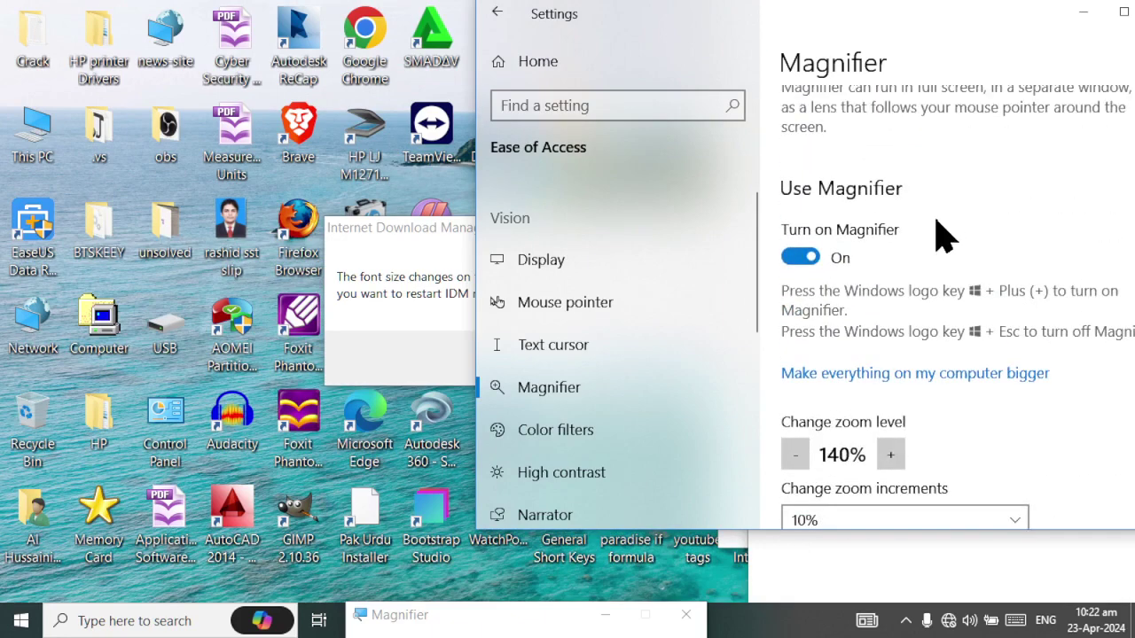
{"action": "scroll", "coordinate": [927, 253], "scroll_direction": "up", "scroll_amount": 1}
{"action": "scroll", "coordinate": [914, 377], "scroll_direction": "down", "scroll_amount": 2}
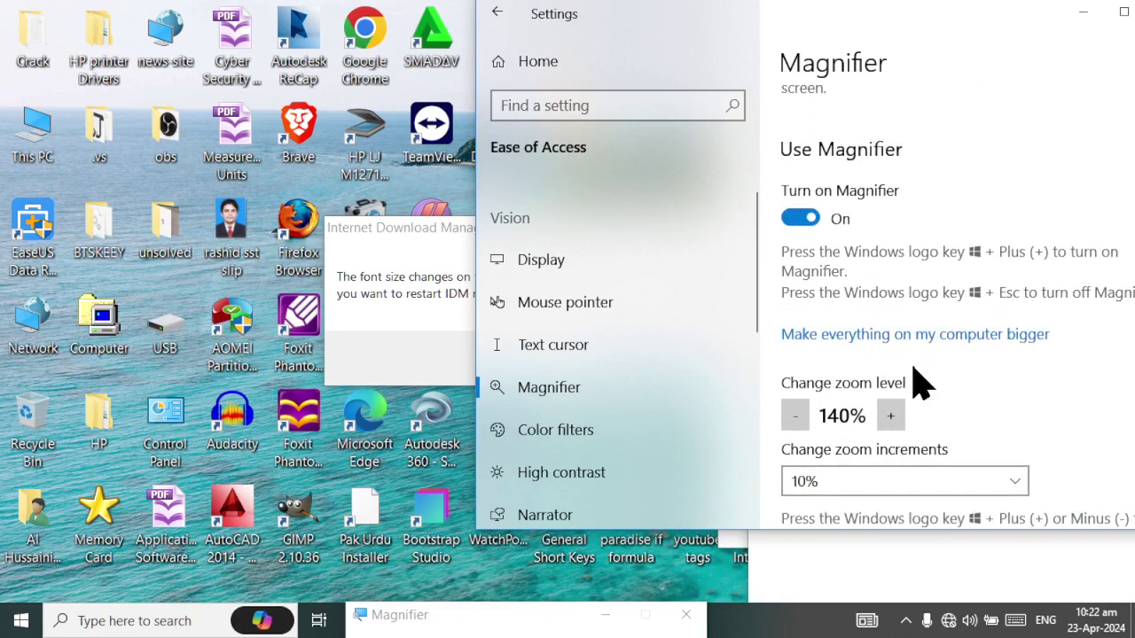
{"action": "scroll", "coordinate": [915, 381], "scroll_direction": "down", "scroll_amount": 4}
{"action": "scroll", "coordinate": [919, 388], "scroll_direction": "down", "scroll_amount": 8}
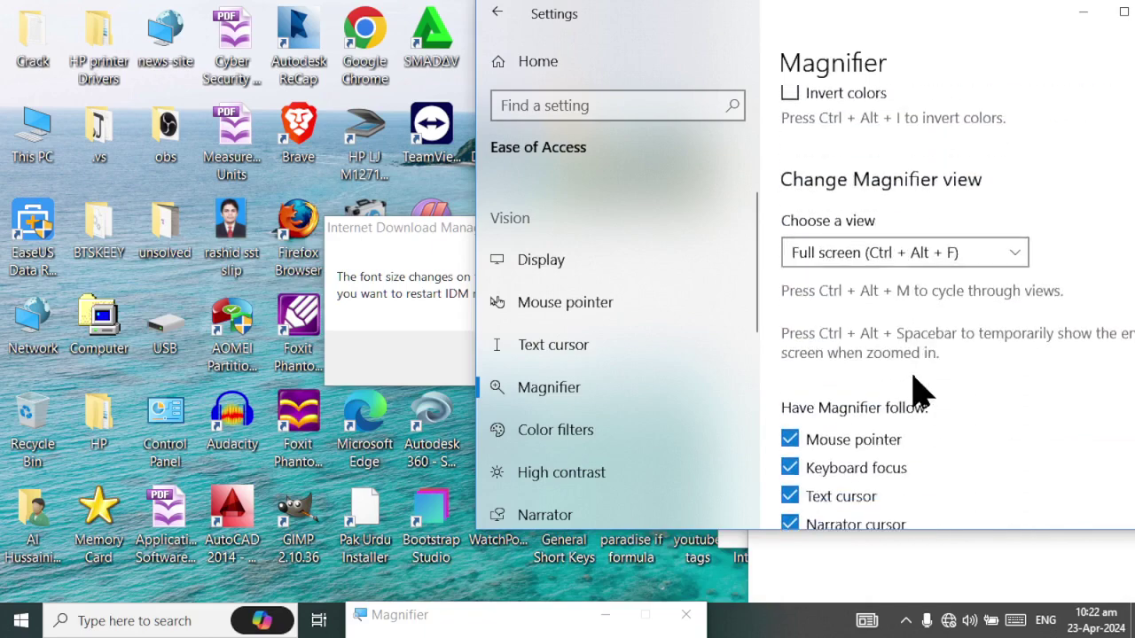
{"action": "scroll", "coordinate": [917, 391], "scroll_direction": "up", "scroll_amount": 6}
{"action": "scroll", "coordinate": [919, 395], "scroll_direction": "up", "scroll_amount": 1}
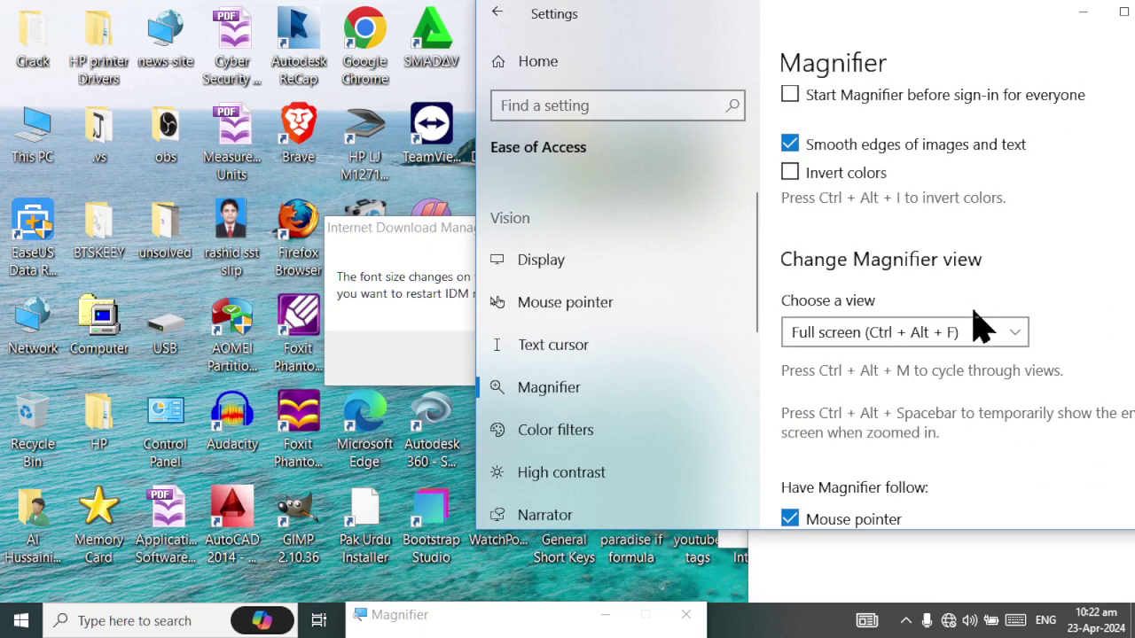
- Try the Docked Magnifier view, and switch the view to Lens
{"action": "left_click", "coordinate": [843, 346]}
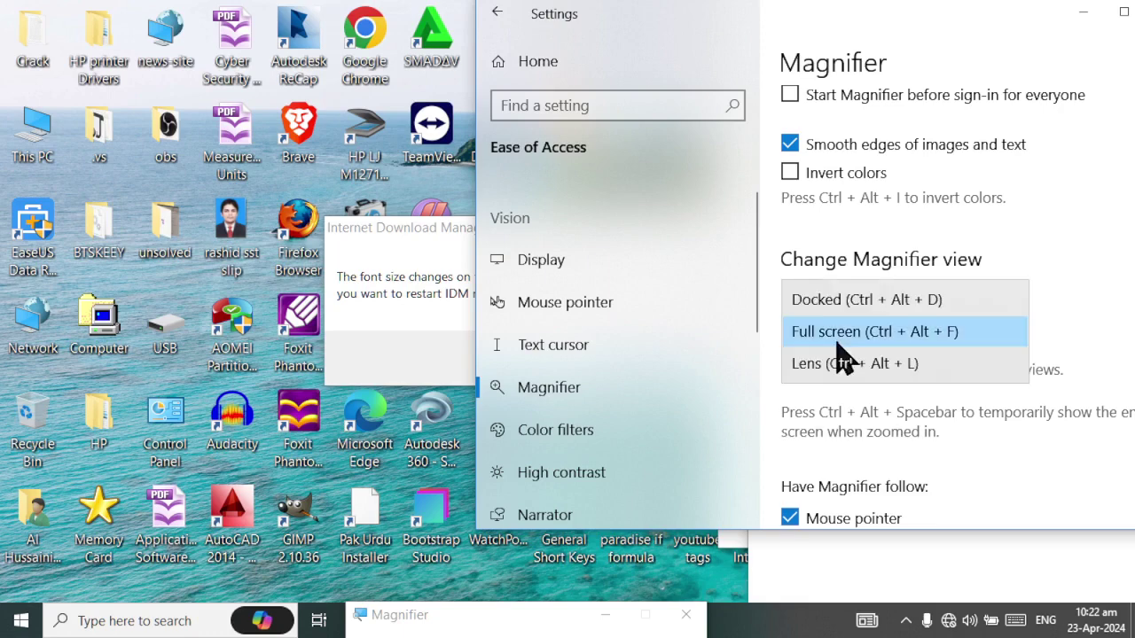
{"action": "left_click", "coordinate": [856, 302]}
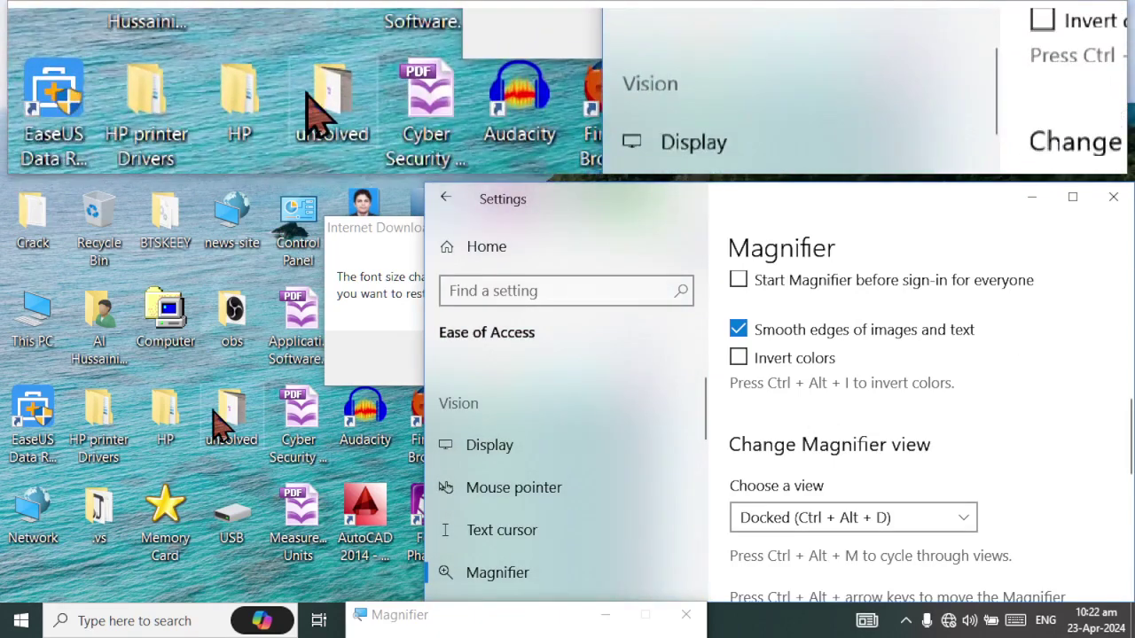
{"action": "left_click", "coordinate": [834, 524]}
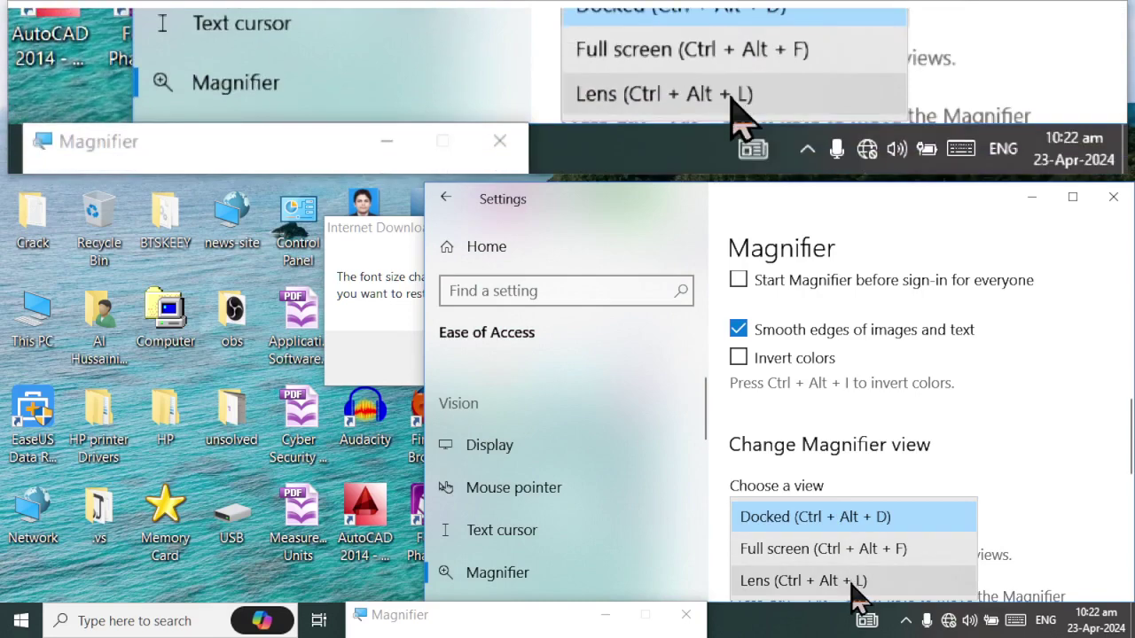
{"action": "left_click", "coordinate": [854, 582]}
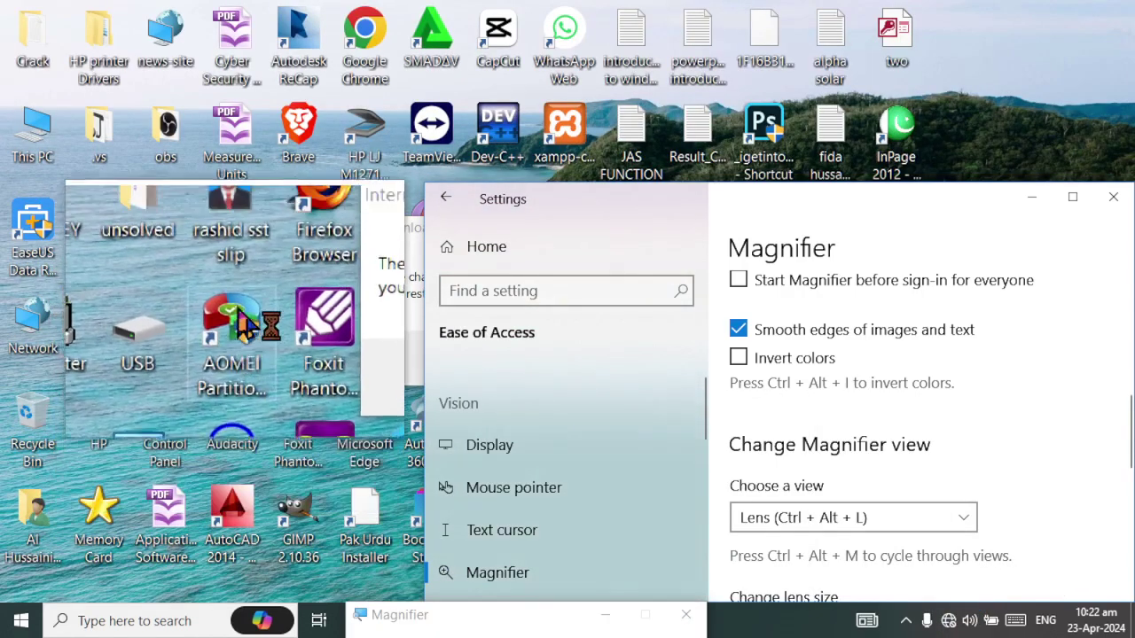
- Reduce the width and height of the Magnifier lens
{"action": "scroll", "coordinate": [873, 426], "scroll_direction": "down", "scroll_amount": 3}
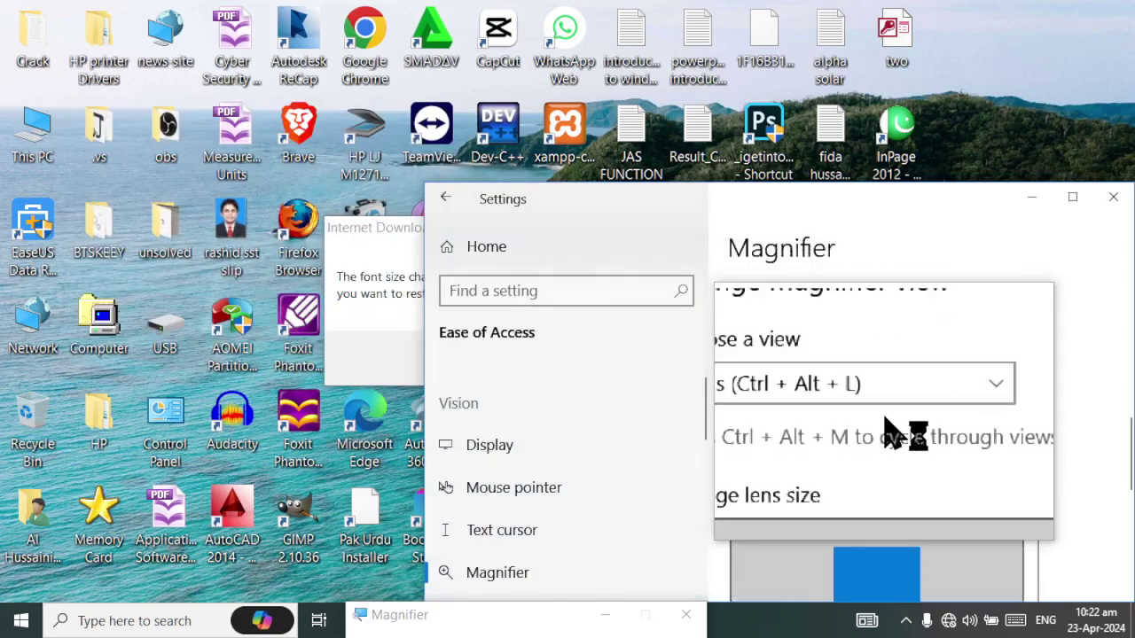
{"action": "scroll", "coordinate": [869, 453], "scroll_direction": "down", "scroll_amount": 2}
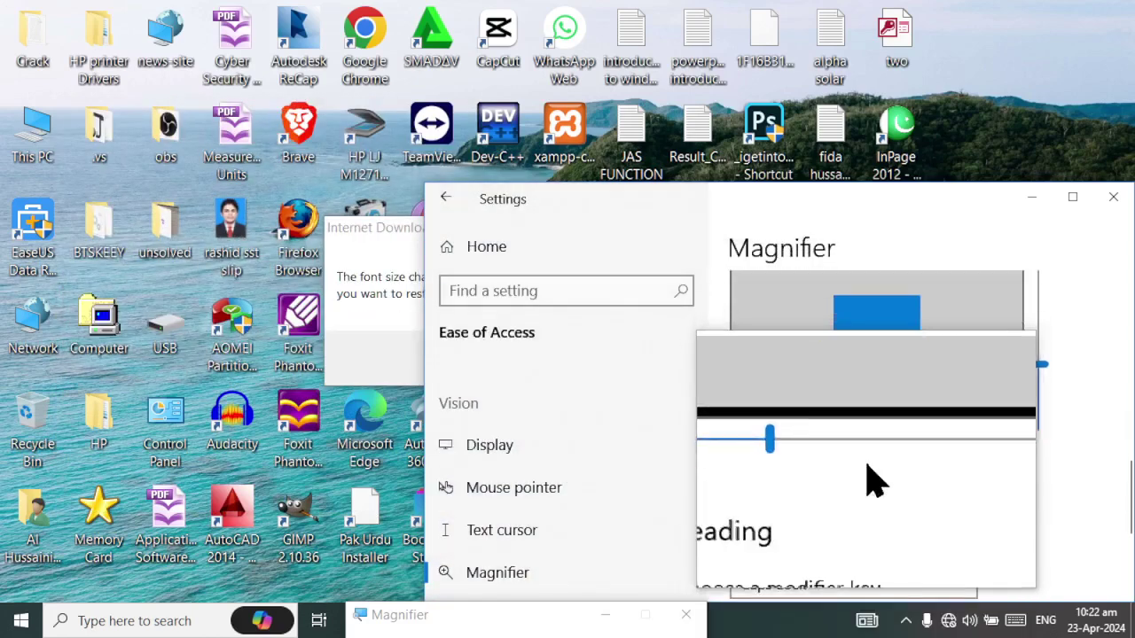
{"action": "left_click_drag", "start_coordinate": [790, 452], "coordinate": [887, 466]}
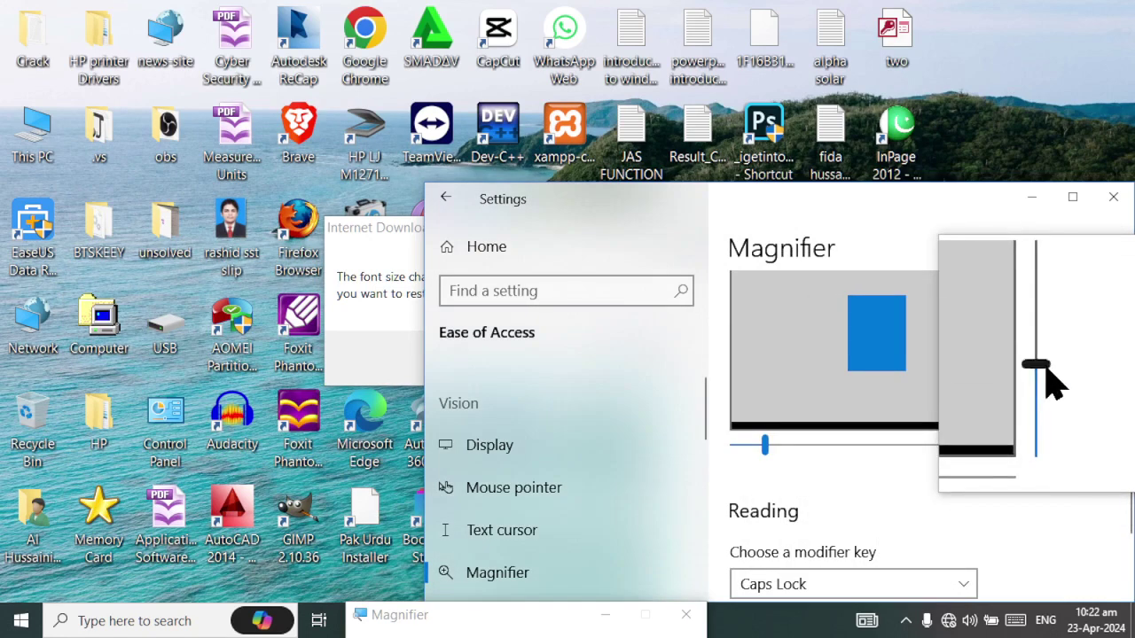
{"action": "left_click_drag", "start_coordinate": [1039, 366], "coordinate": [1045, 417]}
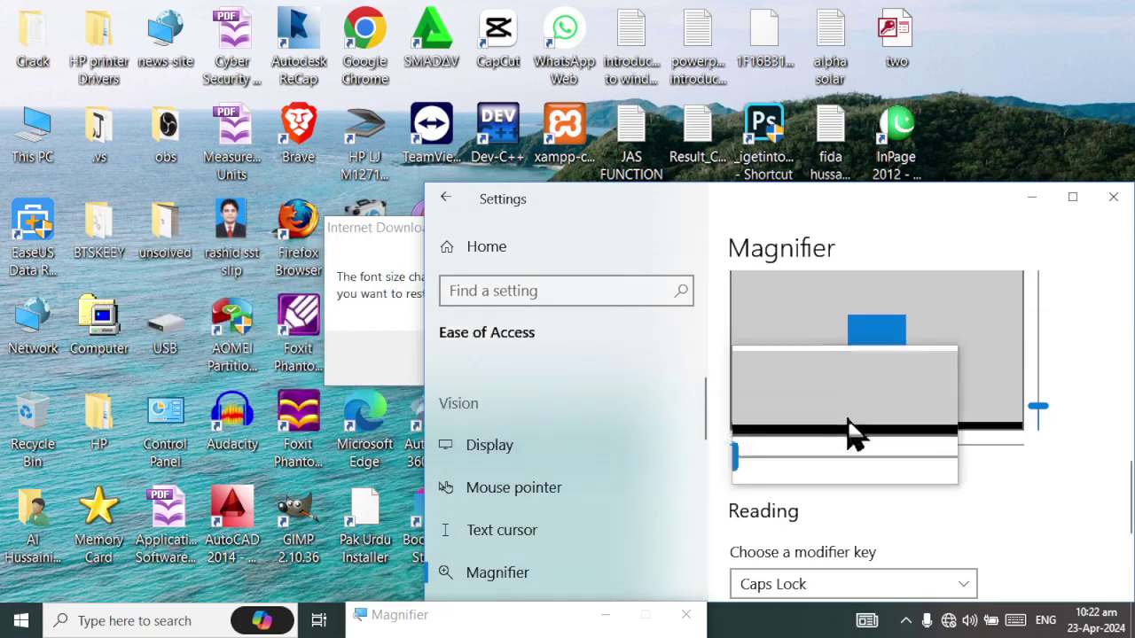
- Set the Magnifier view to Full screen and turn Magnifier off
{"action": "scroll", "coordinate": [887, 341], "scroll_direction": "down", "scroll_amount": 5}
{"action": "left_click", "coordinate": [838, 470]}
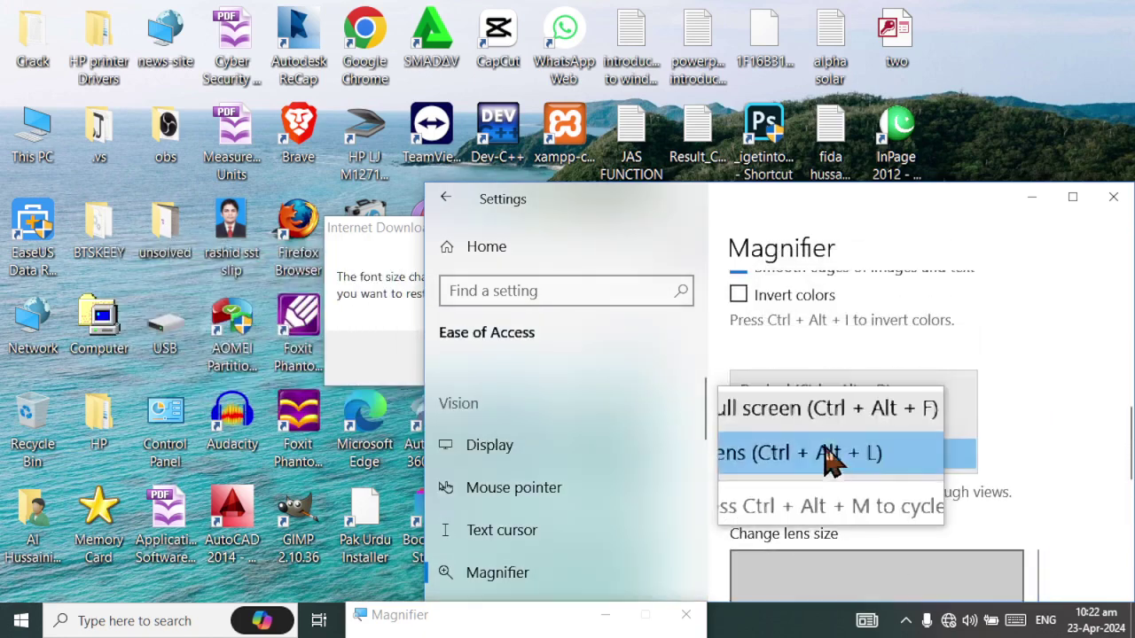
{"action": "left_click", "coordinate": [807, 426]}
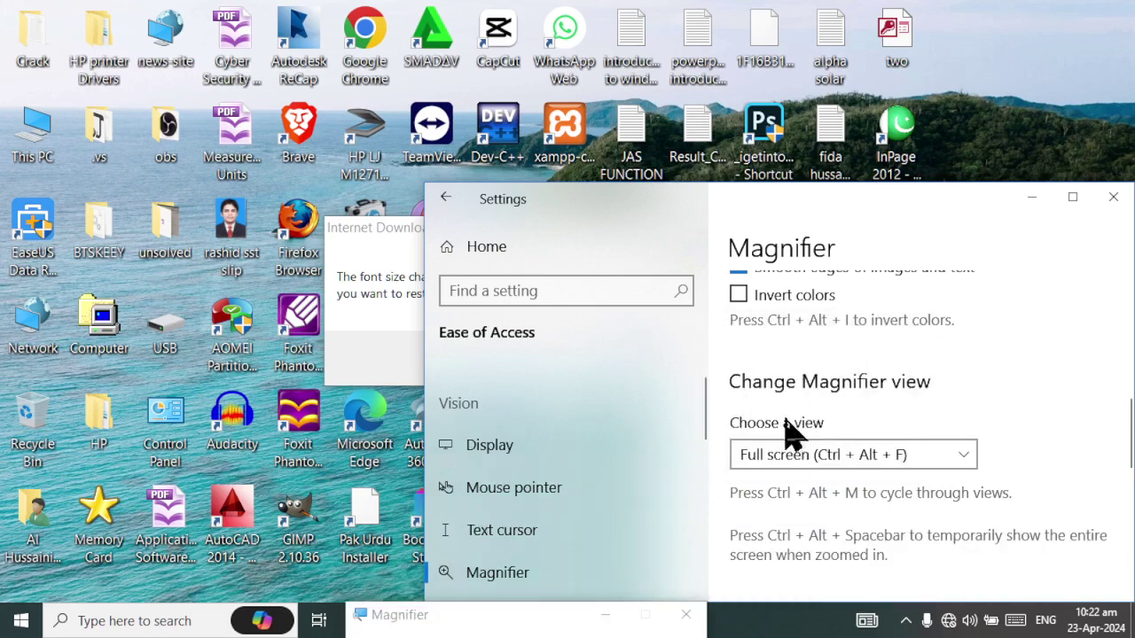
{"action": "scroll", "coordinate": [743, 337], "scroll_direction": "up", "scroll_amount": 5}
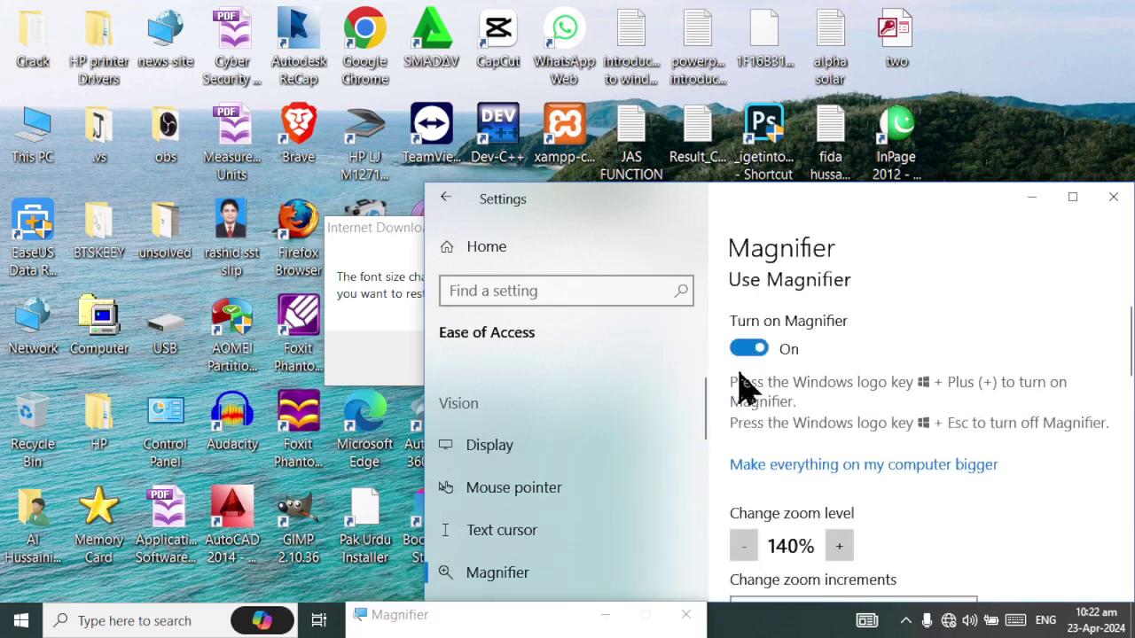
{"action": "left_click", "coordinate": [743, 349]}
- Open the Color filters settings in a maximized window and turn color filters on
{"action": "scroll", "coordinate": [536, 435], "scroll_direction": "down", "scroll_amount": 1}
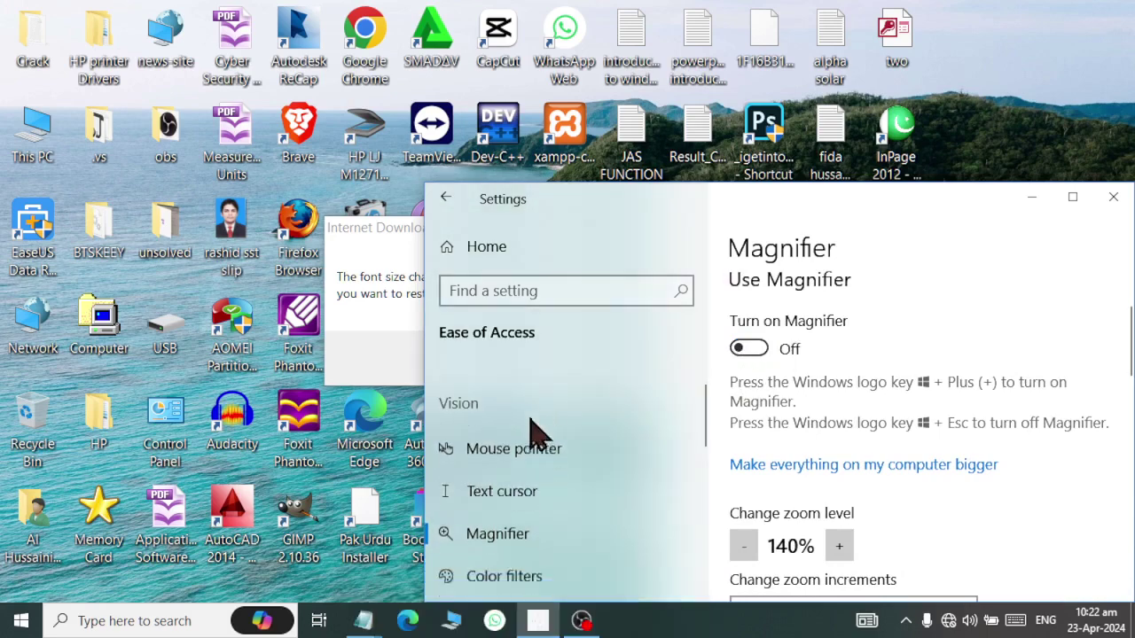
{"action": "scroll", "coordinate": [530, 435], "scroll_direction": "down", "scroll_amount": 2}
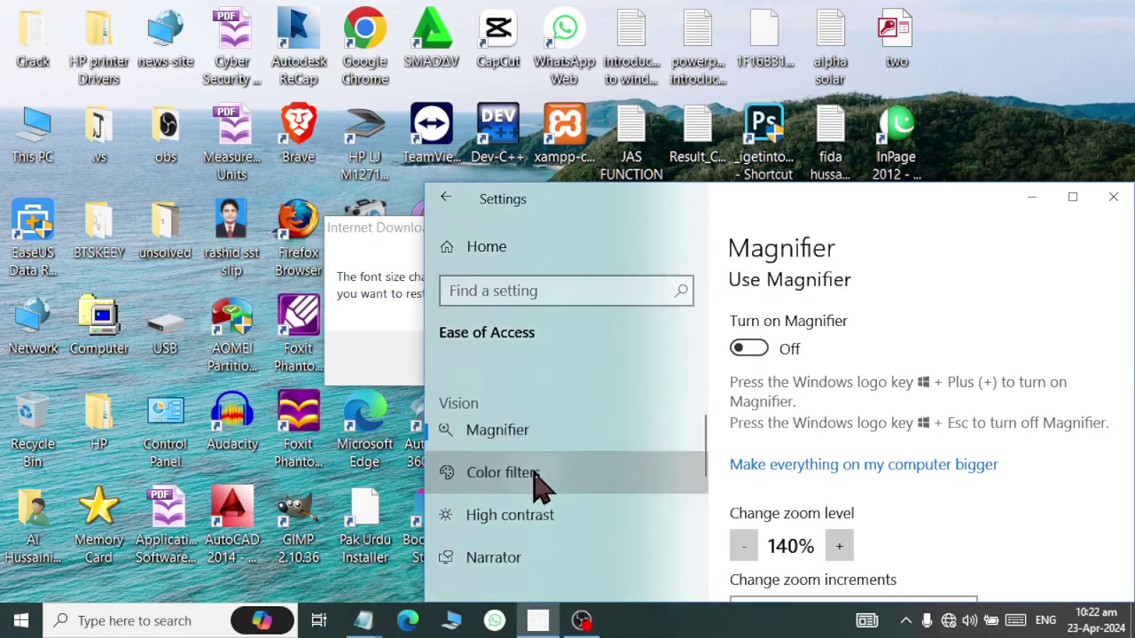
{"action": "left_click", "coordinate": [536, 474]}
{"action": "double_click", "coordinate": [695, 197]}
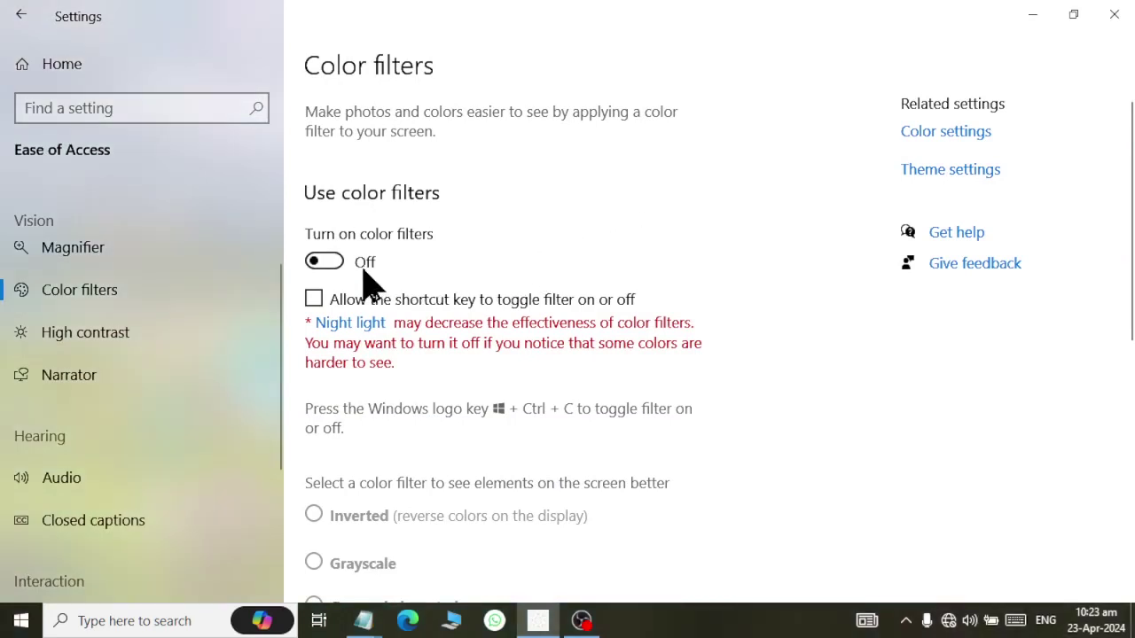
{"action": "left_click", "coordinate": [322, 262]}
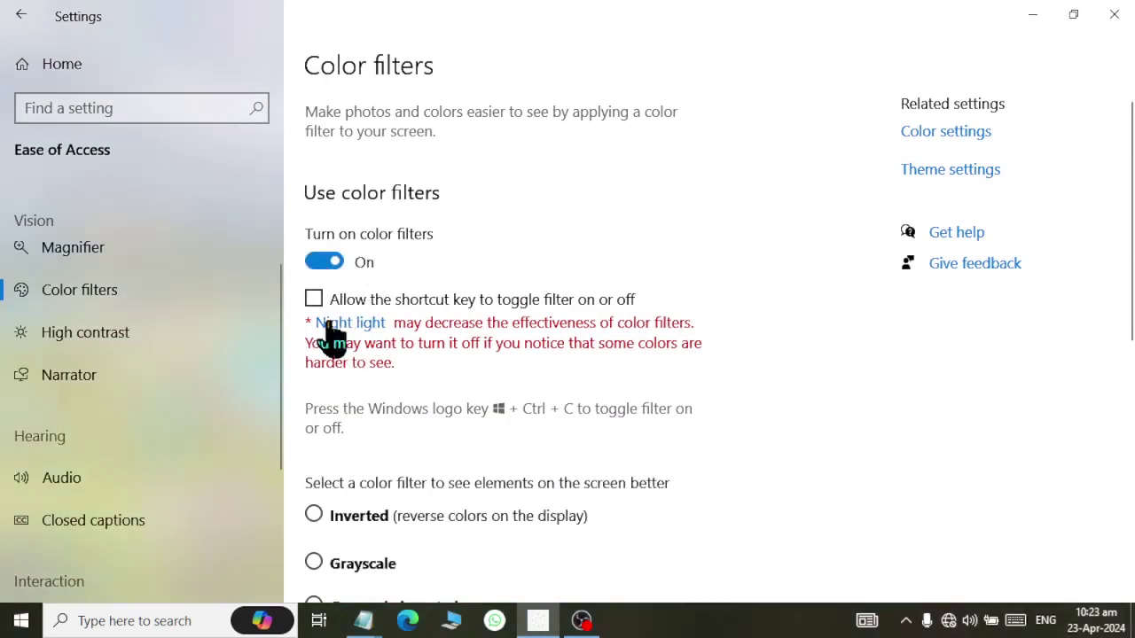
- Select the Inverted color filter and check its effect on the Start menu
{"action": "scroll", "coordinate": [330, 337], "scroll_direction": "down", "scroll_amount": 3}
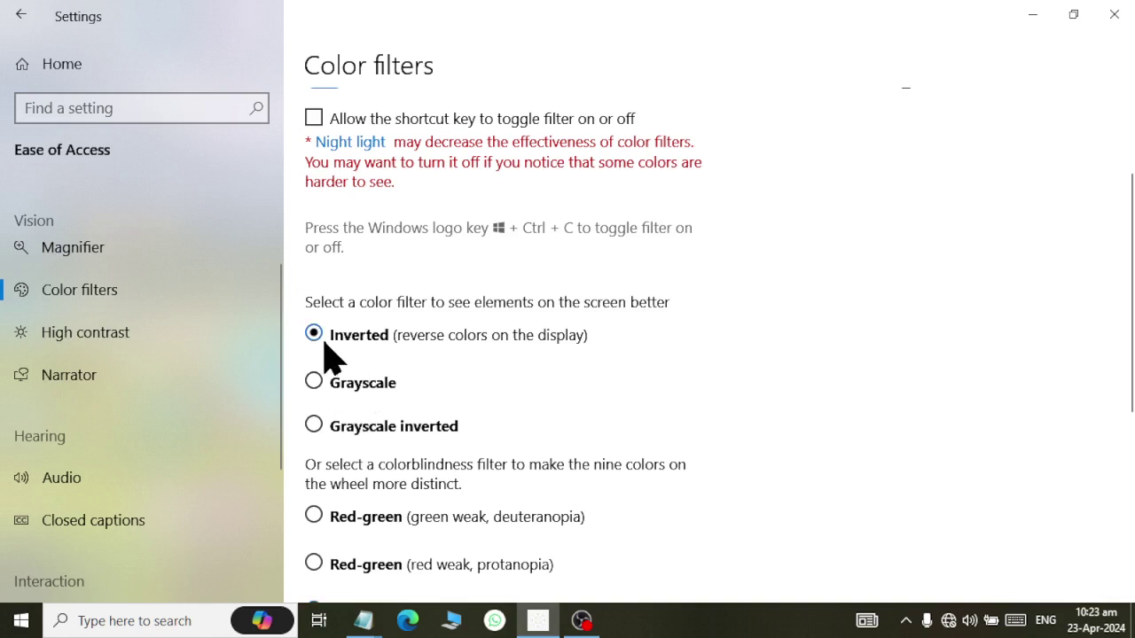
{"action": "left_click", "coordinate": [334, 384]}
{"action": "left_click", "coordinate": [324, 348]}
{"action": "left_click", "coordinate": [21, 621]}
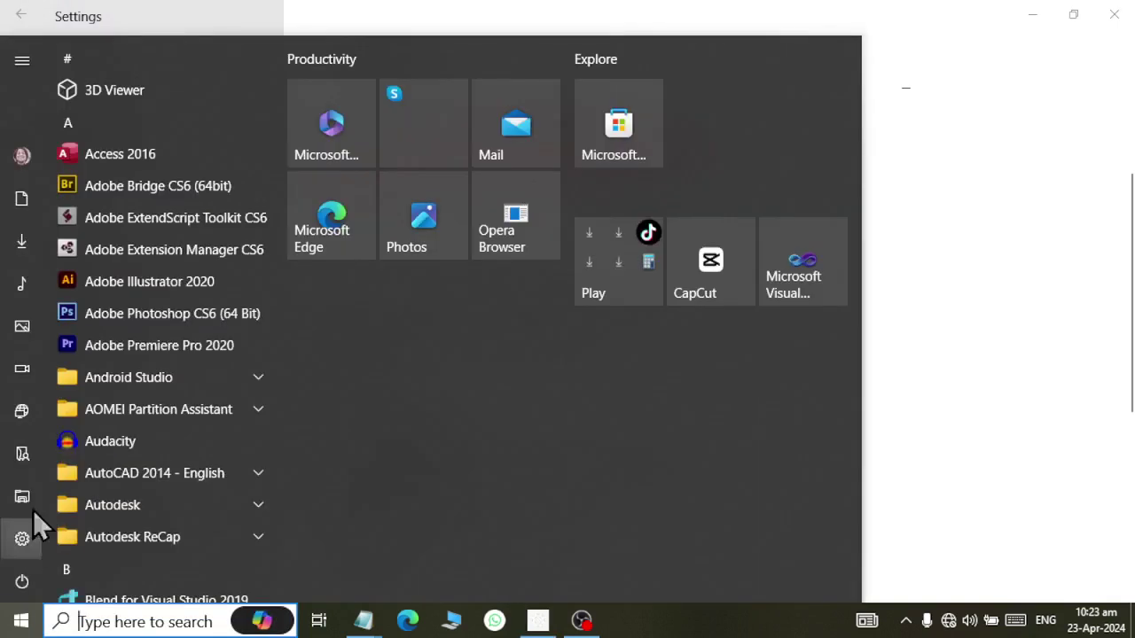
{"action": "left_click", "coordinate": [956, 456]}
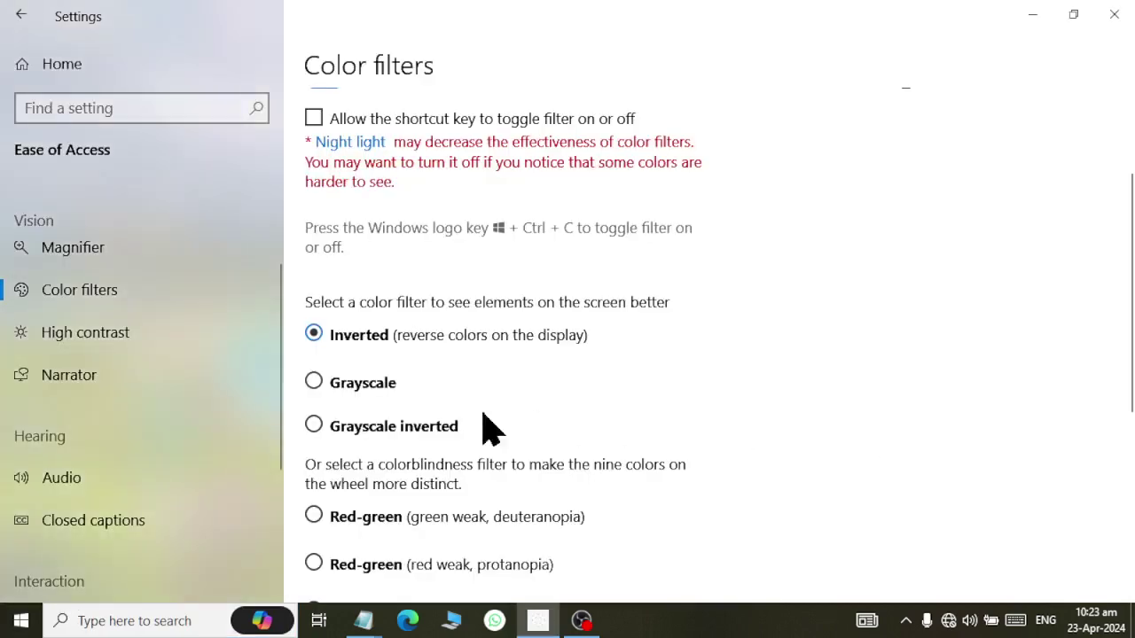
- Select the Grayscale color filter and check its effect on the Start menu's app list
{"action": "left_click", "coordinate": [362, 387]}
{"action": "left_click", "coordinate": [16, 618]}
{"action": "scroll", "coordinate": [258, 339], "scroll_direction": "down", "scroll_amount": 3}
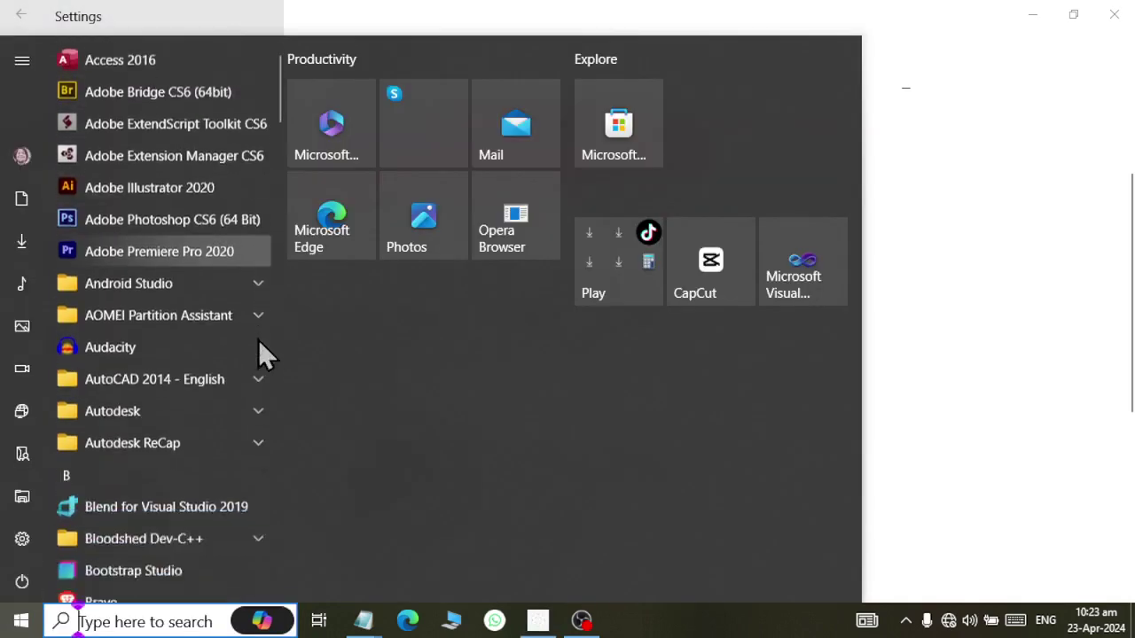
{"action": "left_click", "coordinate": [1015, 355]}
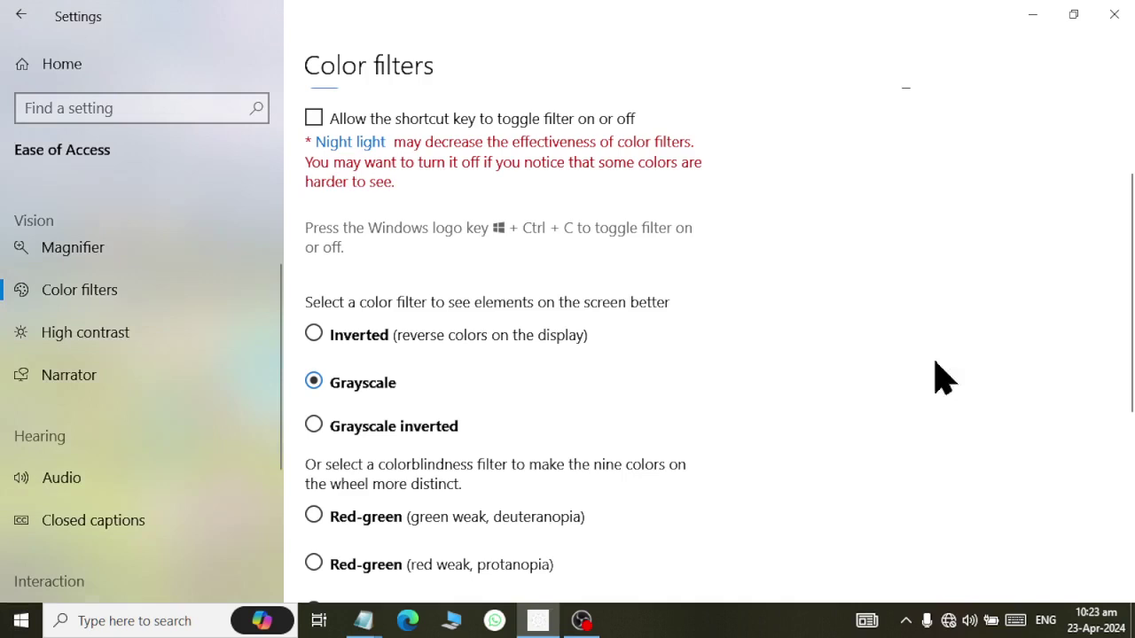
- Select the Grayscale inverted color filter and check its effect on the Start menu's app list
{"action": "left_click", "coordinate": [350, 431]}
{"action": "key", "text": "super"}
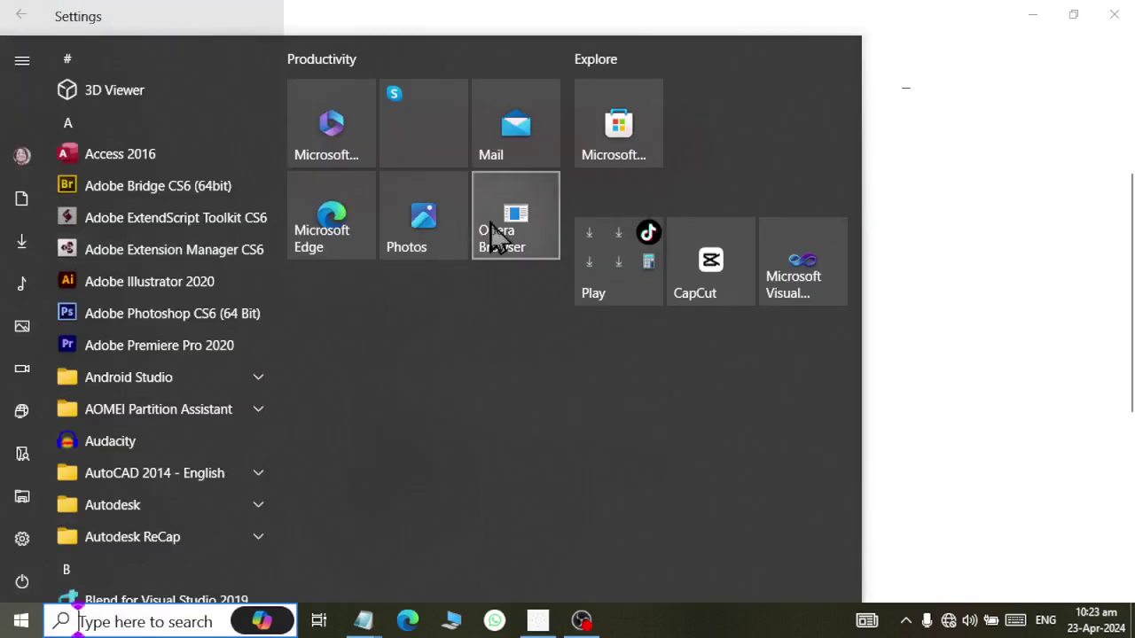
{"action": "scroll", "coordinate": [174, 397], "scroll_direction": "down", "scroll_amount": 5}
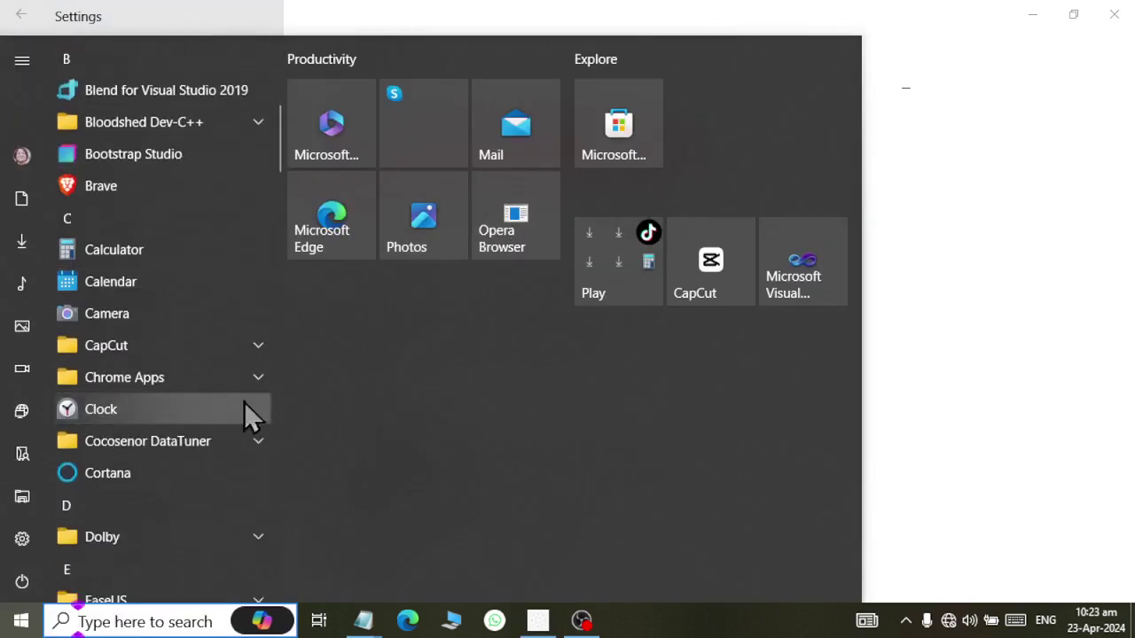
{"action": "left_click", "coordinate": [982, 431]}
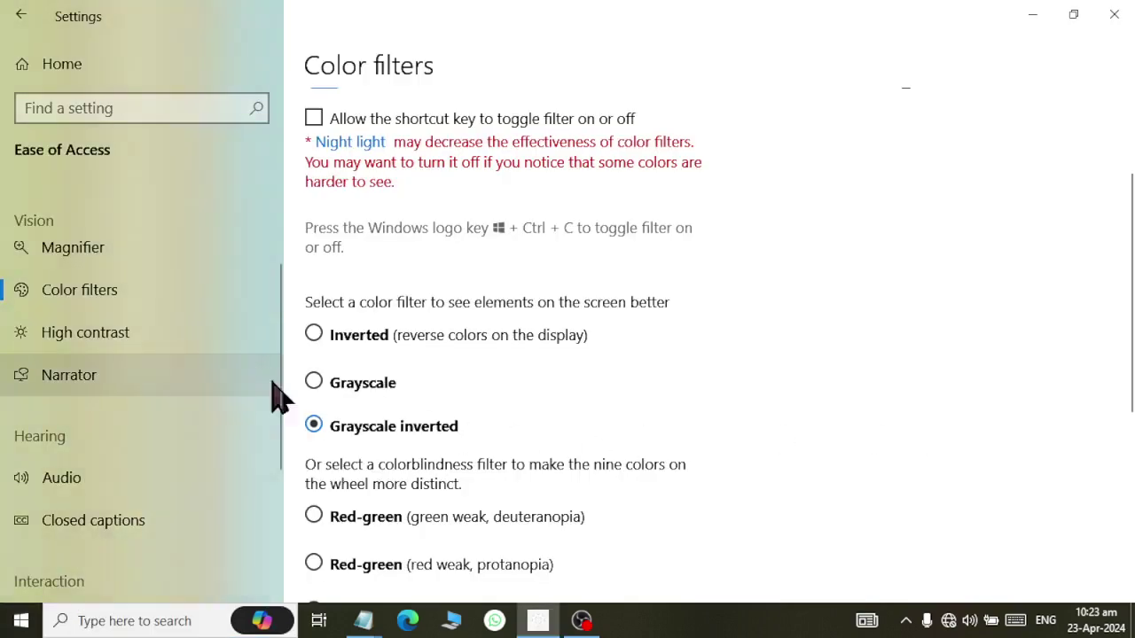
- Turn color filters off and look over the colorblindness filters and the color wheel
{"action": "scroll", "coordinate": [346, 371], "scroll_direction": "up", "scroll_amount": 3}
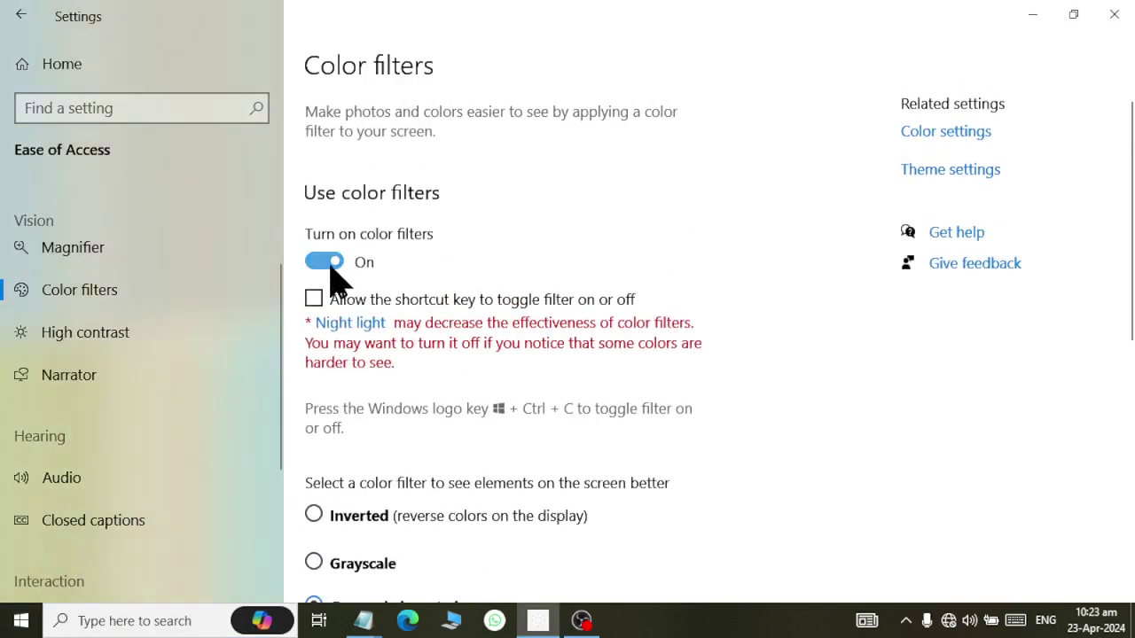
{"action": "left_click", "coordinate": [334, 268]}
{"action": "scroll", "coordinate": [403, 354], "scroll_direction": "down", "scroll_amount": 5}
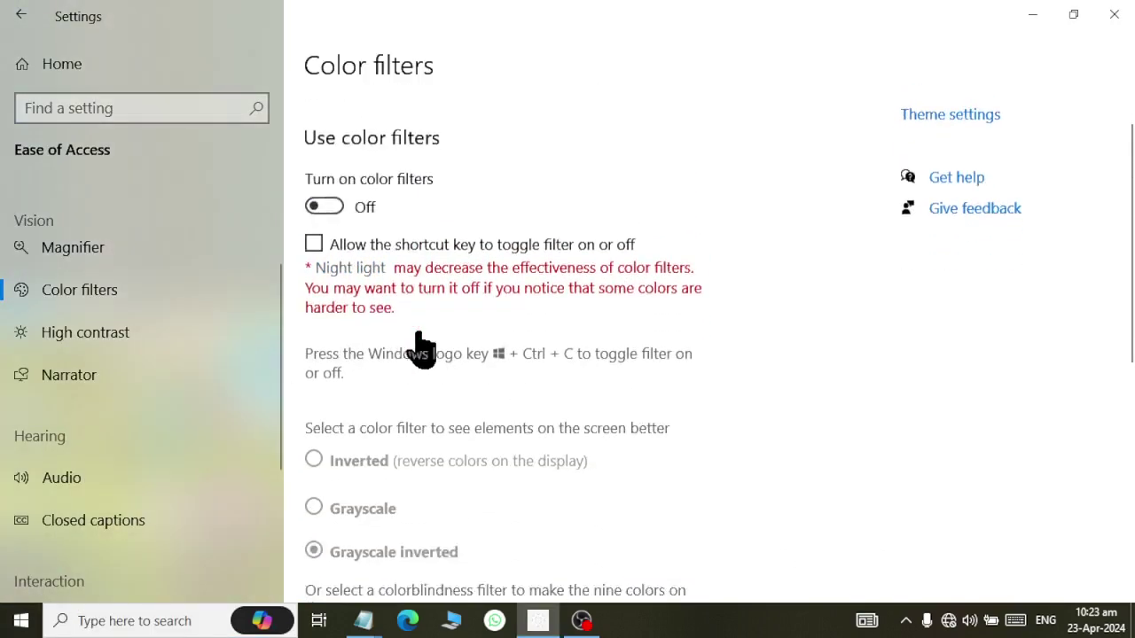
{"action": "scroll", "coordinate": [412, 377], "scroll_direction": "down", "scroll_amount": 2}
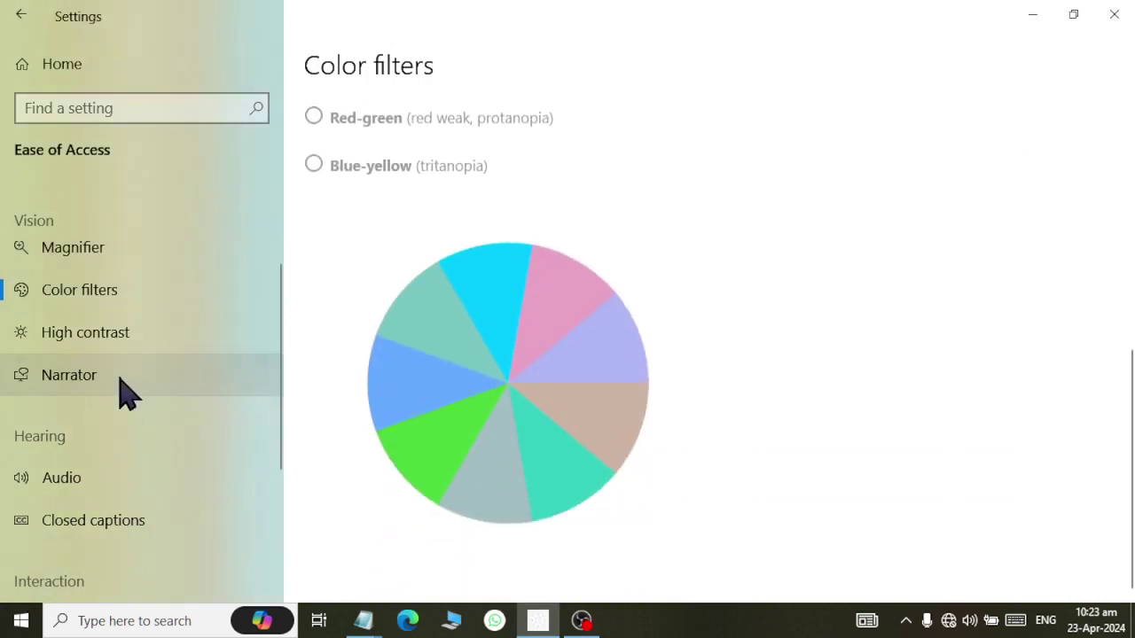
- Open the High contrast settings, look over the options and turn high contrast on
{"action": "left_click", "coordinate": [123, 342]}
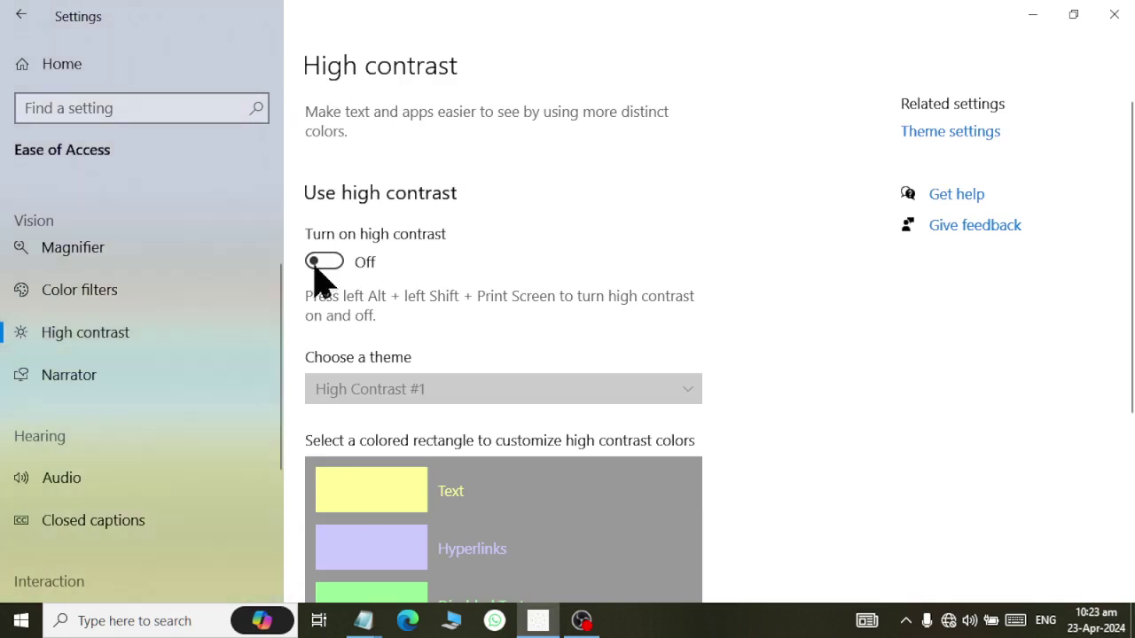
{"action": "scroll", "coordinate": [497, 324], "scroll_direction": "down", "scroll_amount": 3}
{"action": "scroll", "coordinate": [519, 328], "scroll_direction": "up", "scroll_amount": 3}
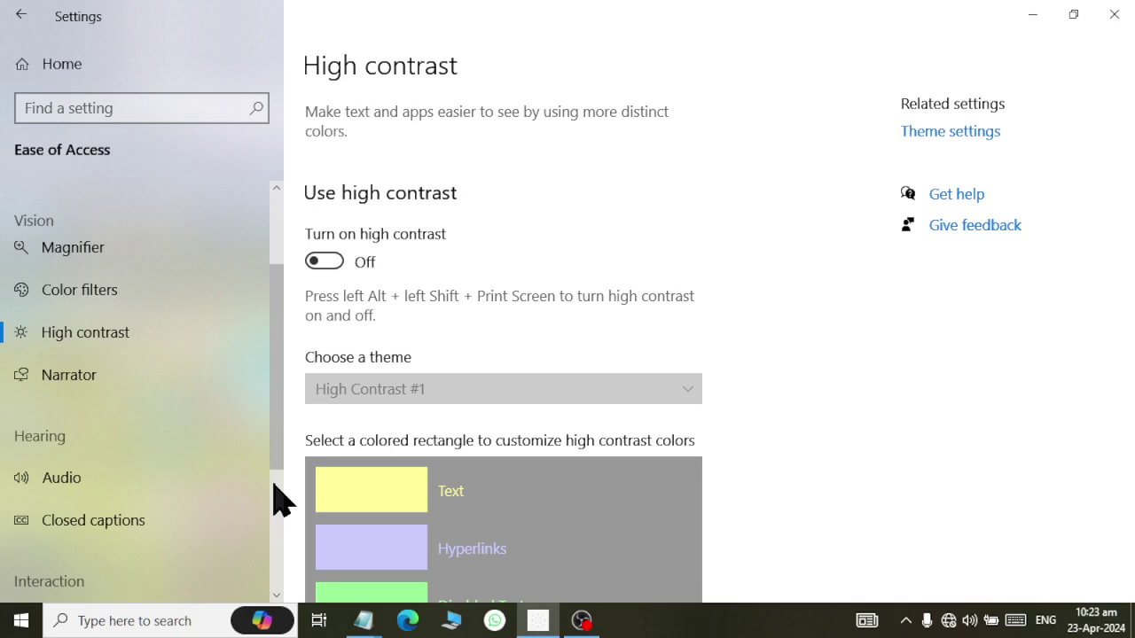
{"action": "left_click", "coordinate": [325, 262]}
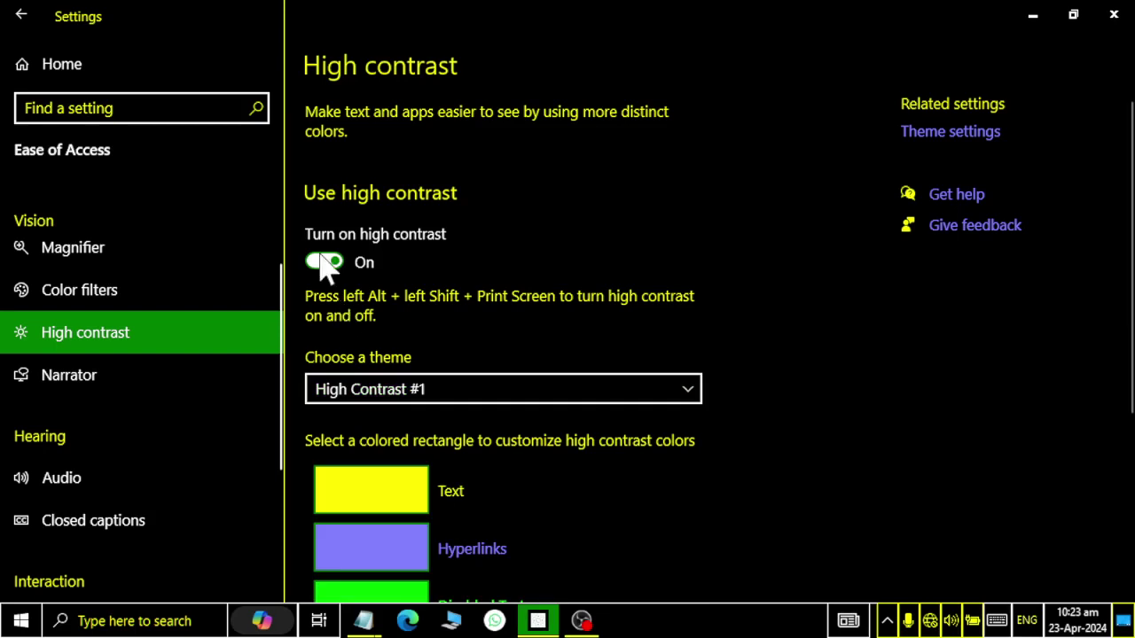
- Look over the customizable high contrast colors and switch the theme to High Contrast #2
{"action": "scroll", "coordinate": [753, 301], "scroll_direction": "down", "scroll_amount": 4}
{"action": "scroll", "coordinate": [792, 355], "scroll_direction": "up", "scroll_amount": 5}
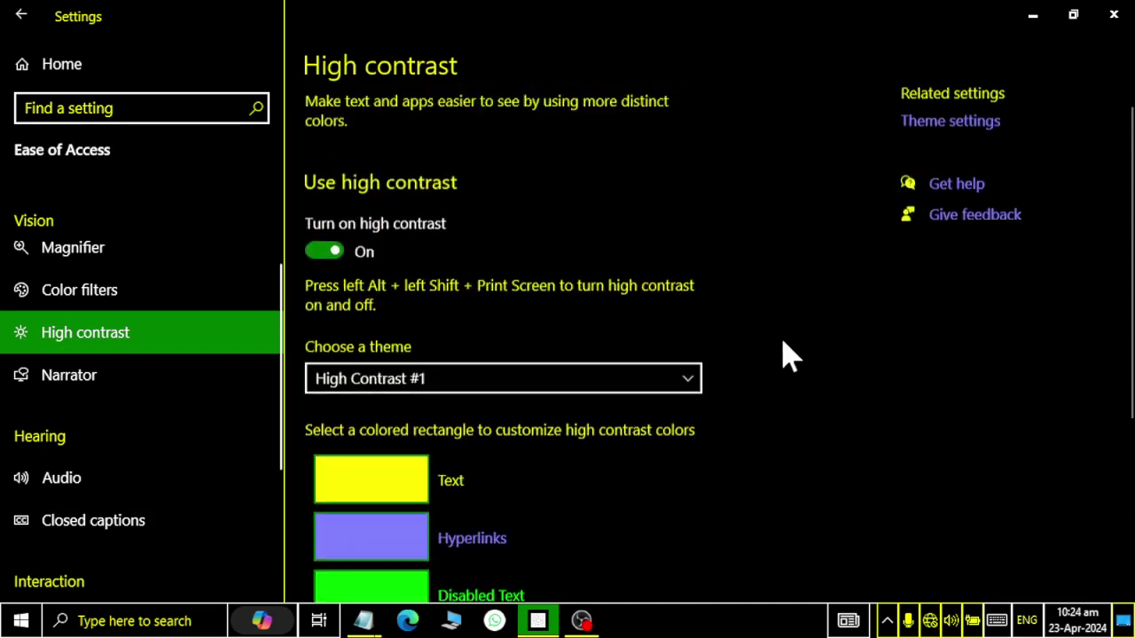
{"action": "left_click", "coordinate": [618, 410]}
{"action": "left_click", "coordinate": [610, 426]}
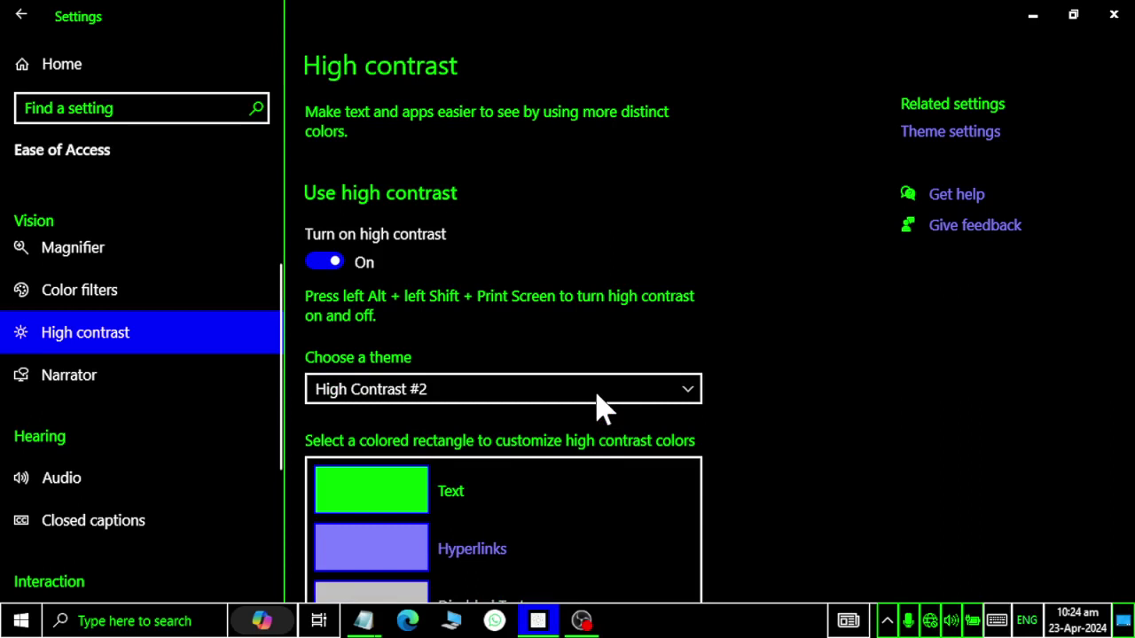
- Switch the theme to High Contrast Black and check its effect on the Start menu
{"action": "left_click", "coordinate": [601, 408]}
{"action": "left_click", "coordinate": [583, 438]}
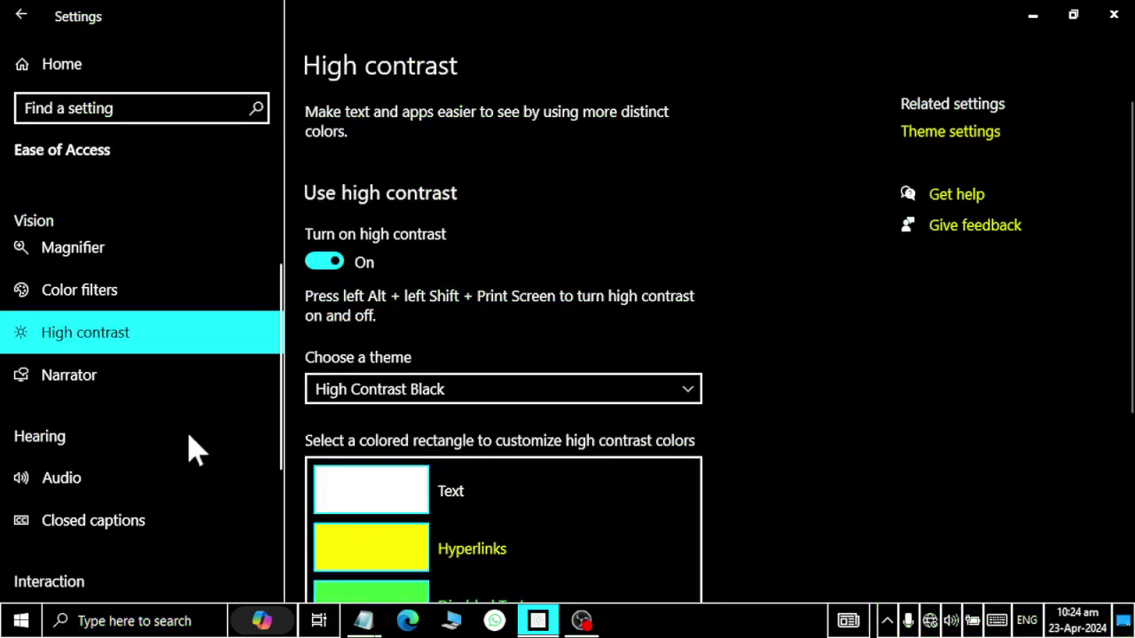
{"action": "left_click", "coordinate": [18, 621]}
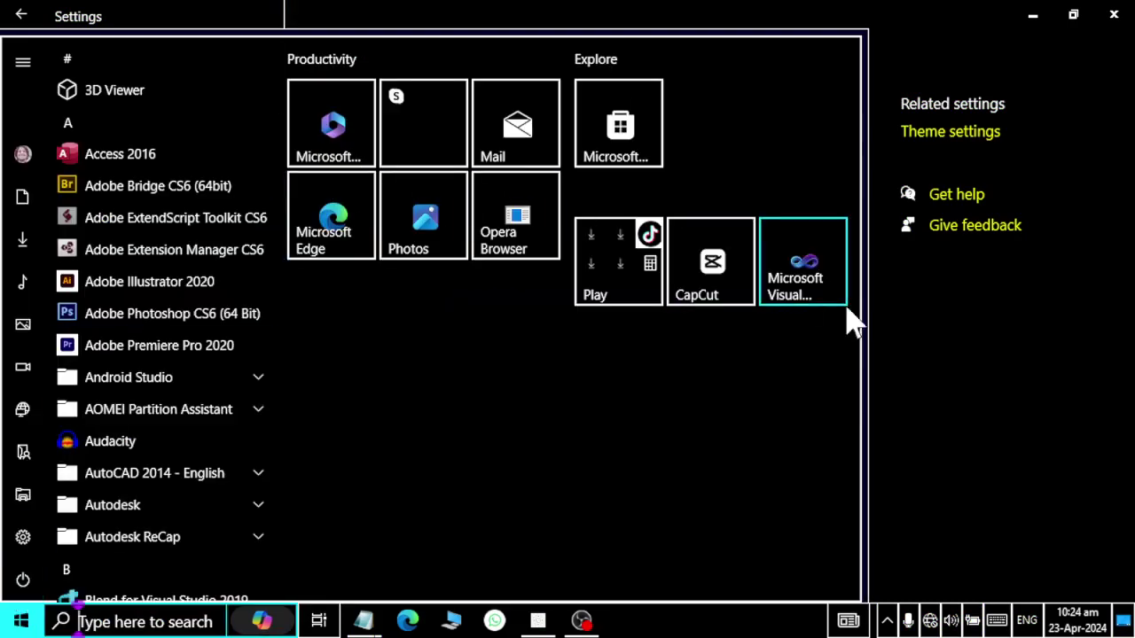
{"action": "left_click", "coordinate": [927, 398]}
- Set the high contrast theme to High Contrast White
{"action": "left_click", "coordinate": [600, 394]}
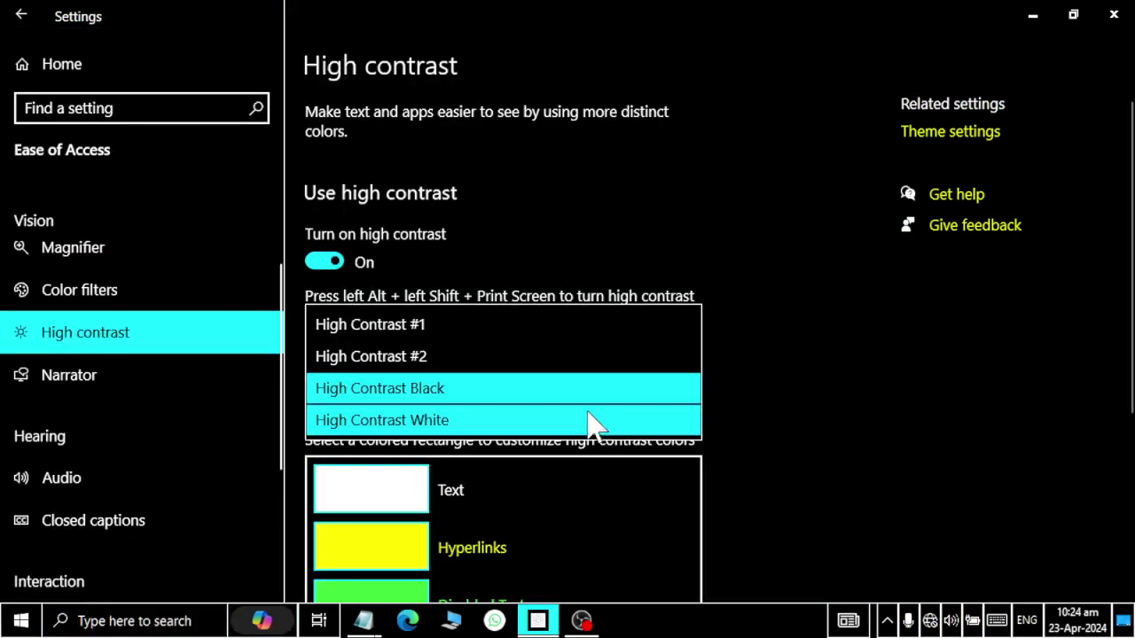
{"action": "left_click", "coordinate": [592, 424]}
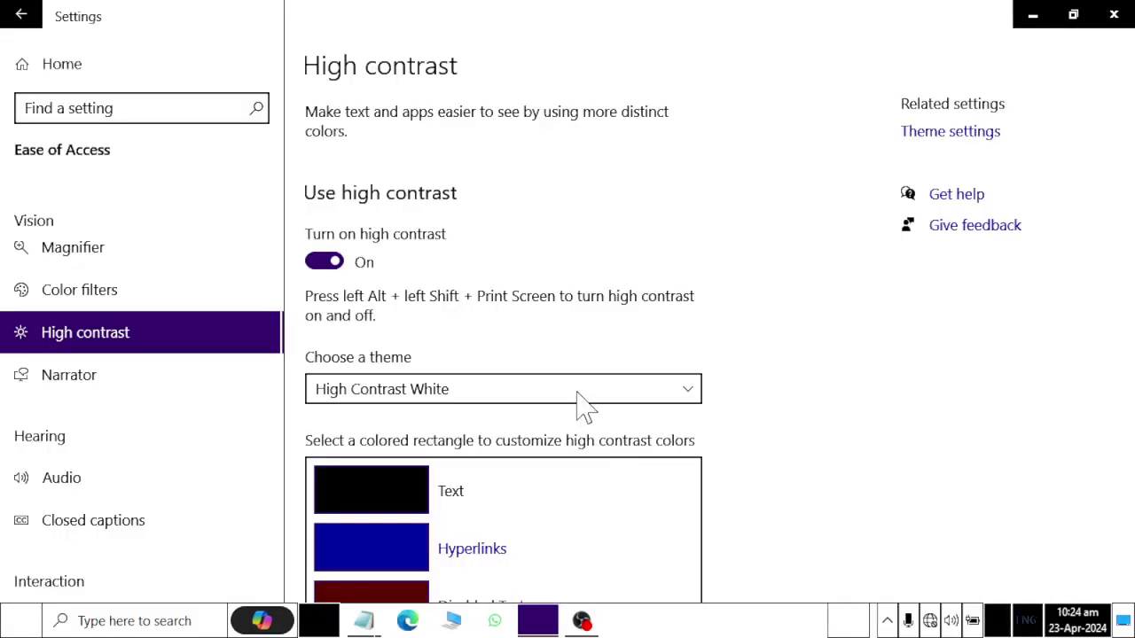
- Switch the high contrast theme to High Contrast #1 and turn high contrast off
{"action": "left_click", "coordinate": [568, 396]}
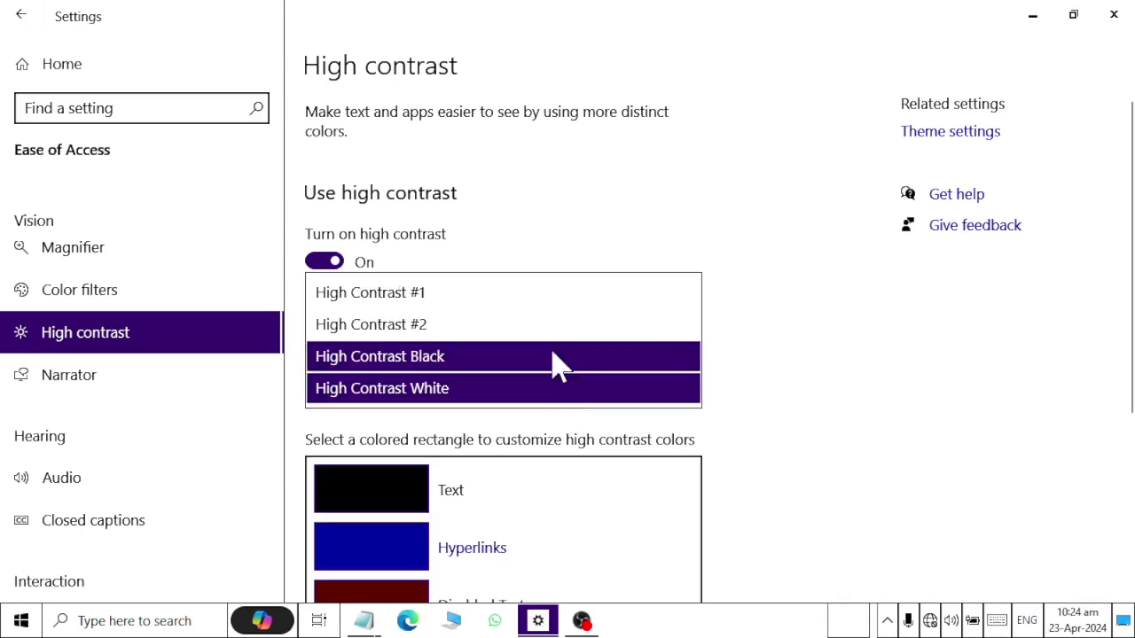
{"action": "left_click", "coordinate": [530, 305]}
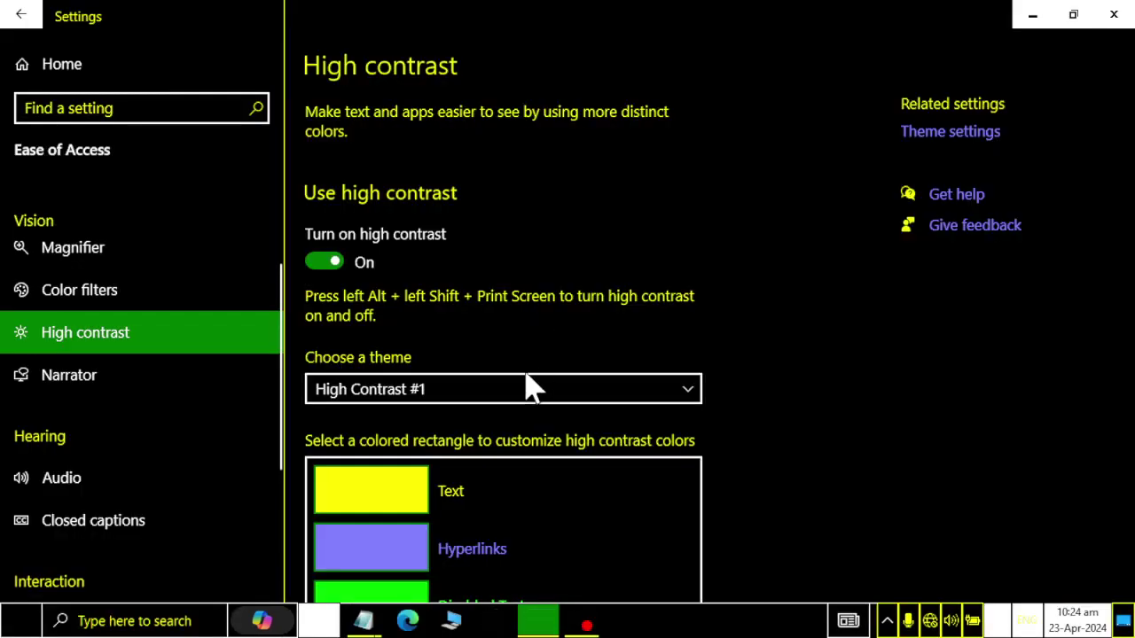
{"action": "left_click", "coordinate": [324, 263]}
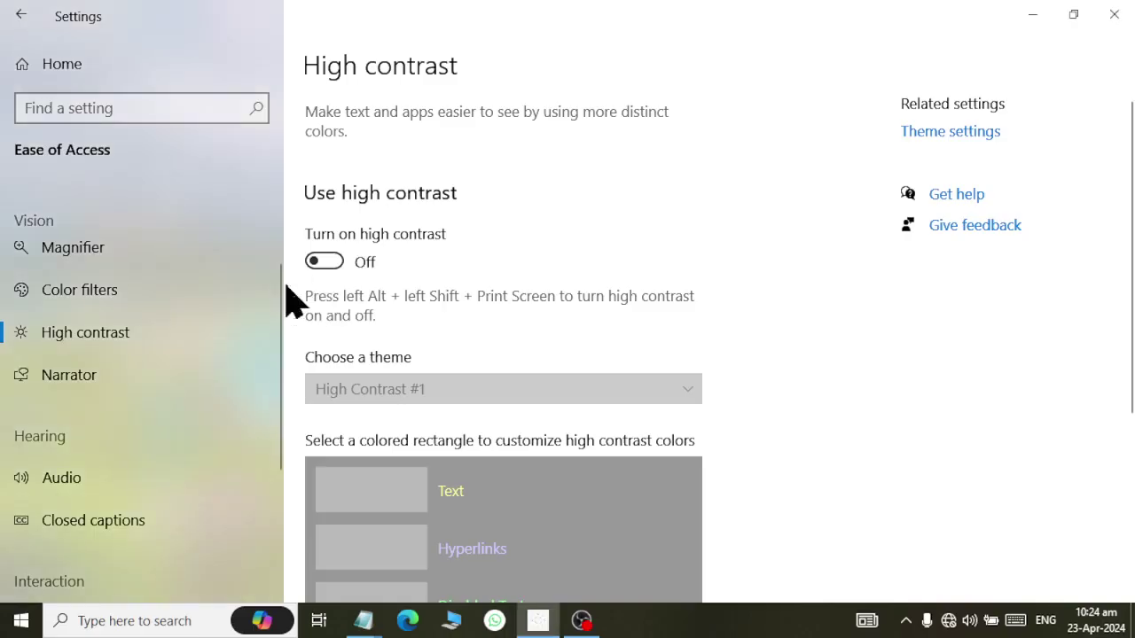
- Open the Narrator settings, turn Narrator on and accept the notice about keyboard changes
{"action": "left_click", "coordinate": [125, 384]}
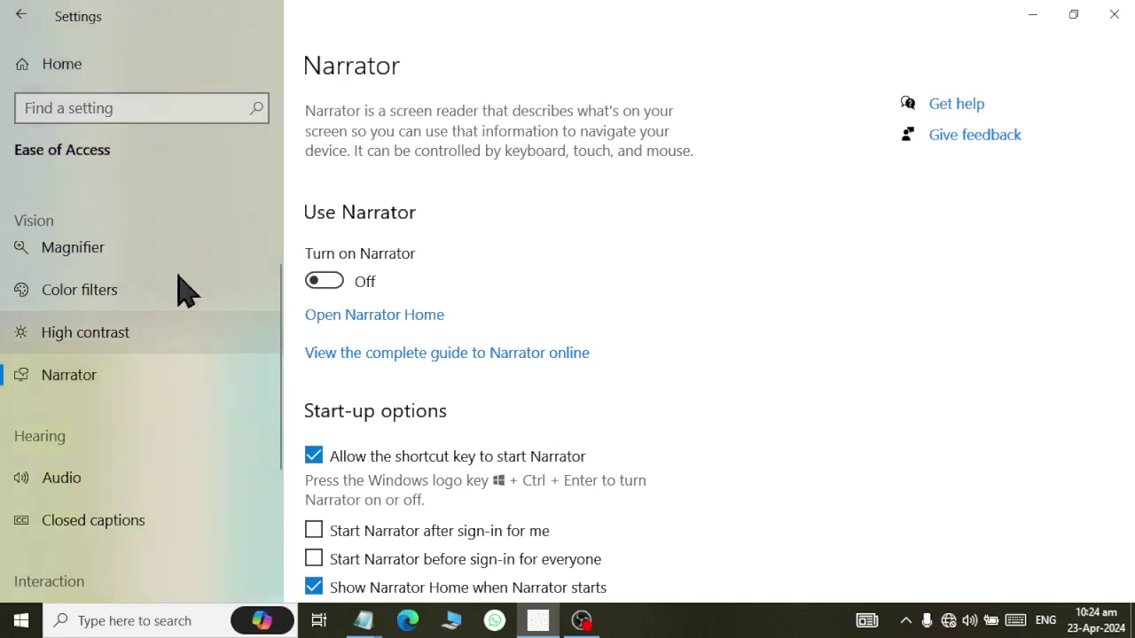
{"action": "left_click", "coordinate": [326, 282]}
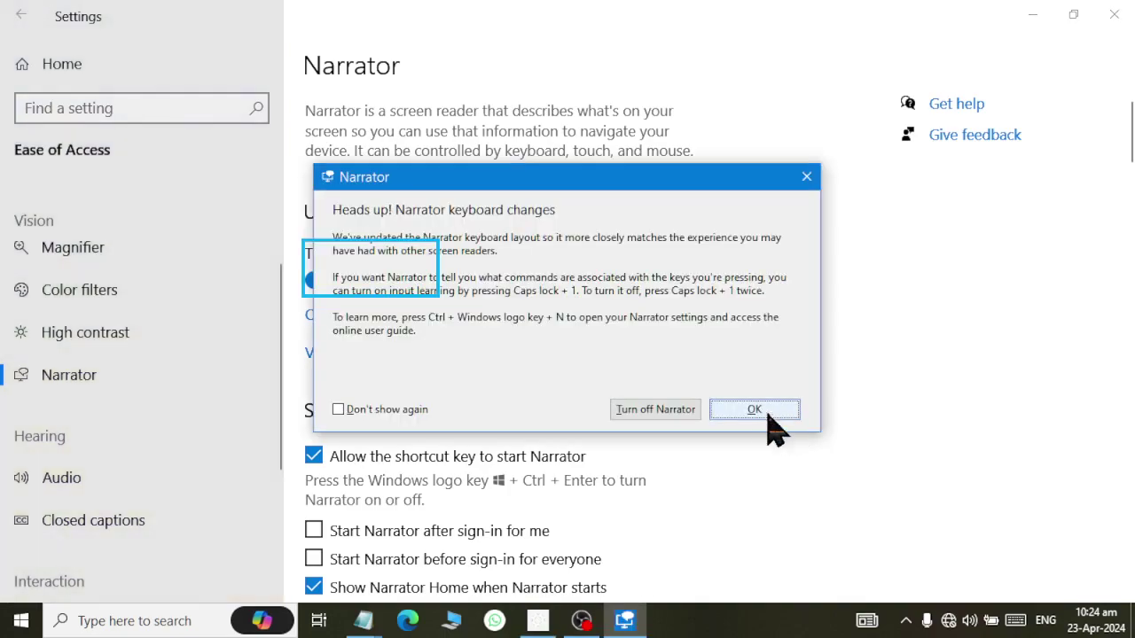
{"action": "left_click", "coordinate": [760, 411]}
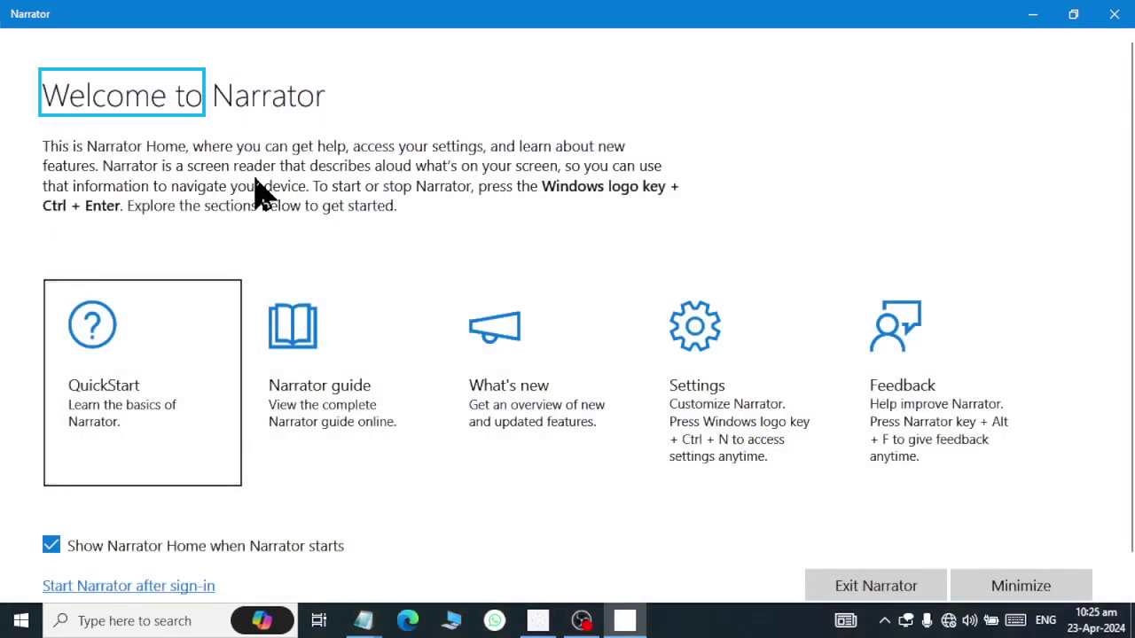
- Try Narrator on the Start menu, return to Narrator Home and exit Narrator
{"action": "left_click", "coordinate": [21, 620]}
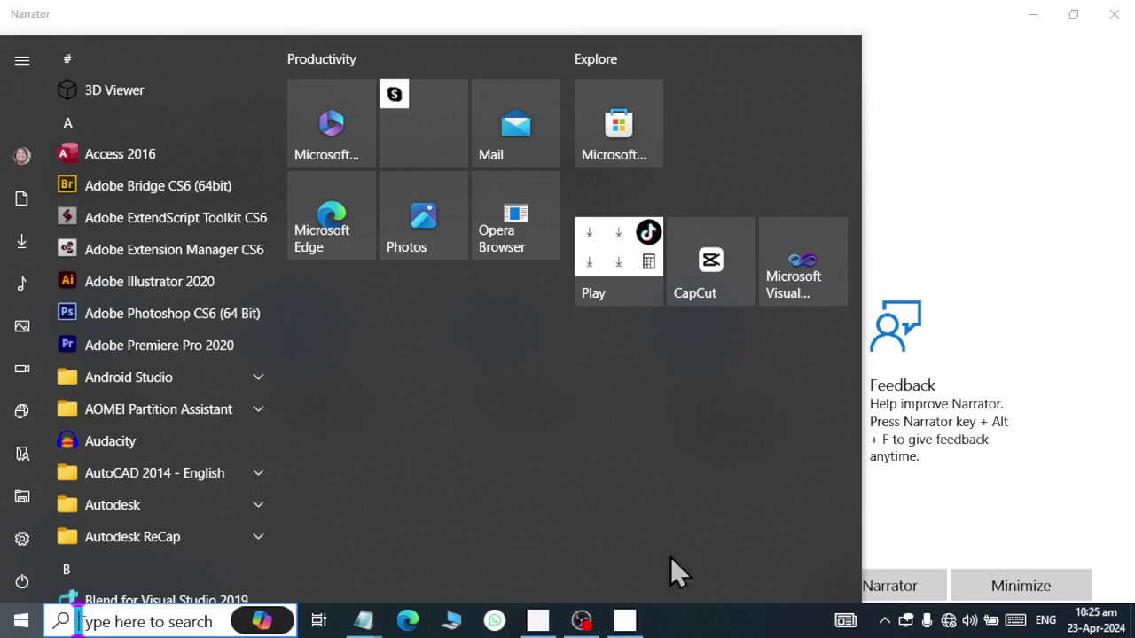
{"action": "left_click", "coordinate": [1027, 183]}
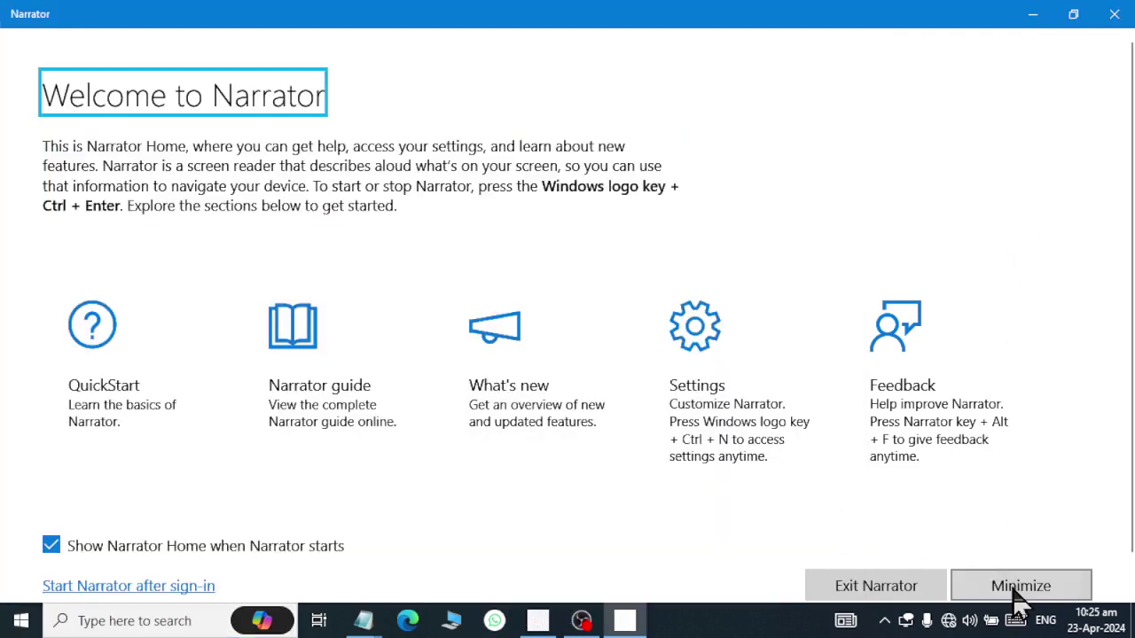
{"action": "left_click", "coordinate": [867, 587]}
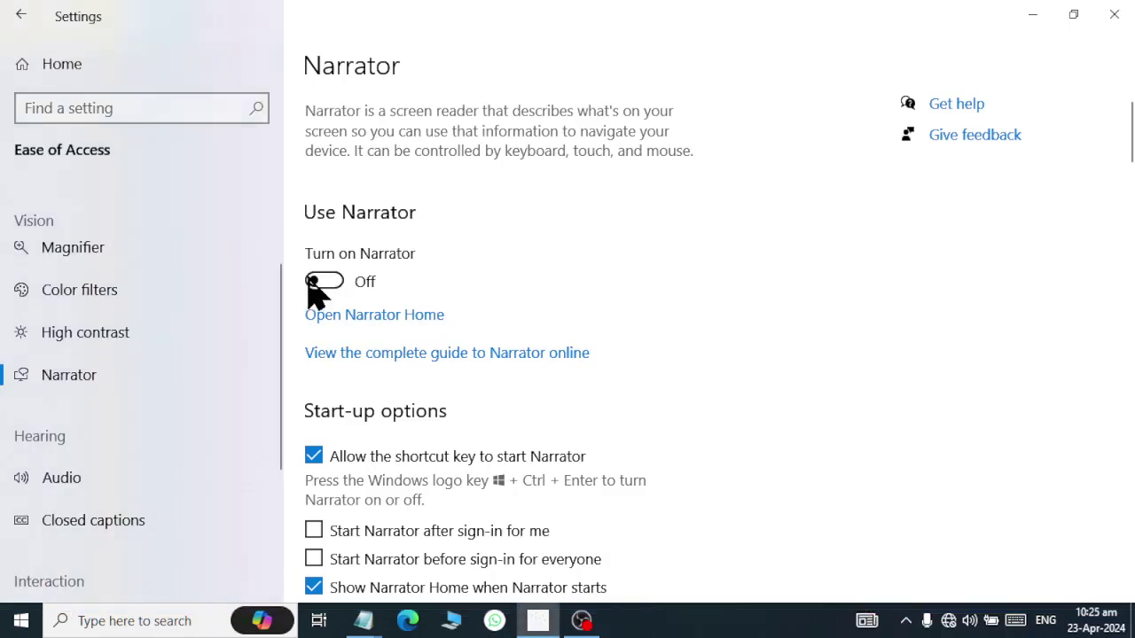
- Look through the Narrator options for voice, level of detail, typing feedback and keyboard settings
{"action": "scroll", "coordinate": [713, 372], "scroll_direction": "down", "scroll_amount": 5}
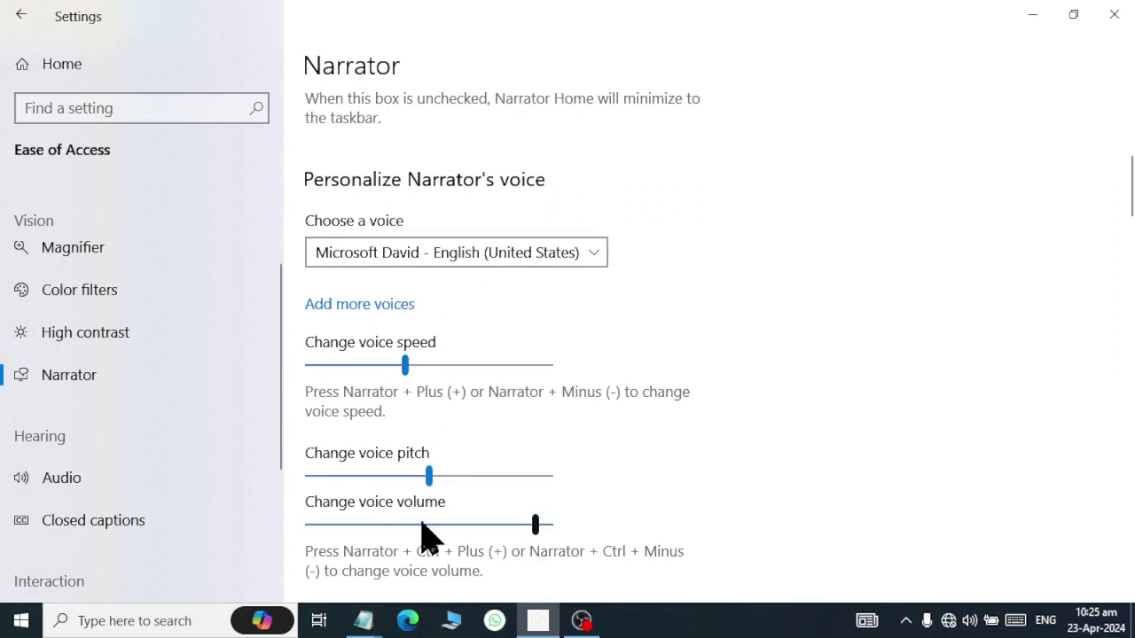
{"action": "scroll", "coordinate": [498, 537], "scroll_direction": "down", "scroll_amount": 3}
{"action": "scroll", "coordinate": [499, 538], "scroll_direction": "down", "scroll_amount": 7}
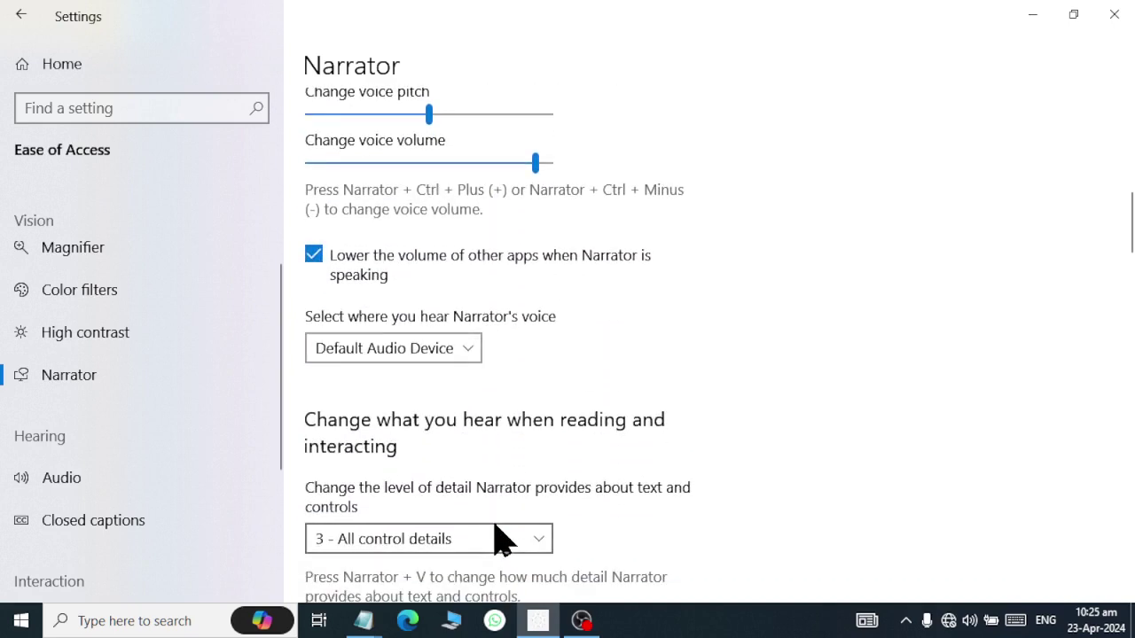
{"action": "scroll", "coordinate": [498, 538], "scroll_direction": "down", "scroll_amount": 10}
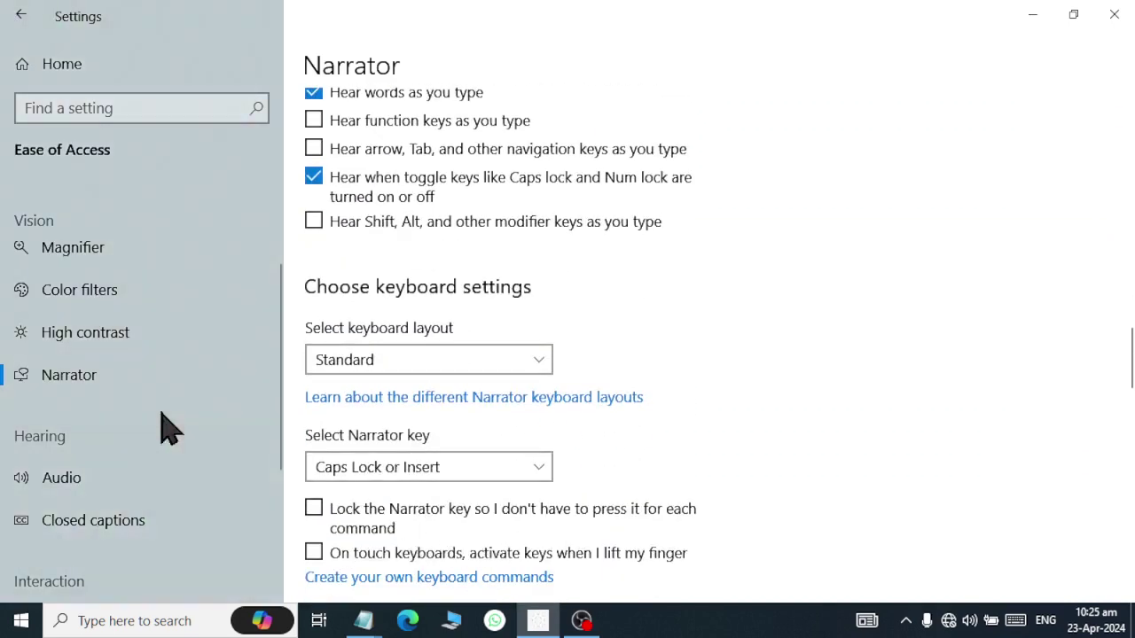
- Open the Audio settings, lower the system speaker volume to 27 and raise it back to 100
{"action": "scroll", "coordinate": [101, 506], "scroll_direction": "down", "scroll_amount": 3}
{"action": "left_click", "coordinate": [114, 370]}
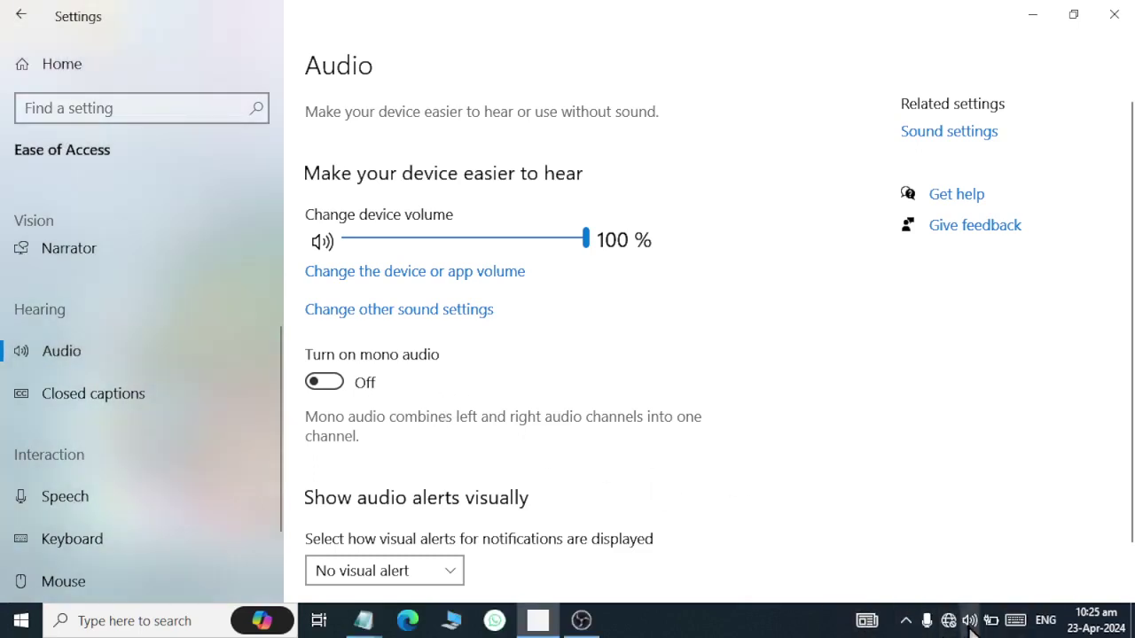
{"action": "left_click", "coordinate": [969, 620]}
{"action": "left_click_drag", "start_coordinate": [1074, 585], "coordinate": [930, 578]}
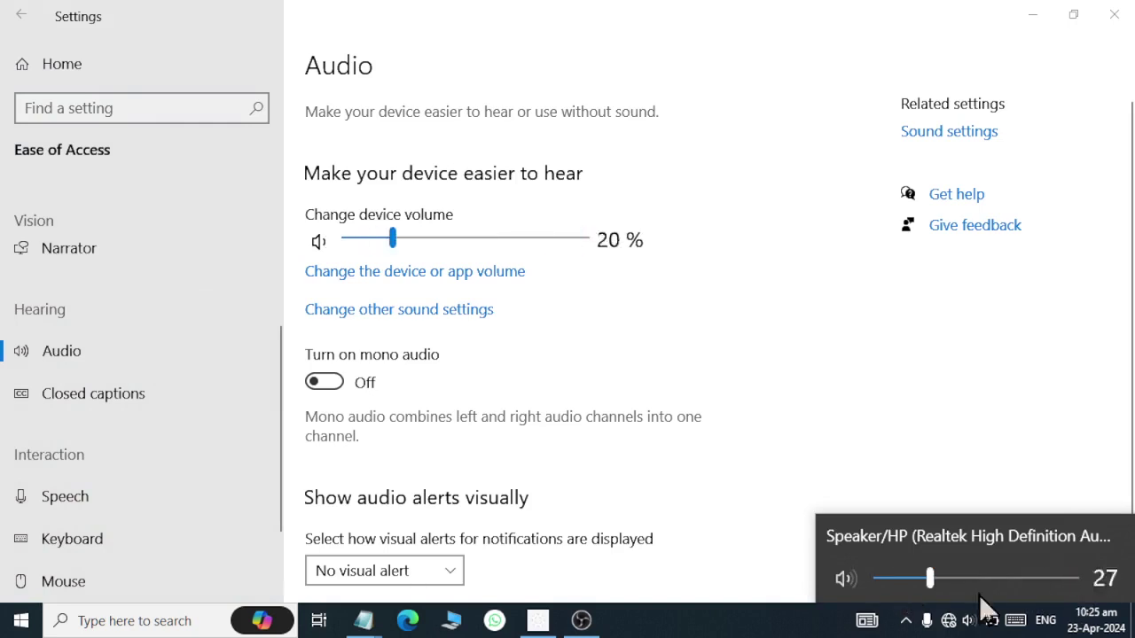
{"action": "key", "text": "End"}
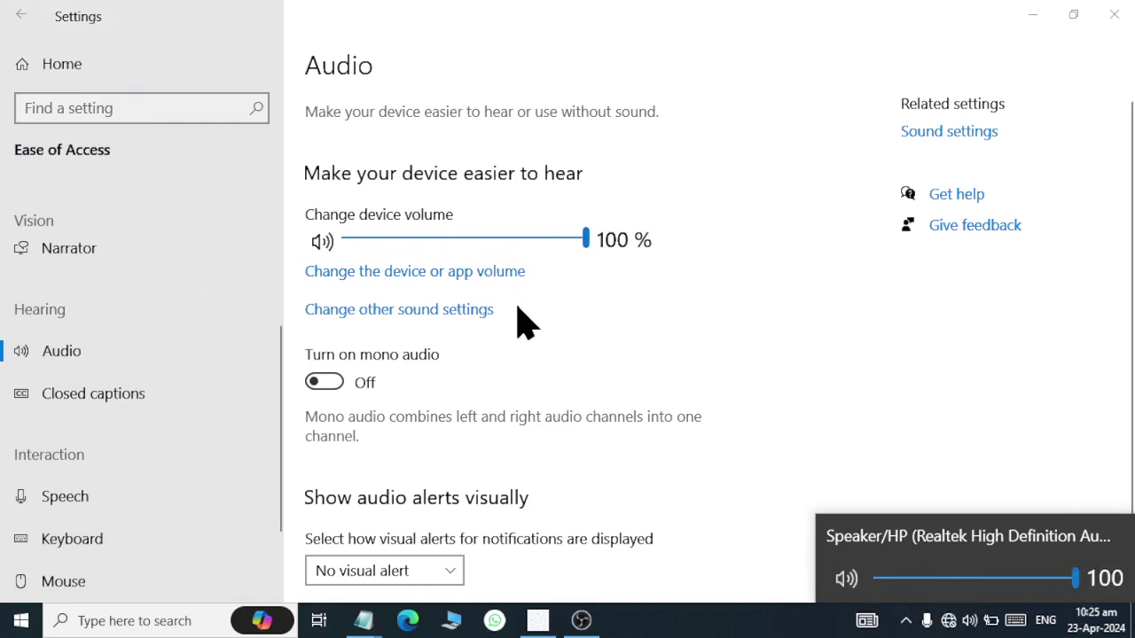
- Open the Closed captions settings, try the caption colors Blue and Cyan, and set the color to Default
{"action": "left_click", "coordinate": [97, 408]}
{"action": "left_click", "coordinate": [97, 408]}
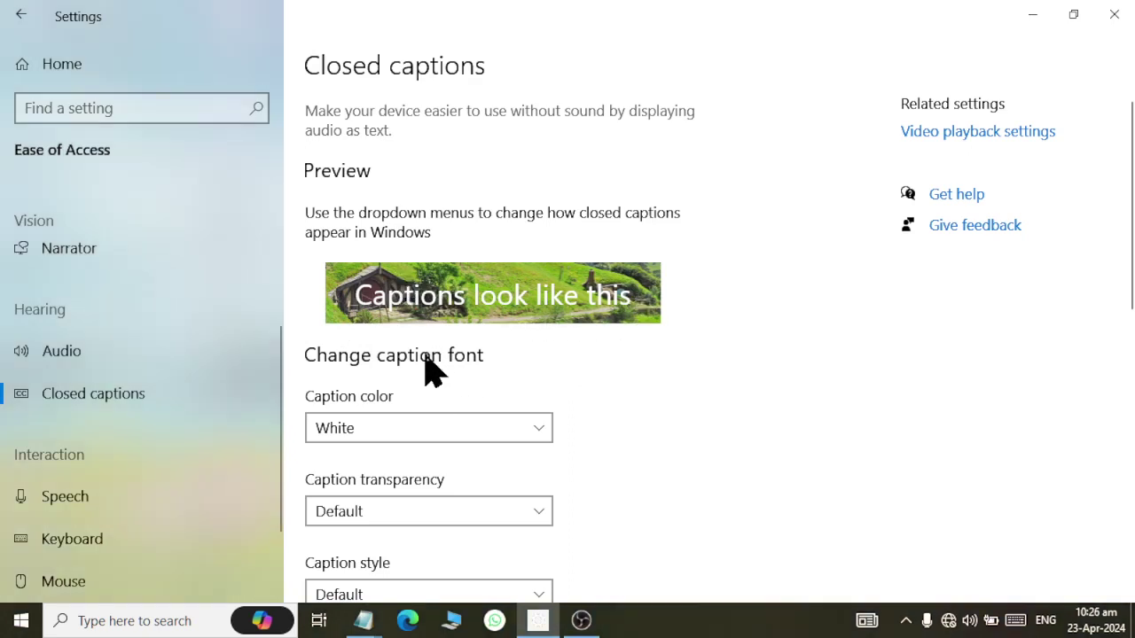
{"action": "left_click", "coordinate": [465, 426]}
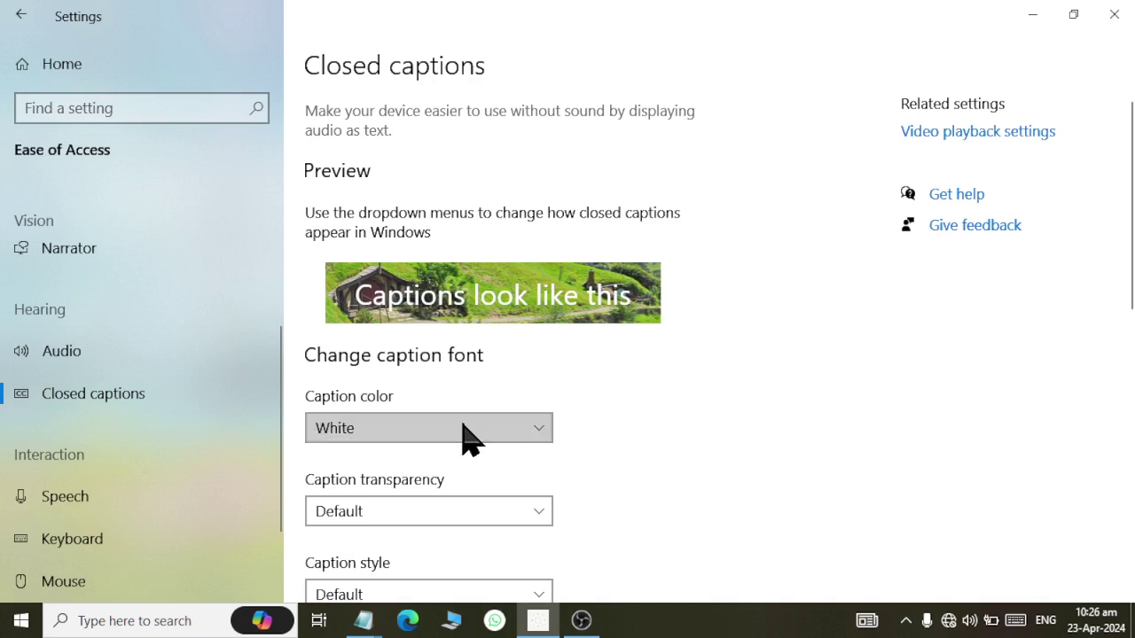
{"action": "left_click", "coordinate": [433, 461]}
{"action": "left_click", "coordinate": [453, 424]}
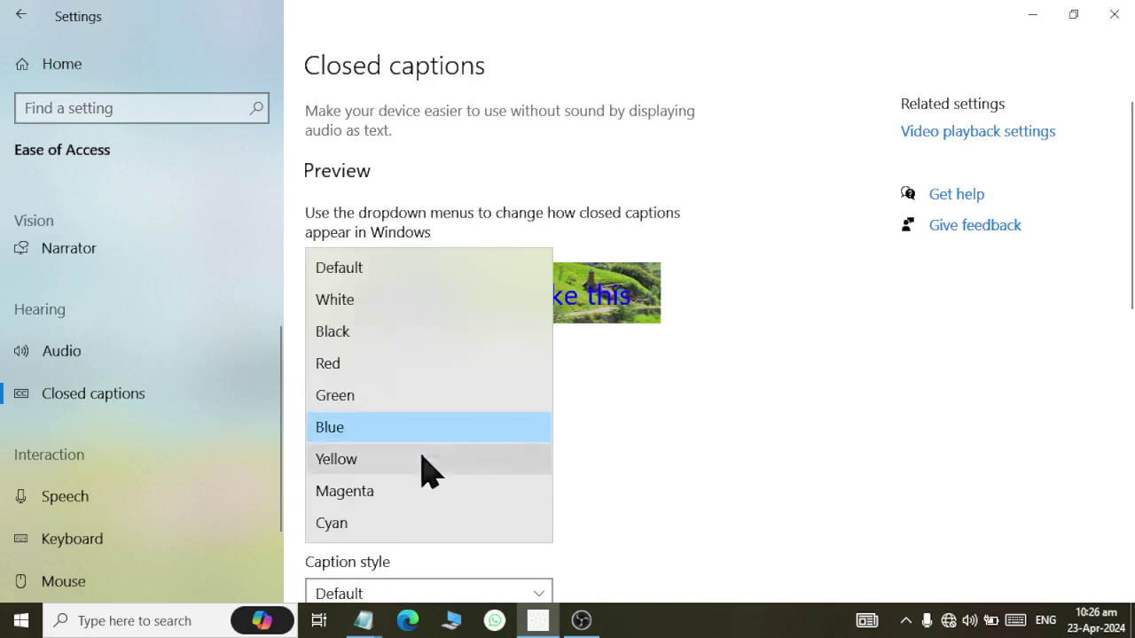
{"action": "left_click", "coordinate": [381, 524]}
{"action": "left_click", "coordinate": [440, 428]}
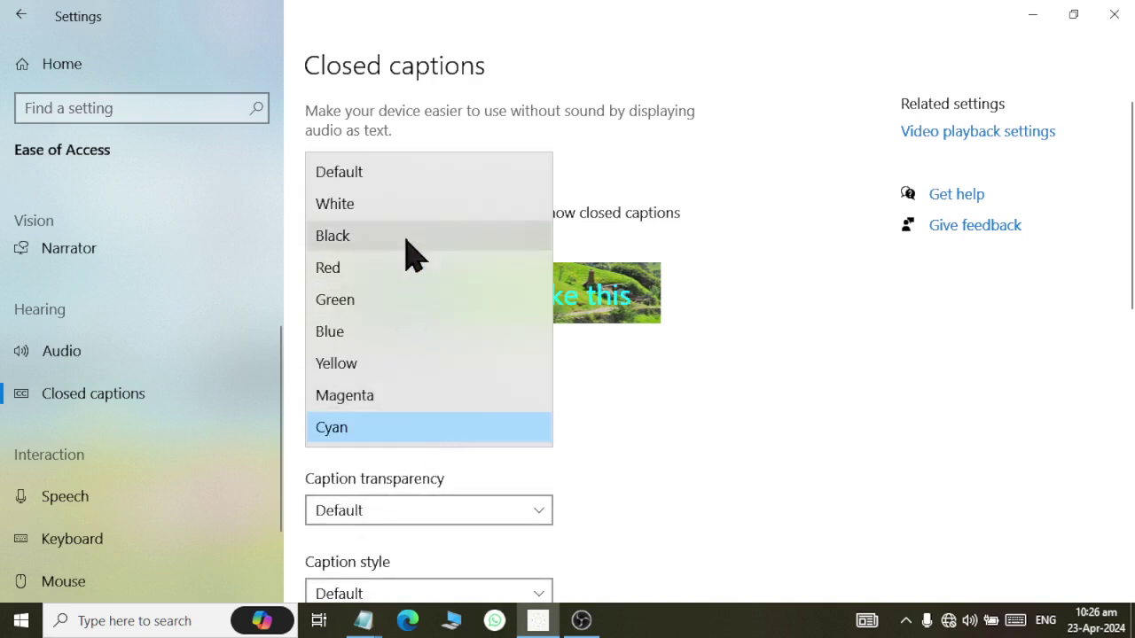
{"action": "left_click", "coordinate": [412, 177]}
- Try the Translucent and Transparent caption transparency options, and set the transparency back to Default
{"action": "left_click", "coordinate": [411, 522]}
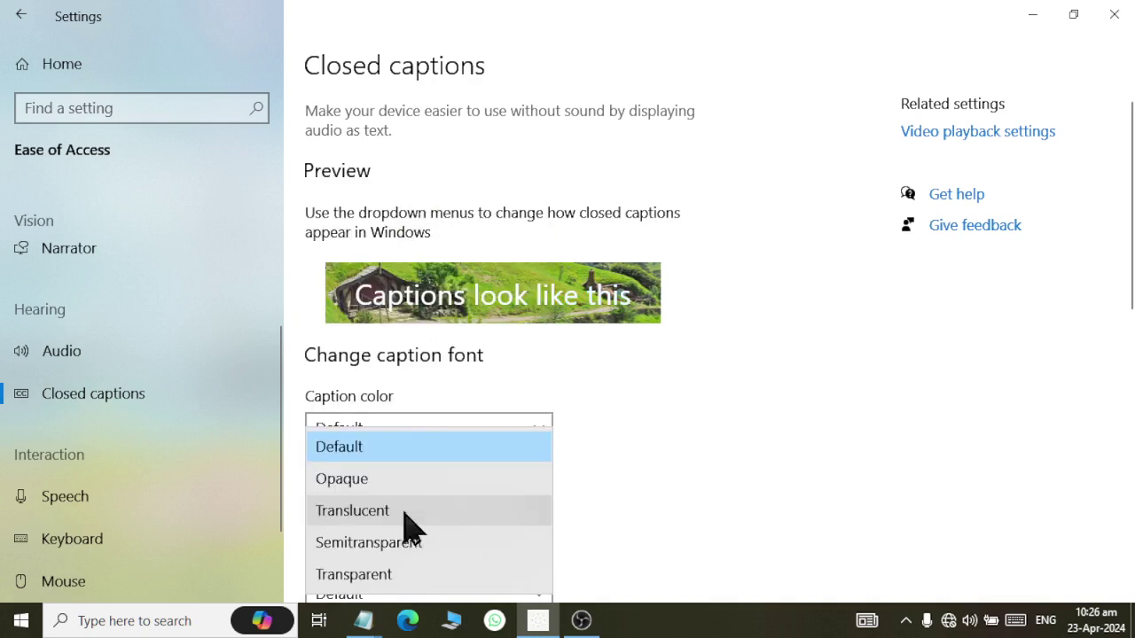
{"action": "left_click", "coordinate": [406, 518]}
{"action": "left_click", "coordinate": [414, 511]}
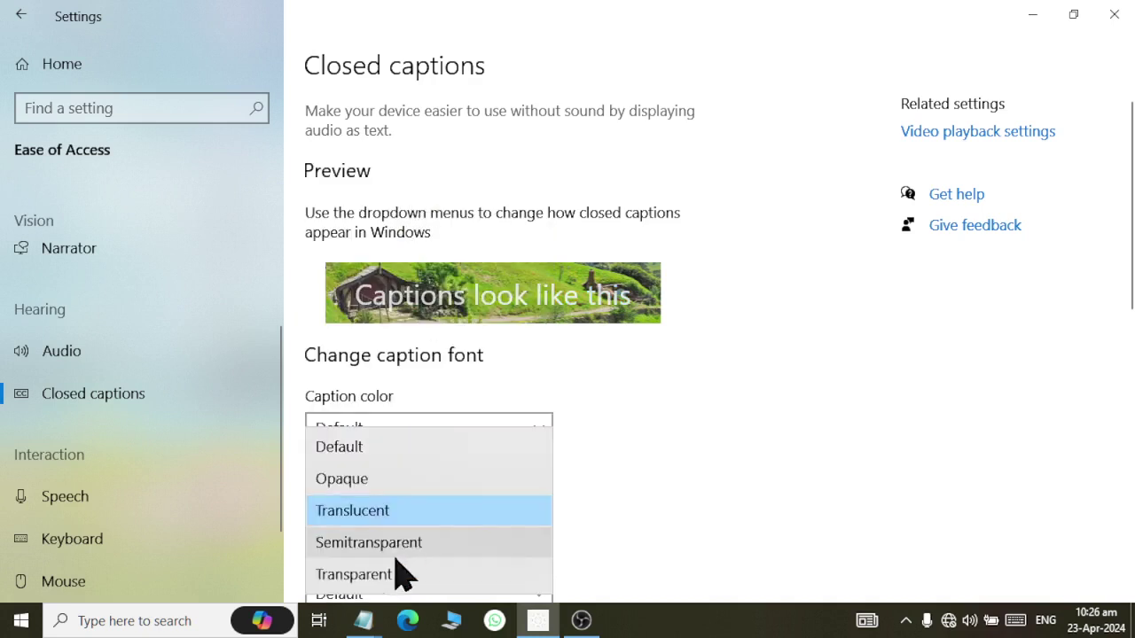
{"action": "left_click", "coordinate": [395, 569]}
{"action": "left_click", "coordinate": [423, 519]}
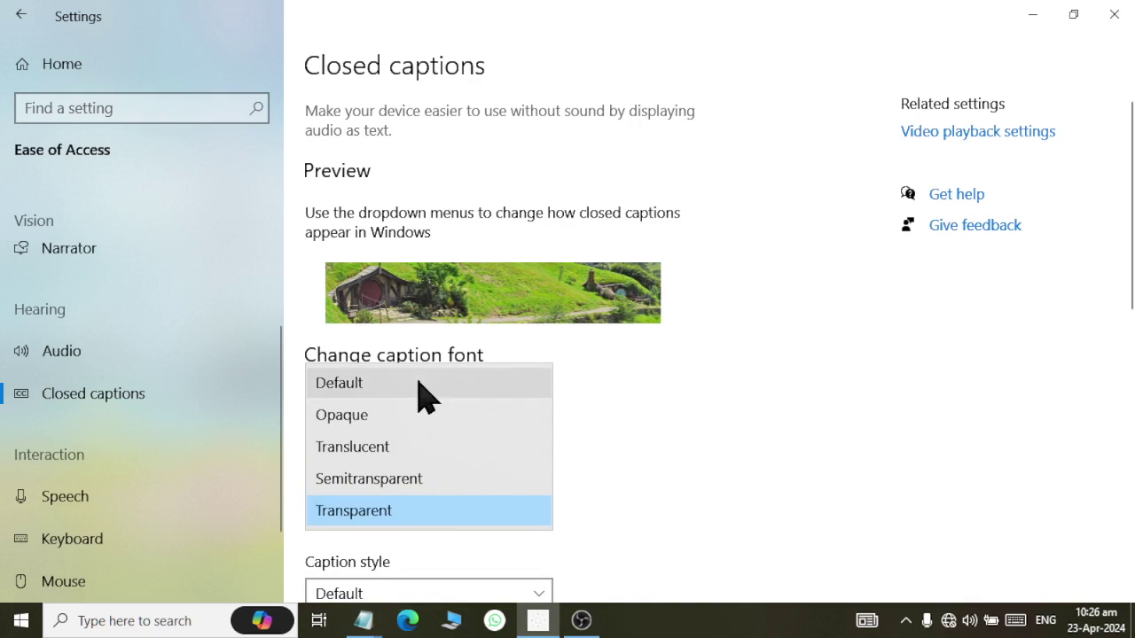
{"action": "left_click", "coordinate": [423, 396]}
- Try the Proportional sans serif caption style and set the style back to Default
{"action": "scroll", "coordinate": [586, 476], "scroll_direction": "down", "scroll_amount": 2}
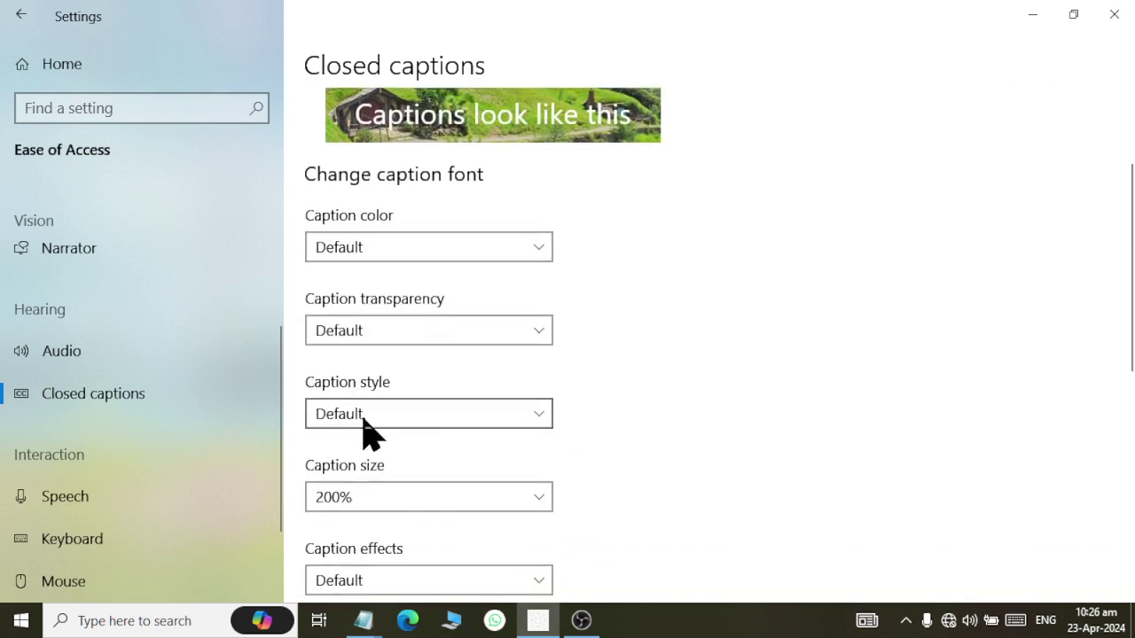
{"action": "left_click", "coordinate": [365, 417]}
{"action": "left_click", "coordinate": [372, 476]}
{"action": "left_click", "coordinate": [396, 417]}
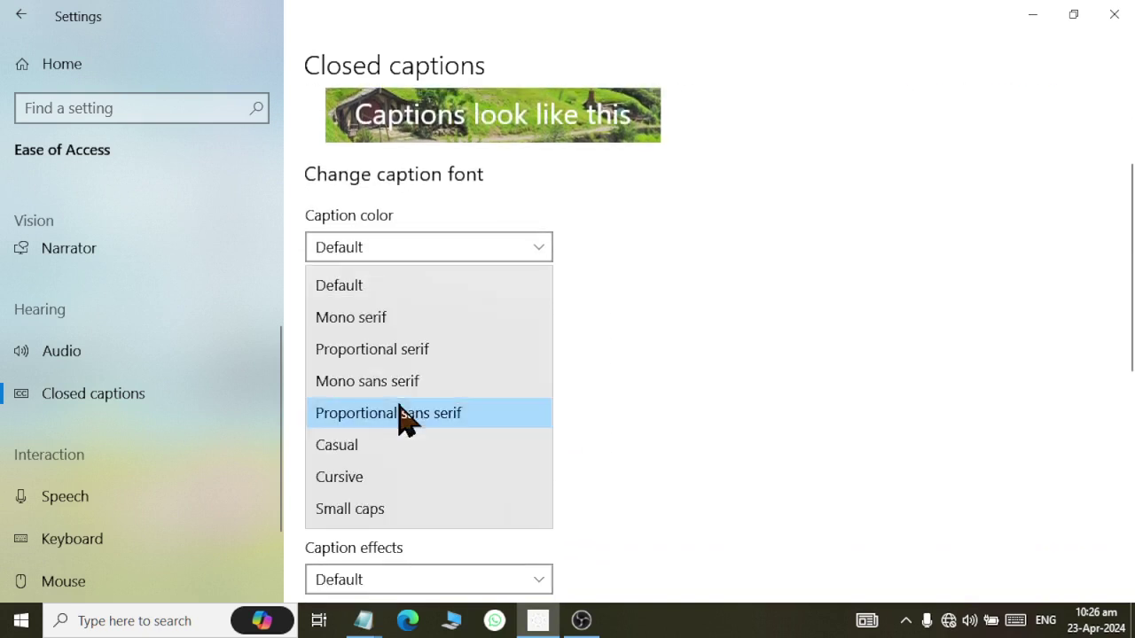
{"action": "left_click", "coordinate": [390, 289]}
- Try the Default caption size and set the size back to 200%
{"action": "left_click", "coordinate": [393, 500]}
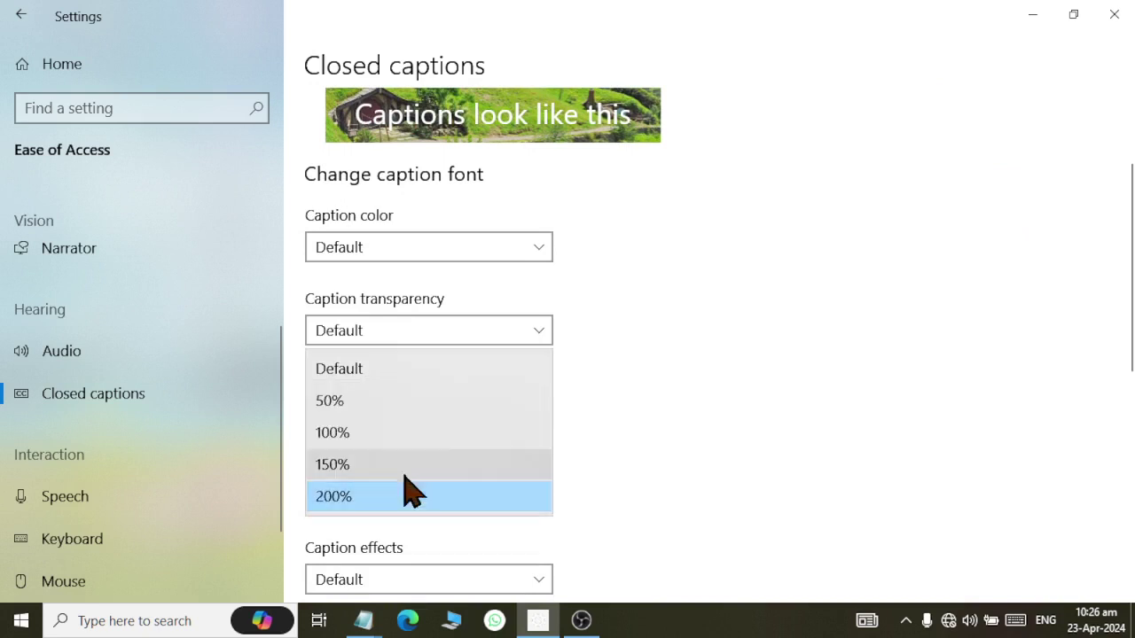
{"action": "left_click", "coordinate": [424, 386]}
{"action": "left_click", "coordinate": [400, 500]}
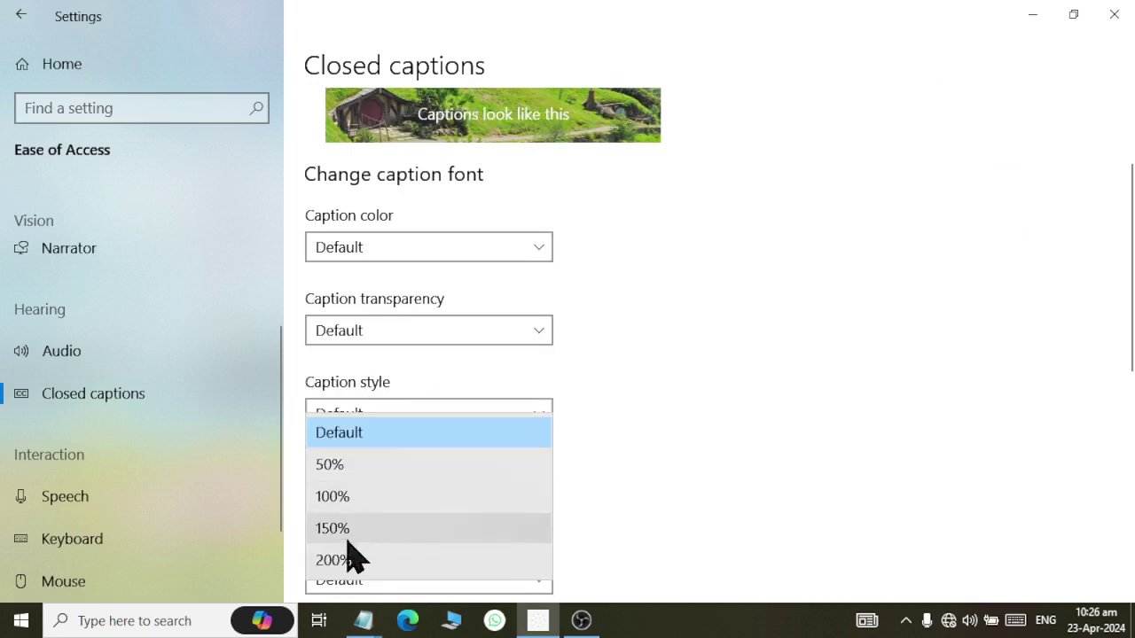
{"action": "left_click", "coordinate": [348, 564]}
- Look over the caption background and window dimming options, and open and read through the Speech settings
{"action": "scroll", "coordinate": [727, 527], "scroll_direction": "down", "scroll_amount": 5}
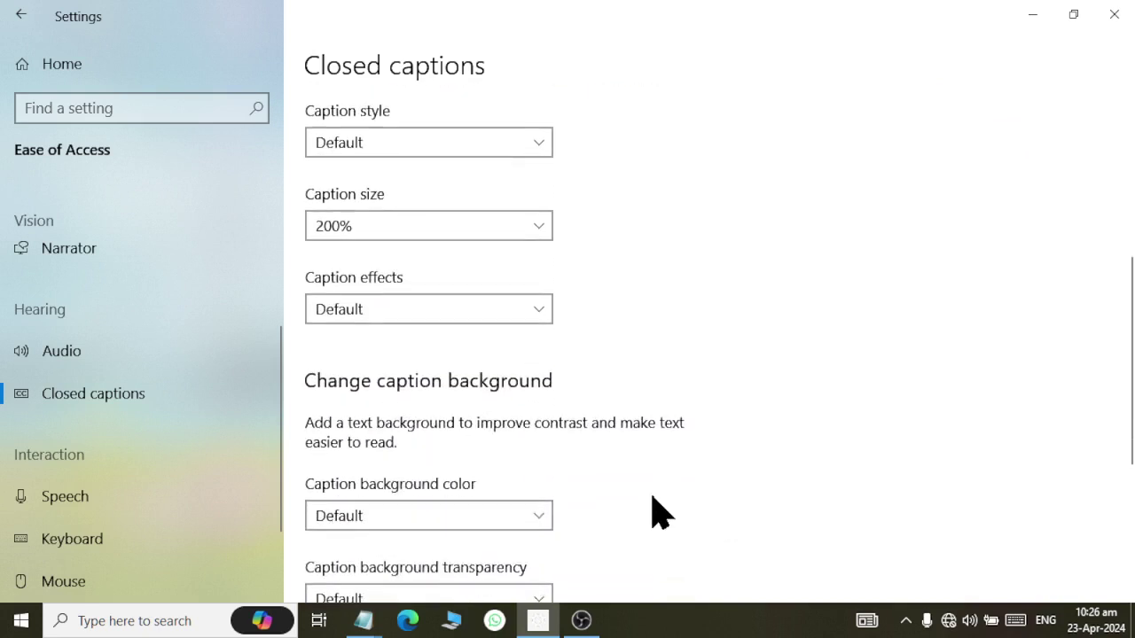
{"action": "scroll", "coordinate": [627, 507], "scroll_direction": "down", "scroll_amount": 3}
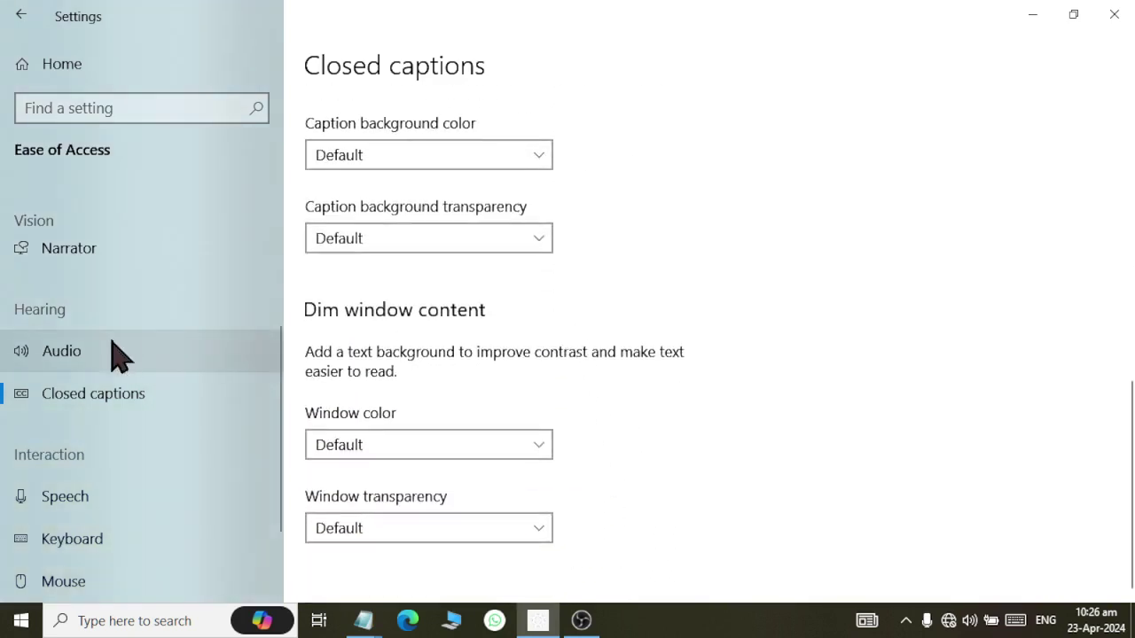
{"action": "scroll", "coordinate": [130, 457], "scroll_direction": "down", "scroll_amount": 2}
{"action": "left_click", "coordinate": [89, 381]}
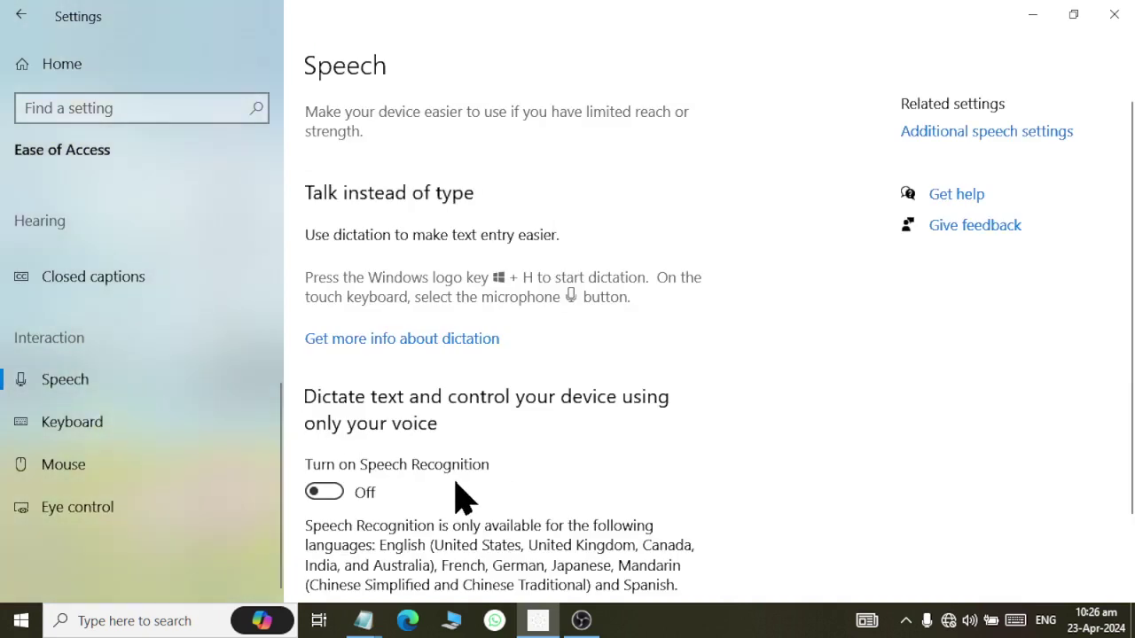
{"action": "scroll", "coordinate": [585, 310], "scroll_direction": "down", "scroll_amount": 2}
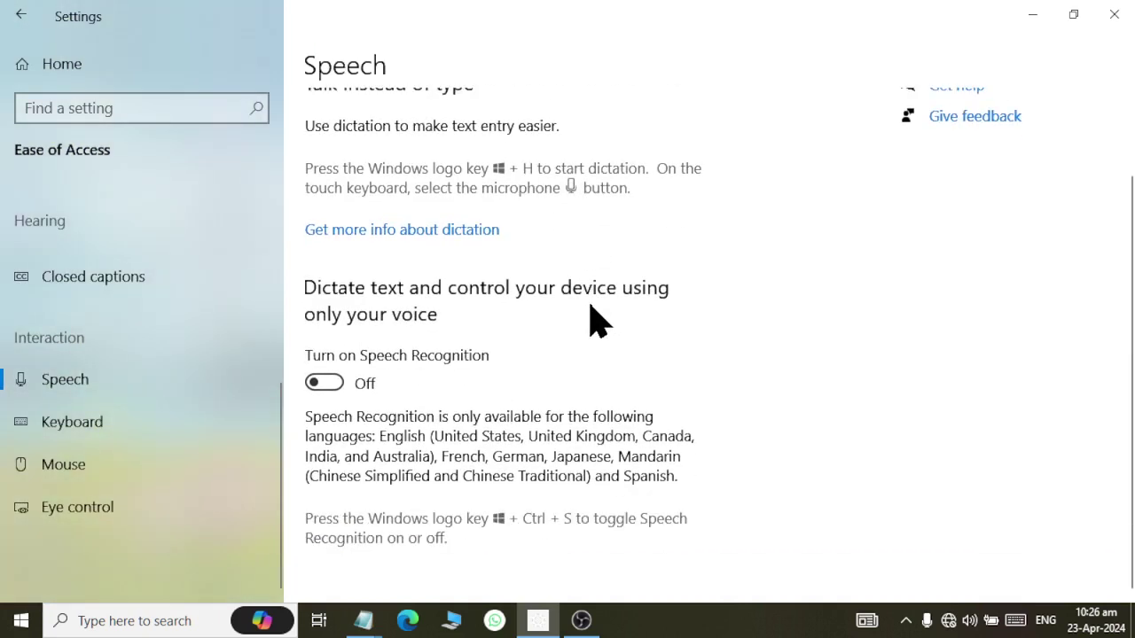
{"action": "scroll", "coordinate": [592, 341], "scroll_direction": "up", "scroll_amount": 2}
{"action": "scroll", "coordinate": [589, 364], "scroll_direction": "down", "scroll_amount": 2}
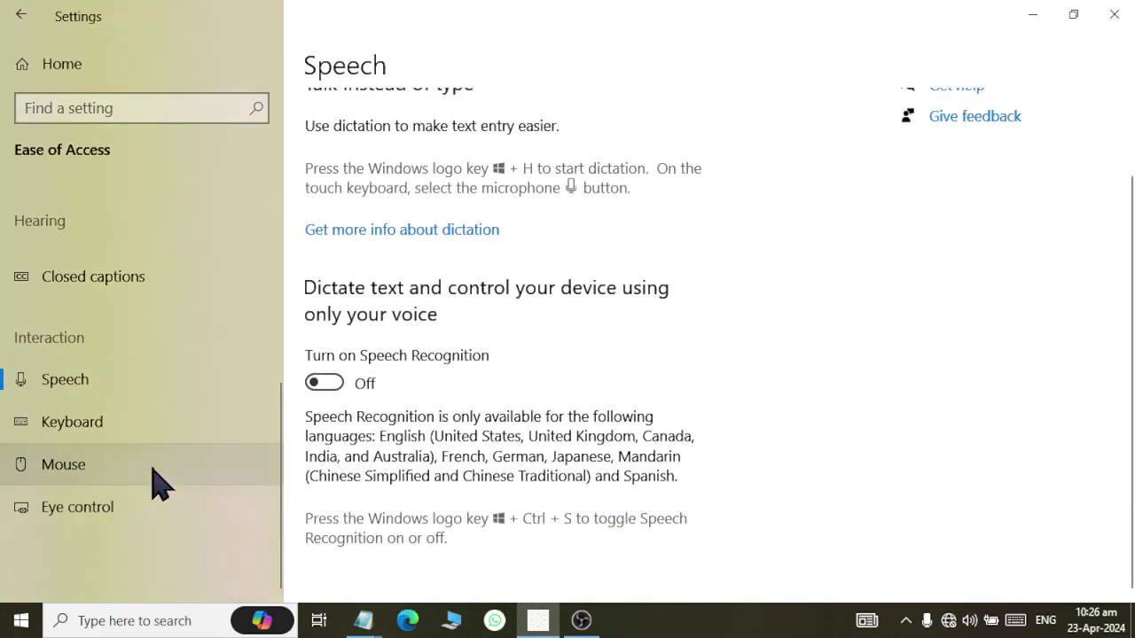
- Open the Keyboard accessibility settings and turn on the On-Screen Keyboard
{"action": "left_click", "coordinate": [145, 439]}
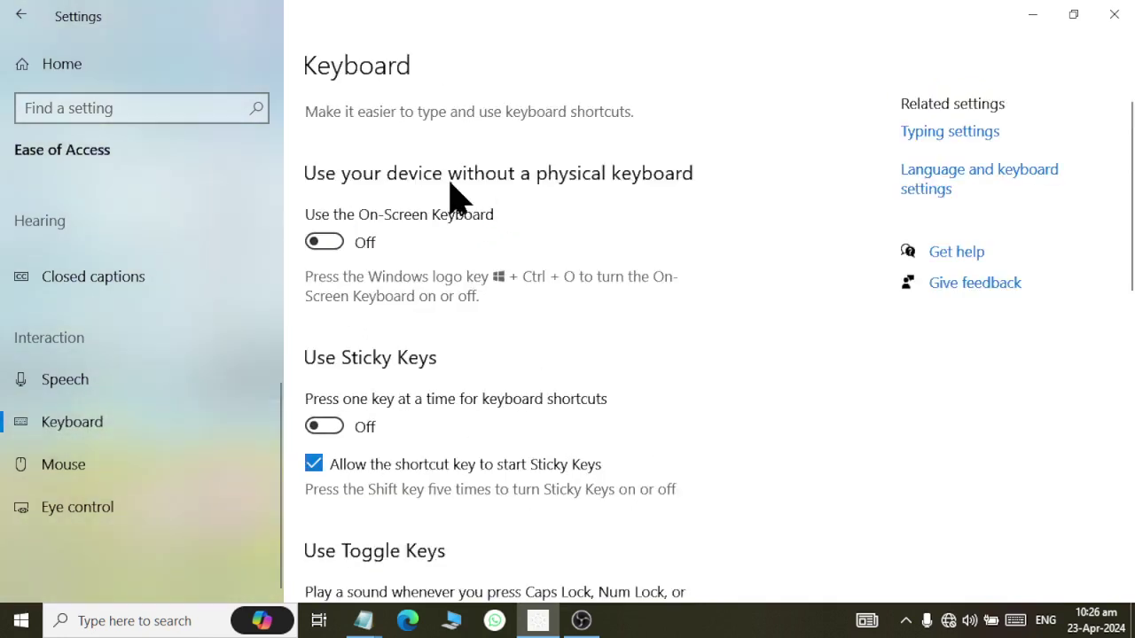
{"action": "left_click", "coordinate": [335, 247]}
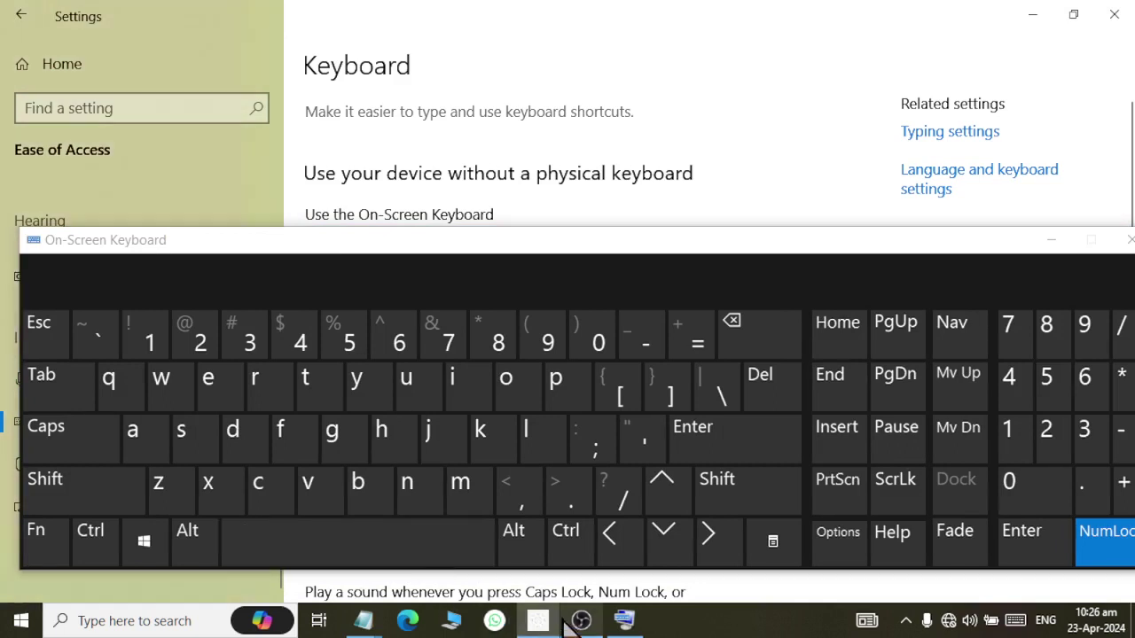
- Find and open Notepad using the On-Screen Keyboard, and move the keyboard clear of Notepad's text area
{"action": "left_click", "coordinate": [9, 629]}
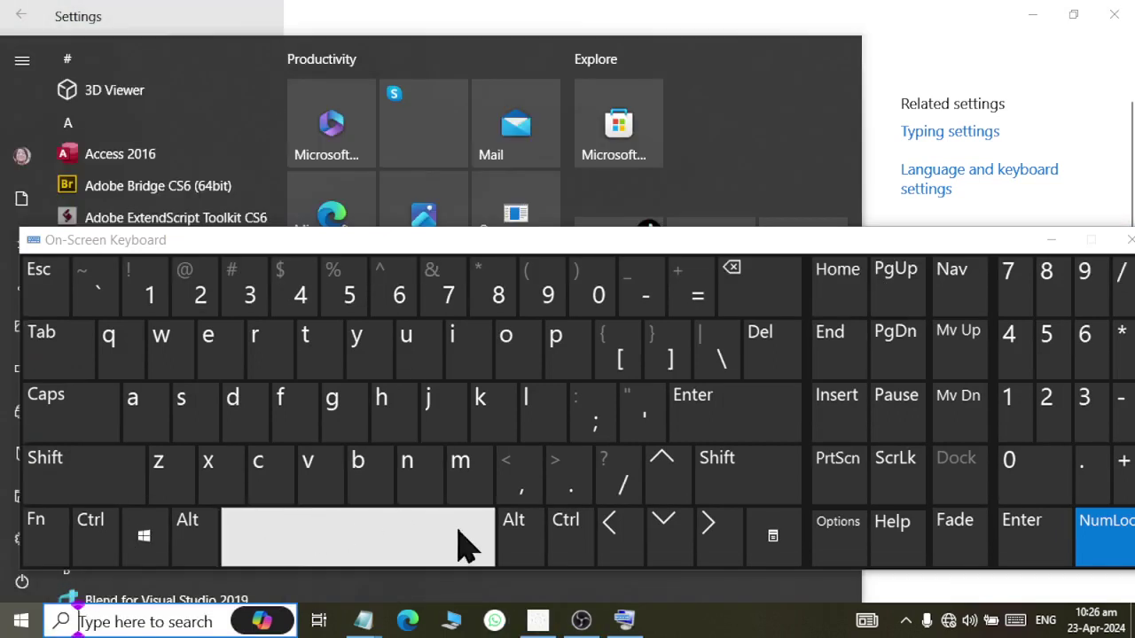
{"action": "left_click", "coordinate": [432, 498]}
{"action": "left_click", "coordinate": [508, 381]}
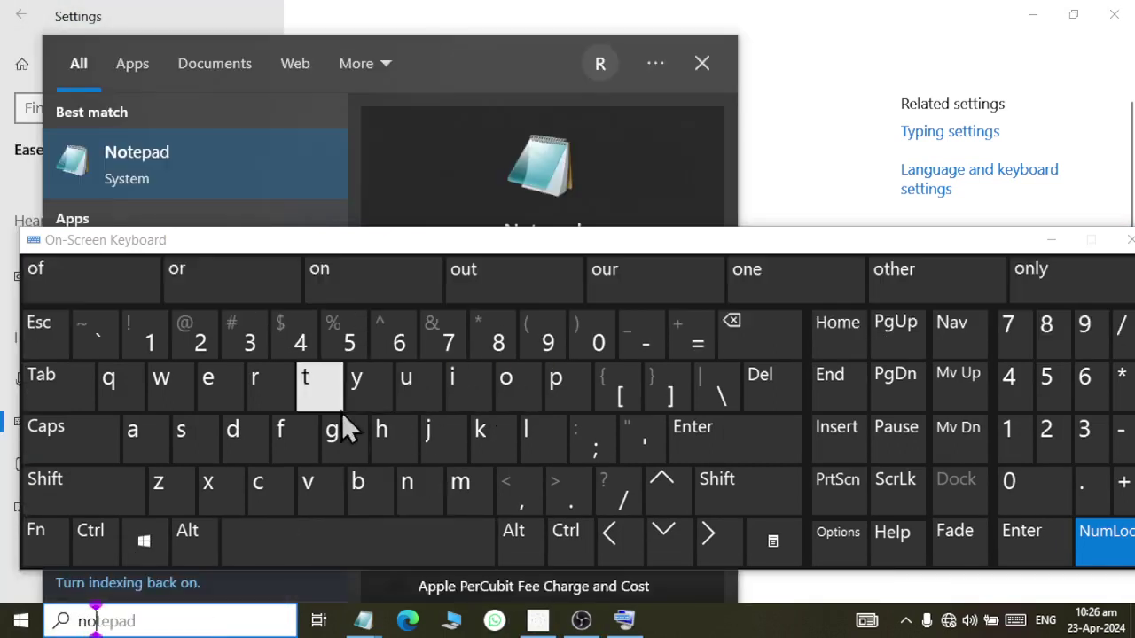
{"action": "left_click", "coordinate": [307, 380]}
{"action": "left_click", "coordinate": [203, 167]}
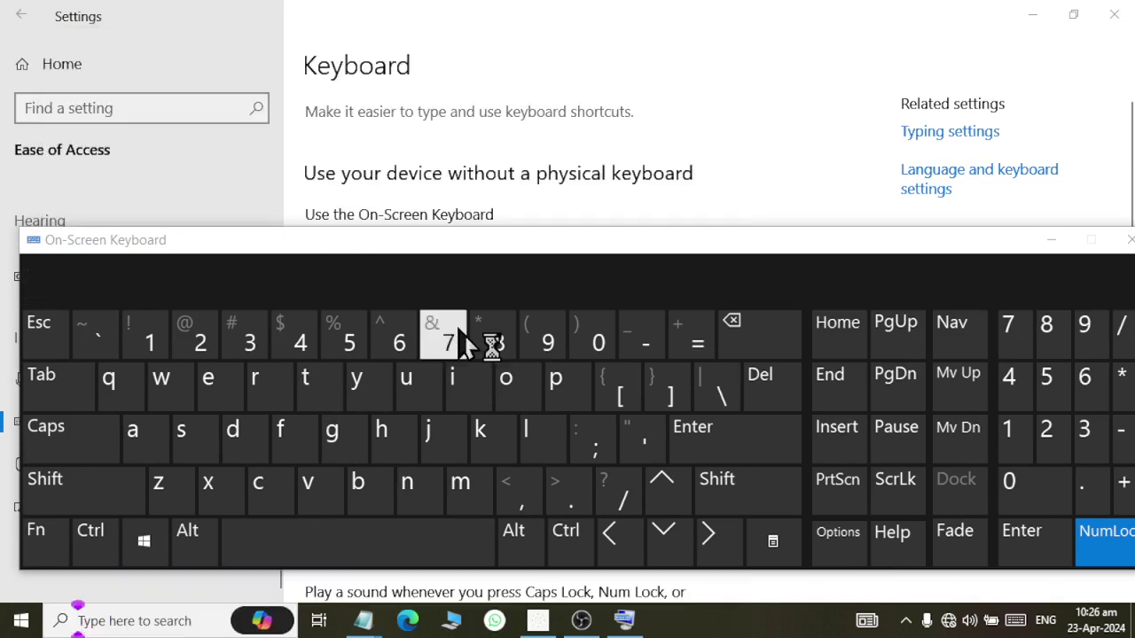
{"action": "left_click_drag", "start_coordinate": [692, 259], "coordinate": [706, 315]}
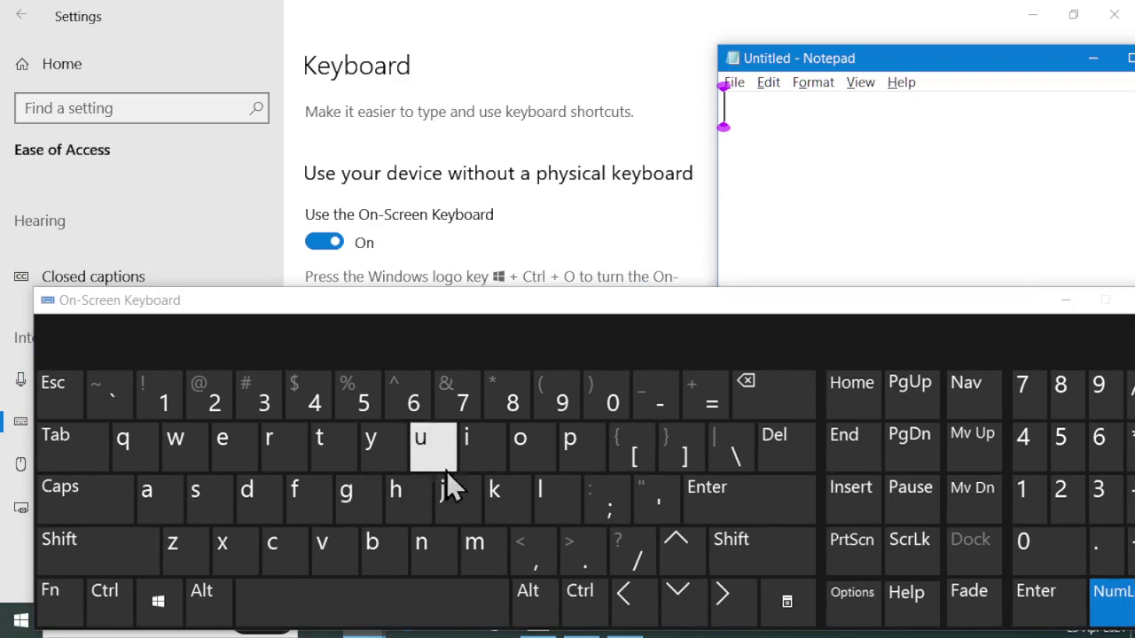
- Enter a first name in the blank Notepad note with the On-Screen Keyboard, and turn the On-Screen Keyboard off
{"action": "left_click", "coordinate": [299, 466]}
{"action": "left_click", "coordinate": [181, 503]}
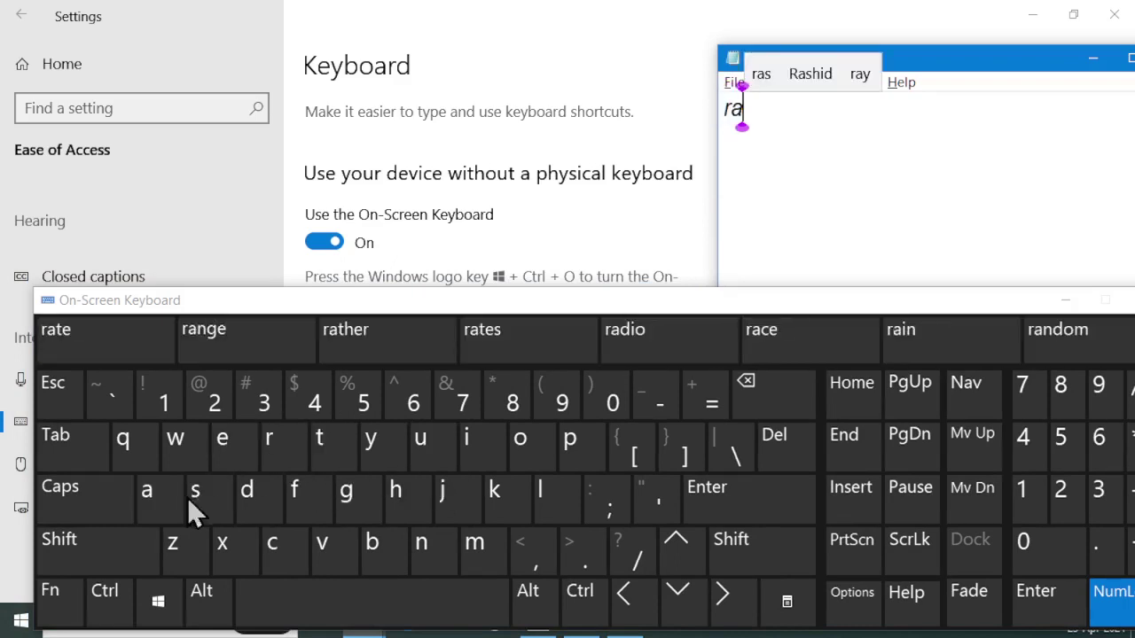
{"action": "left_click", "coordinate": [197, 498]}
{"action": "left_click", "coordinate": [395, 513]}
{"action": "left_click", "coordinate": [488, 451]}
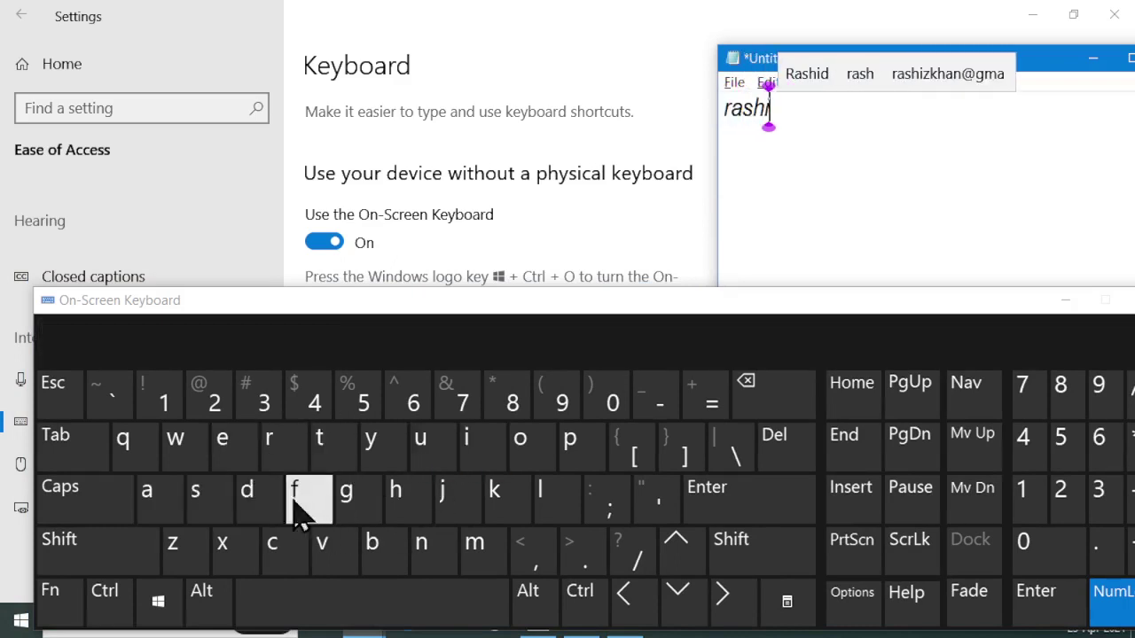
{"action": "left_click", "coordinate": [255, 501]}
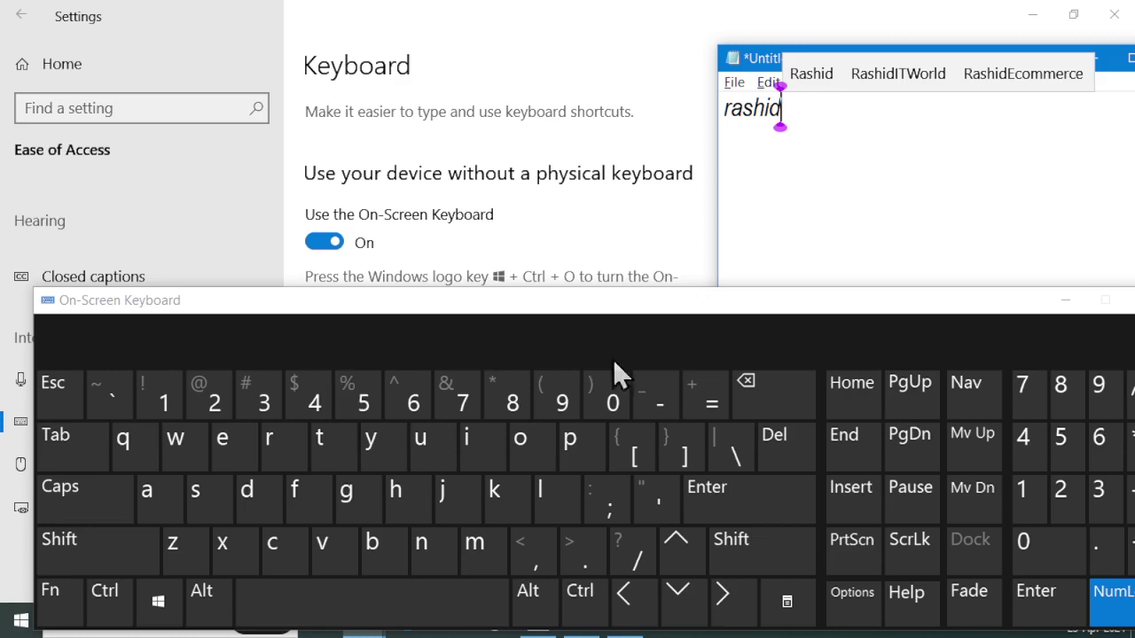
{"action": "key", "text": "ctrl+super+o"}
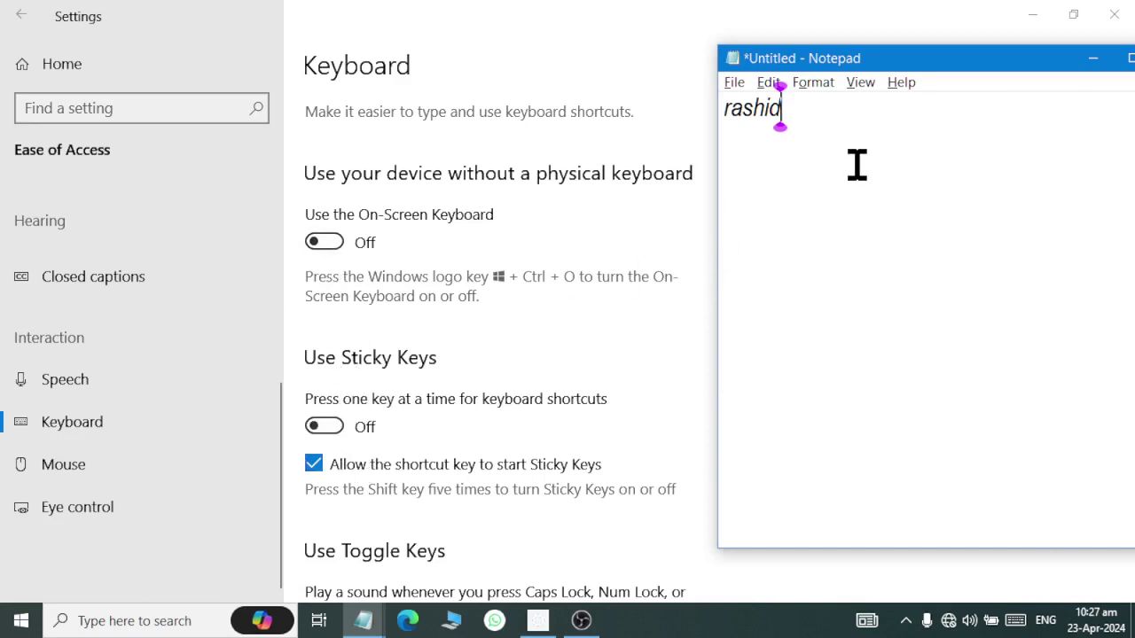
- Add blank lines below the name in Notepad, and open and cancel the Save As dialog
{"action": "key", "text": "Return"}
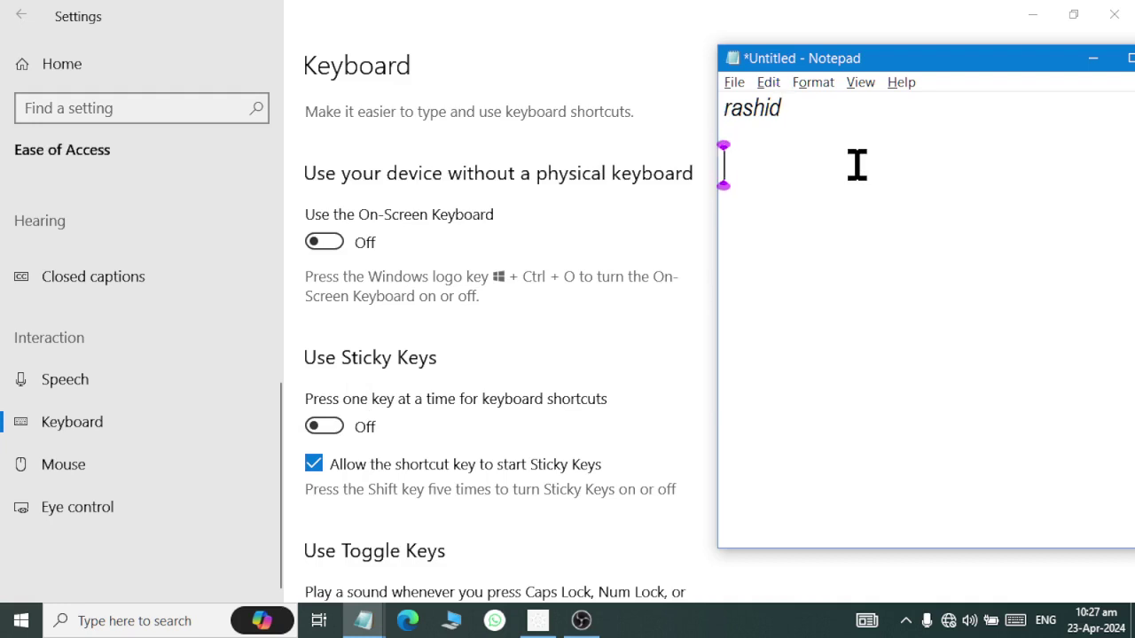
{"action": "key", "text": "ctrl+s"}
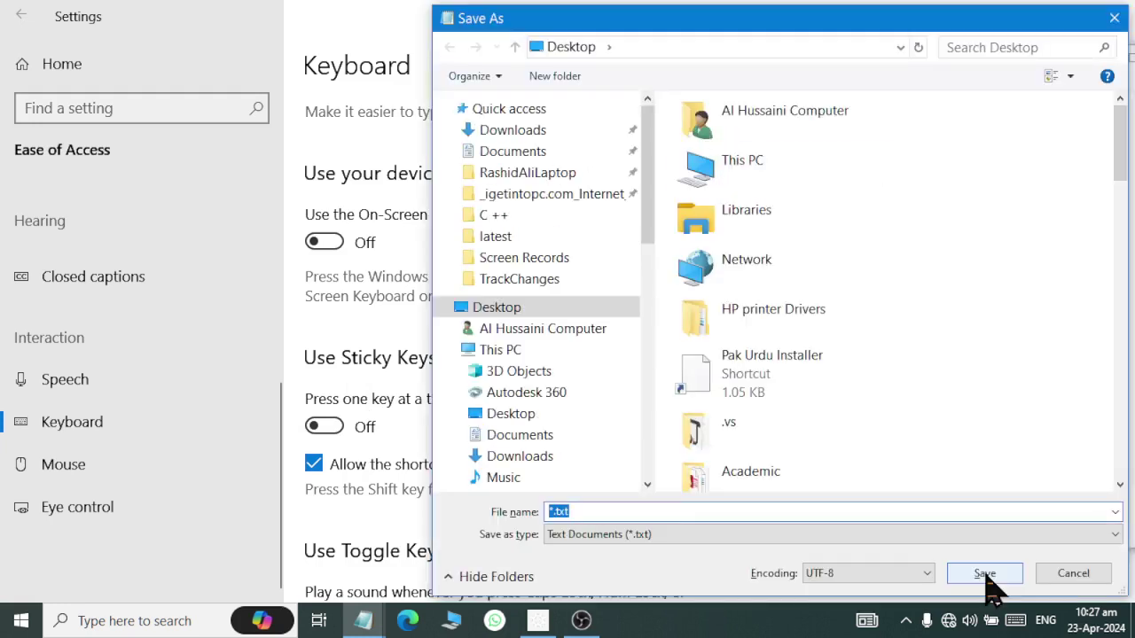
{"action": "left_click", "coordinate": [1070, 578]}
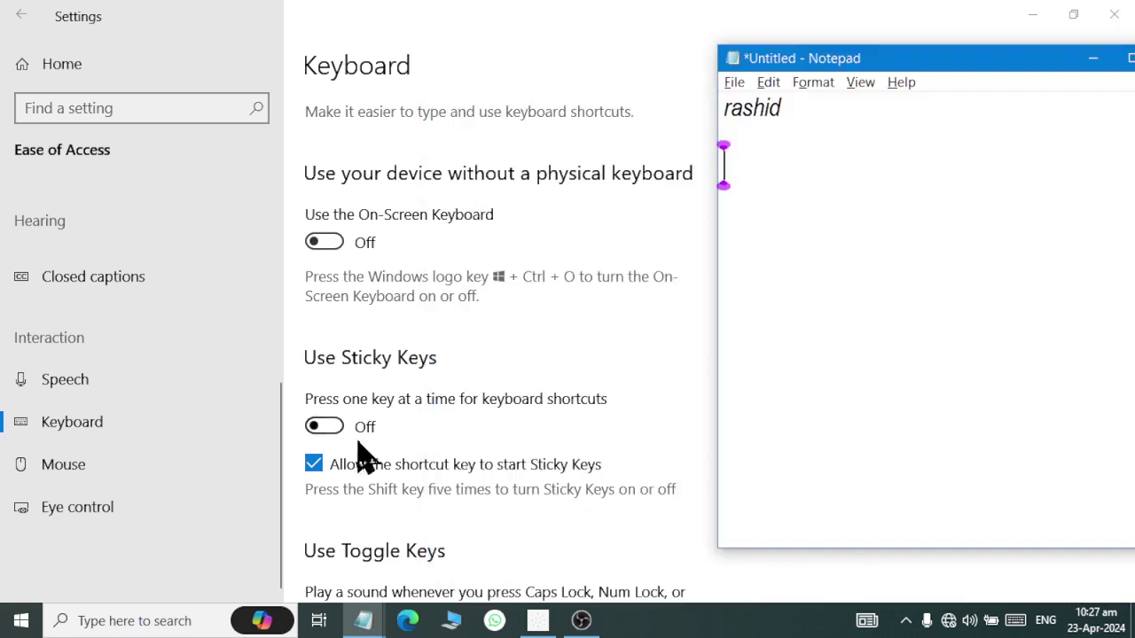
- Turn on Sticky Keys and test it by opening and cancelling the Save As dialog of the other Notepad note
{"action": "left_click", "coordinate": [341, 440]}
{"action": "left_click", "coordinate": [335, 426]}
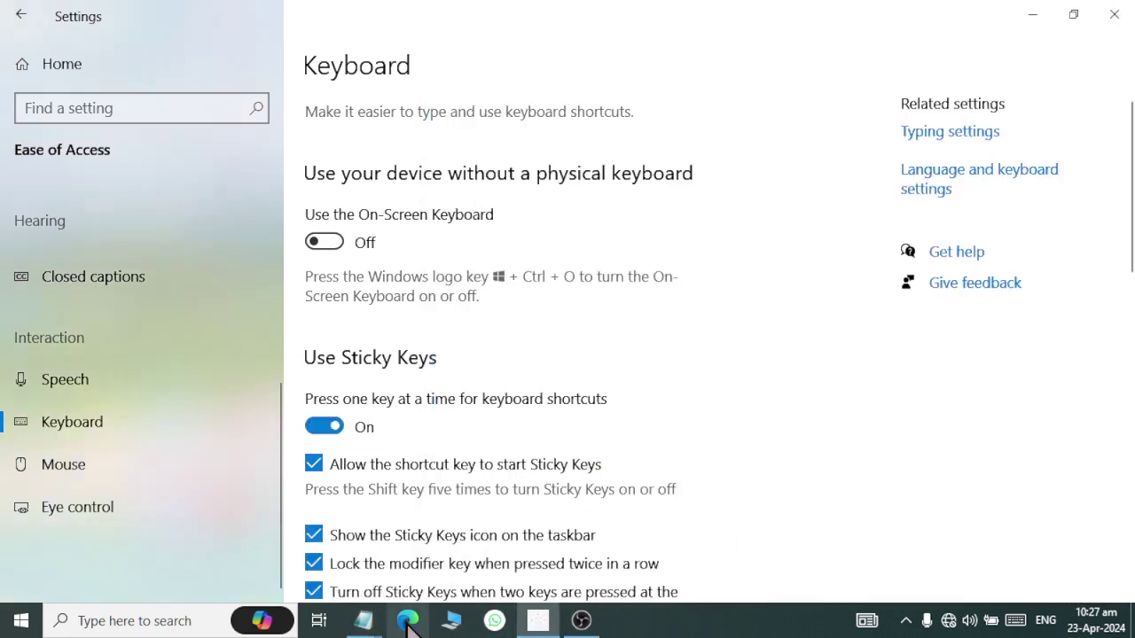
{"action": "mouse_move", "coordinate": [363, 626]}
{"action": "left_click", "coordinate": [319, 544]}
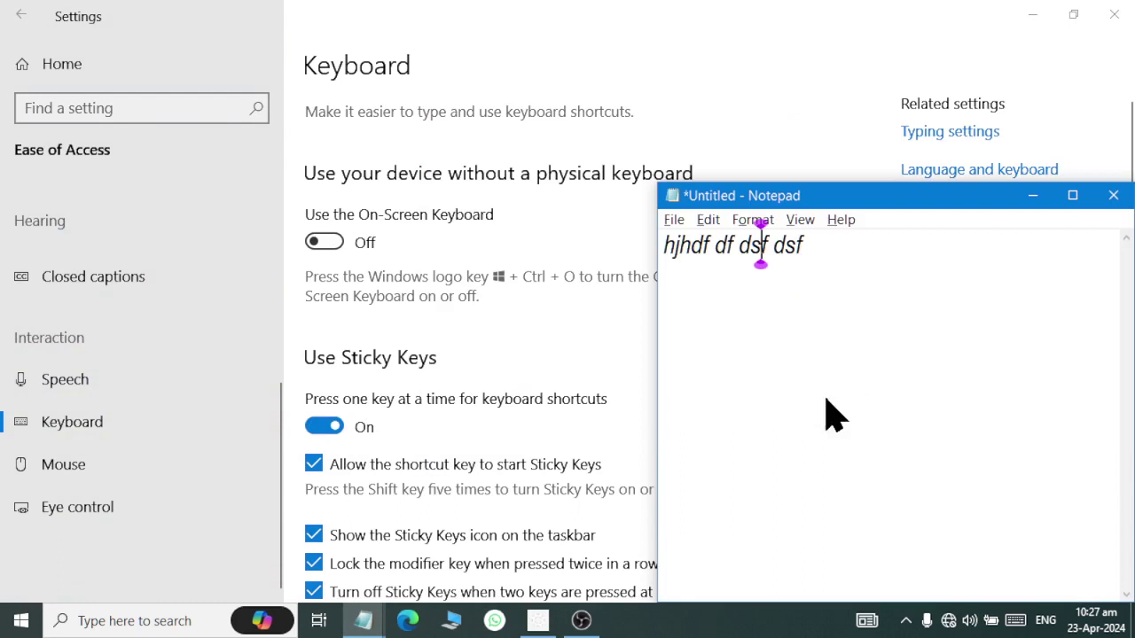
{"action": "key", "text": "ctrl+s"}
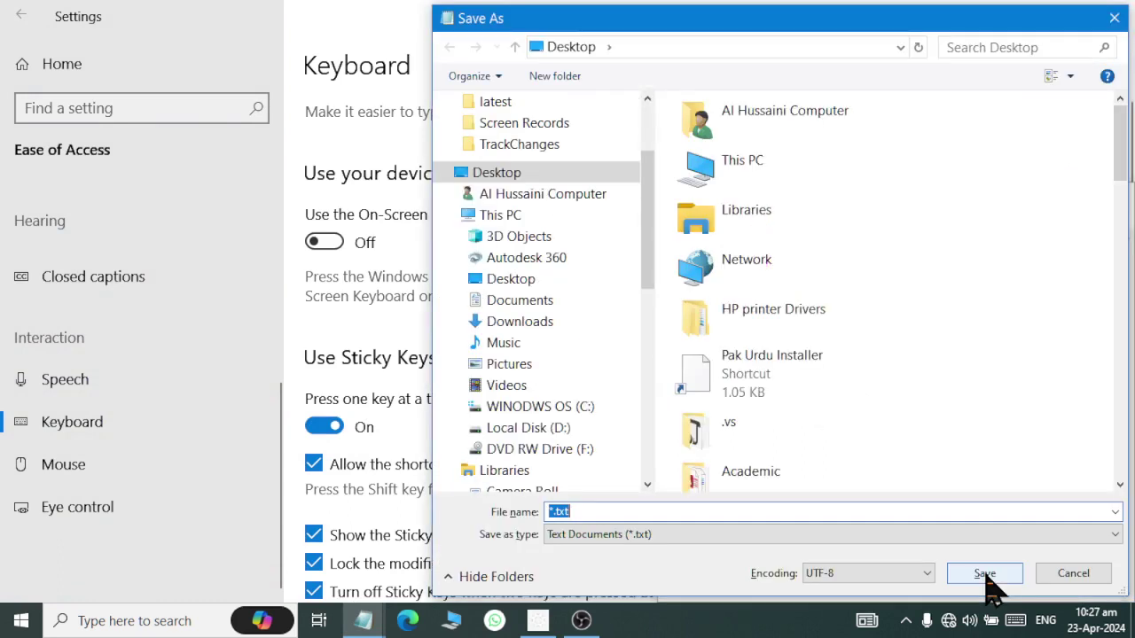
{"action": "key", "text": "Escape"}
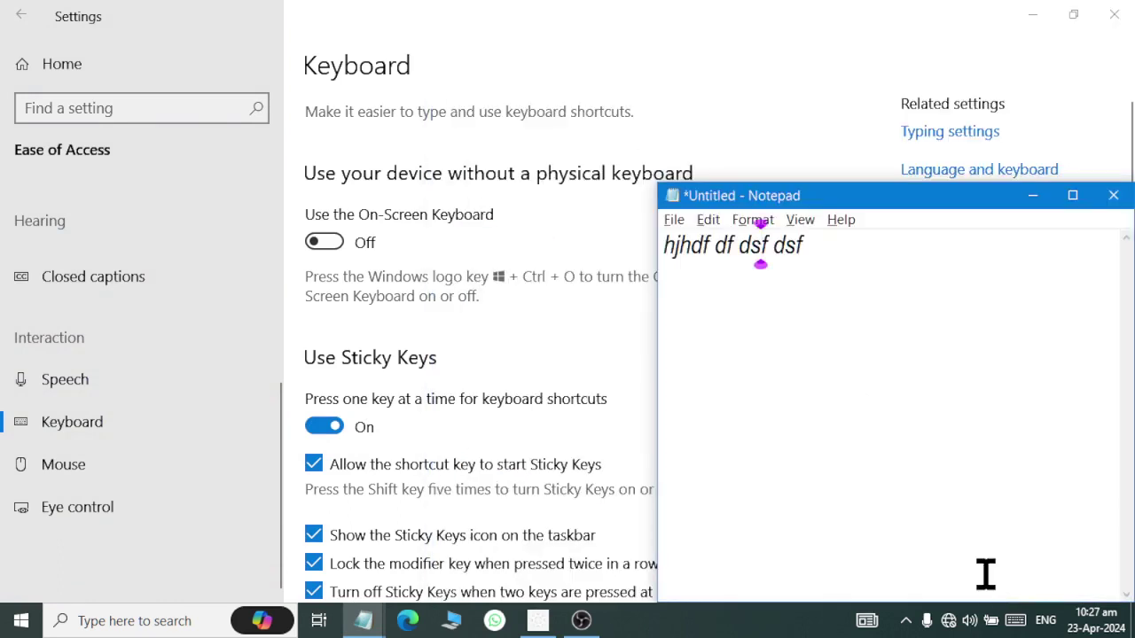
- Try closing the Notepad note with Sticky Keys on, cancel the save prompt, and switch to Settings and back
{"action": "key", "text": "alt+F4"}
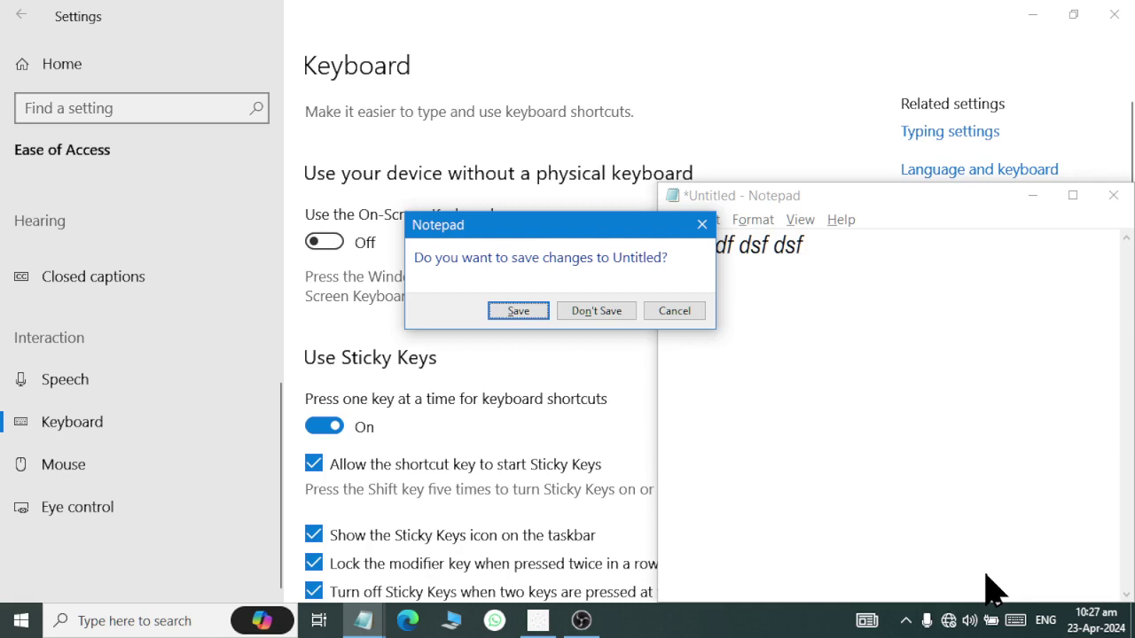
{"action": "key", "text": "Escape"}
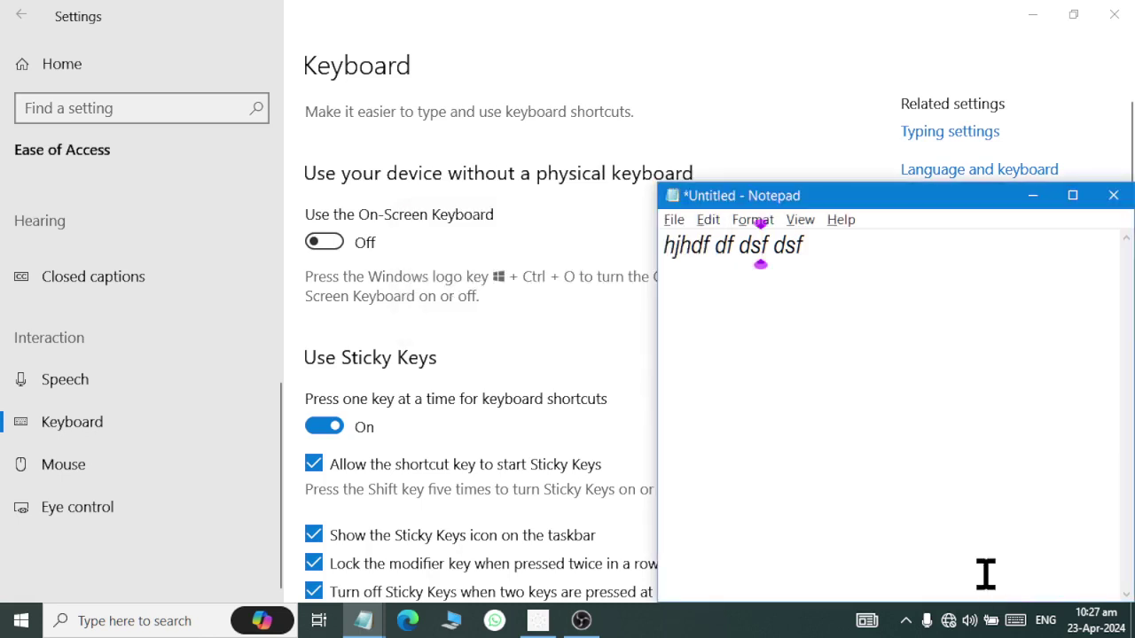
{"action": "key", "text": "alt+Tab"}
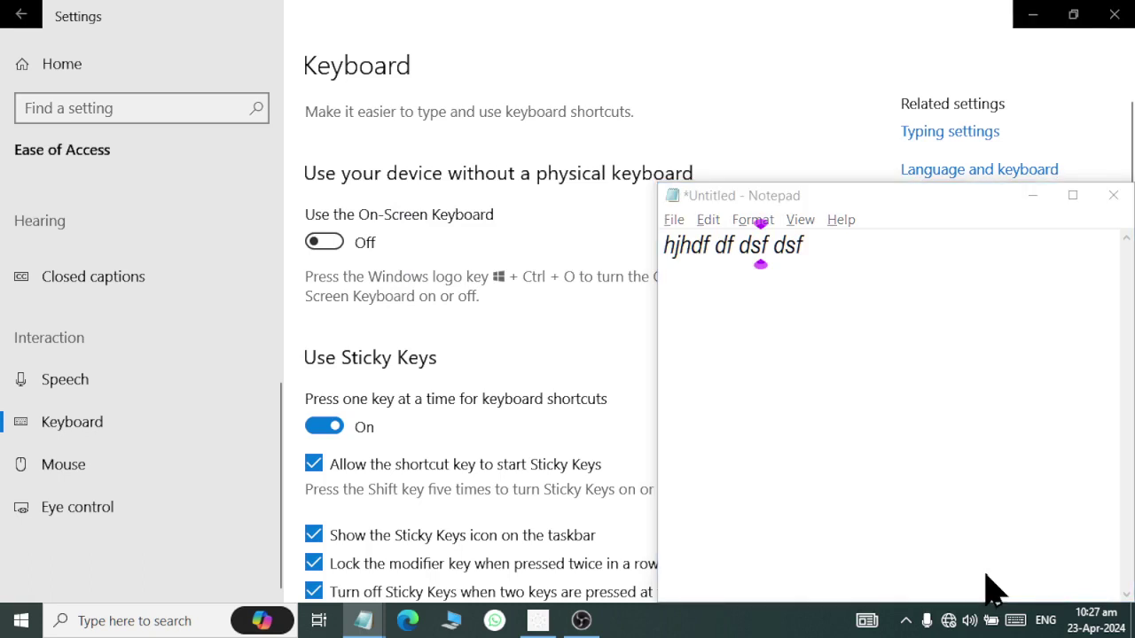
{"action": "key", "text": "alt+Tab"}
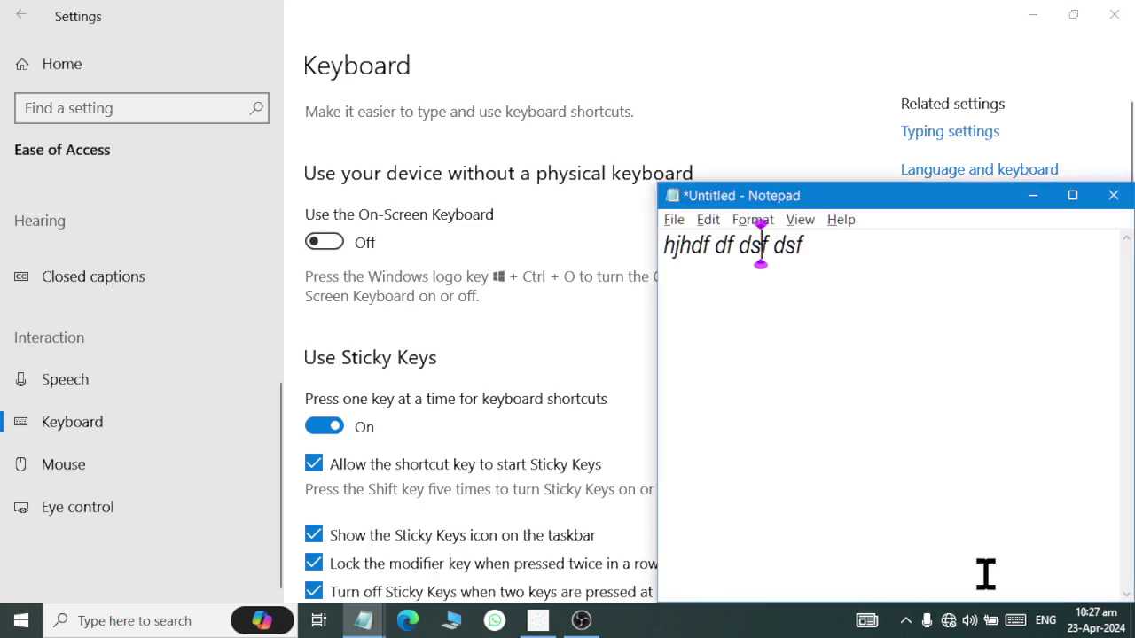
- Open and close Task Manager with Sticky Keys on, and repeat it with Sticky Keys turned off
{"action": "key", "text": "ctrl+shift+Escape"}
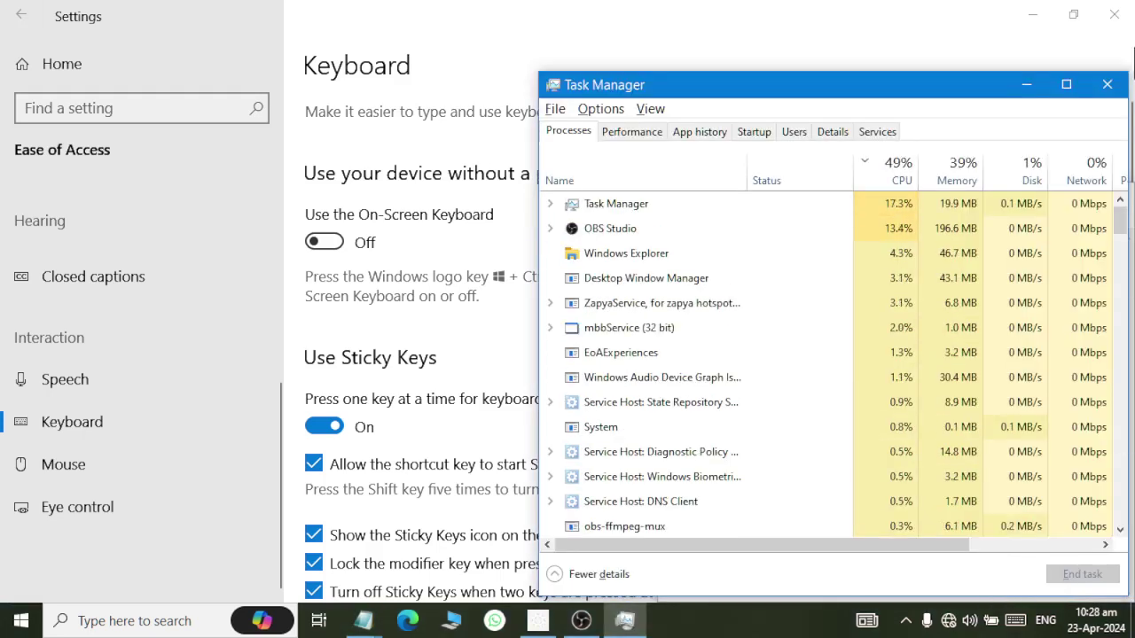
{"action": "left_click", "coordinate": [1105, 84]}
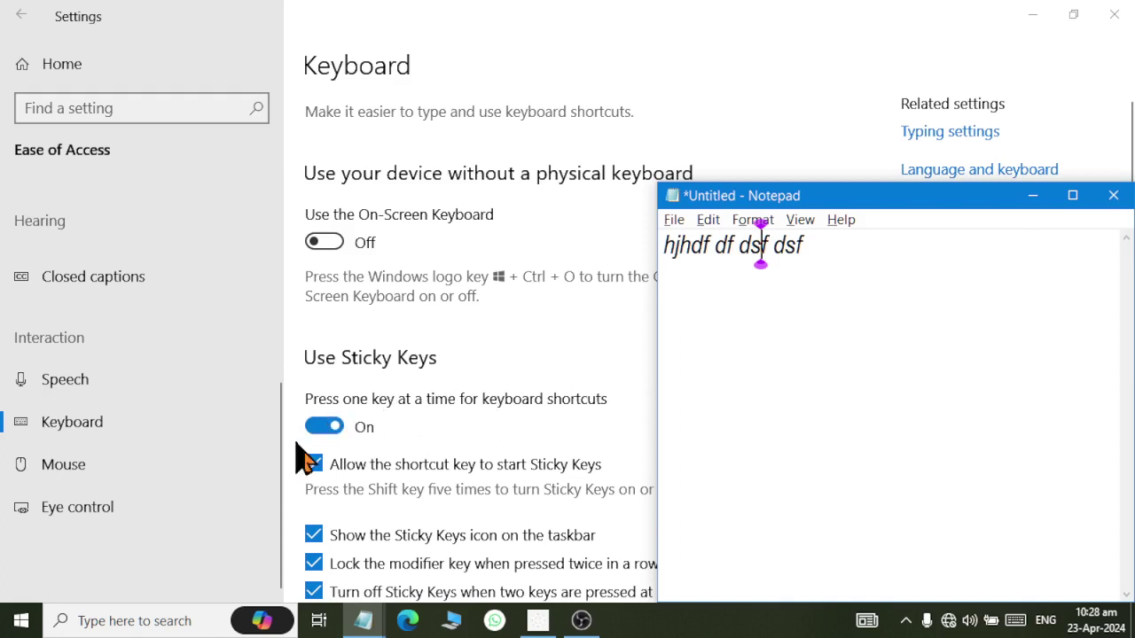
{"action": "left_click", "coordinate": [324, 428]}
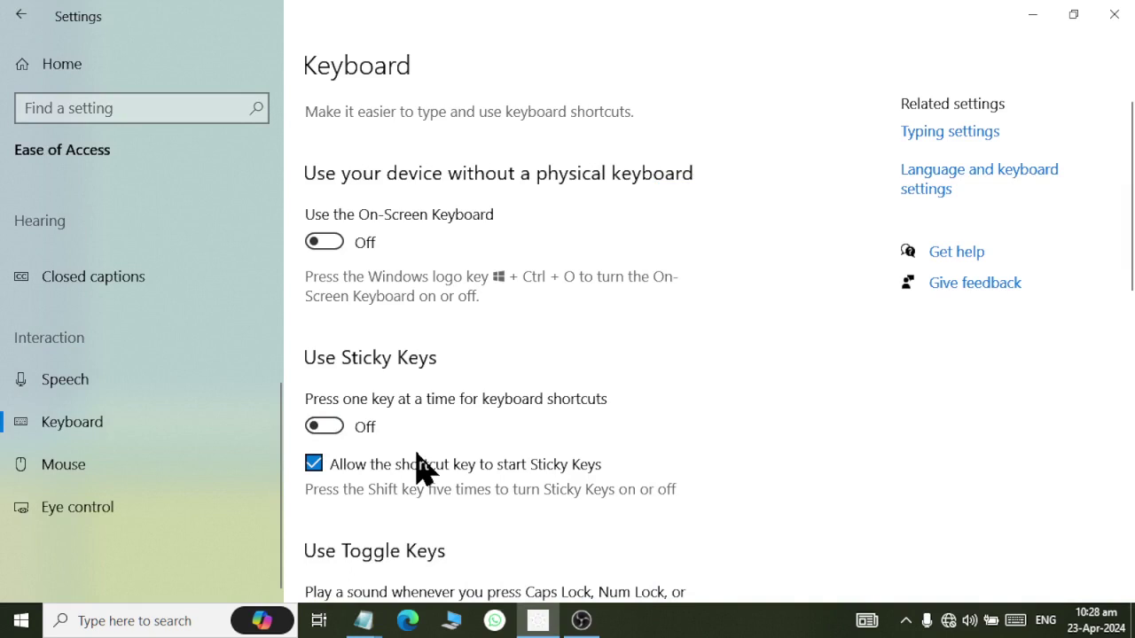
{"action": "key", "text": "ctrl+shift+Escape"}
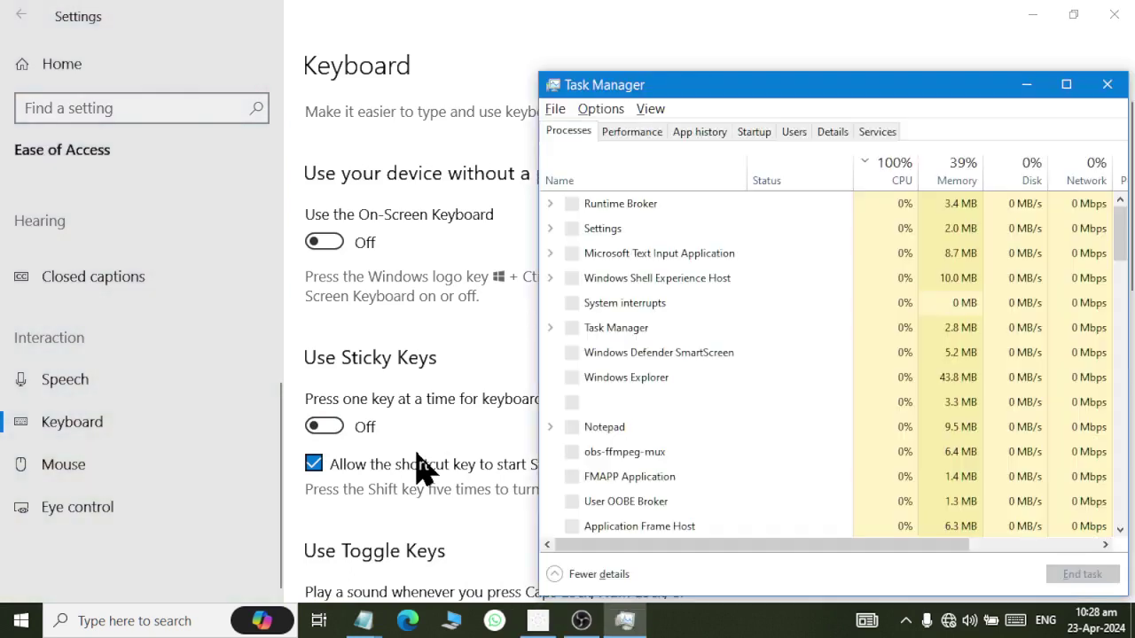
{"action": "key", "text": "alt+F4"}
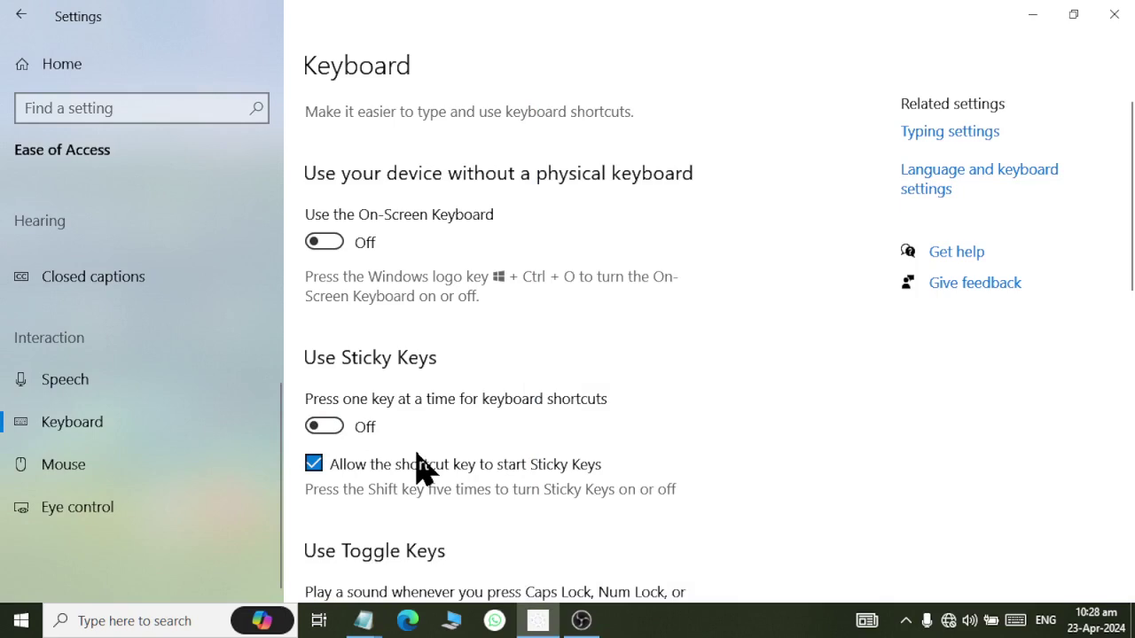
- Review the Toggle Keys and Filter Keys settings, and toggle Caps Lock to test the Toggle Keys sound
{"action": "scroll", "coordinate": [551, 230], "scroll_direction": "down", "scroll_amount": 4}
{"action": "scroll", "coordinate": [552, 229], "scroll_direction": "up", "scroll_amount": 1}
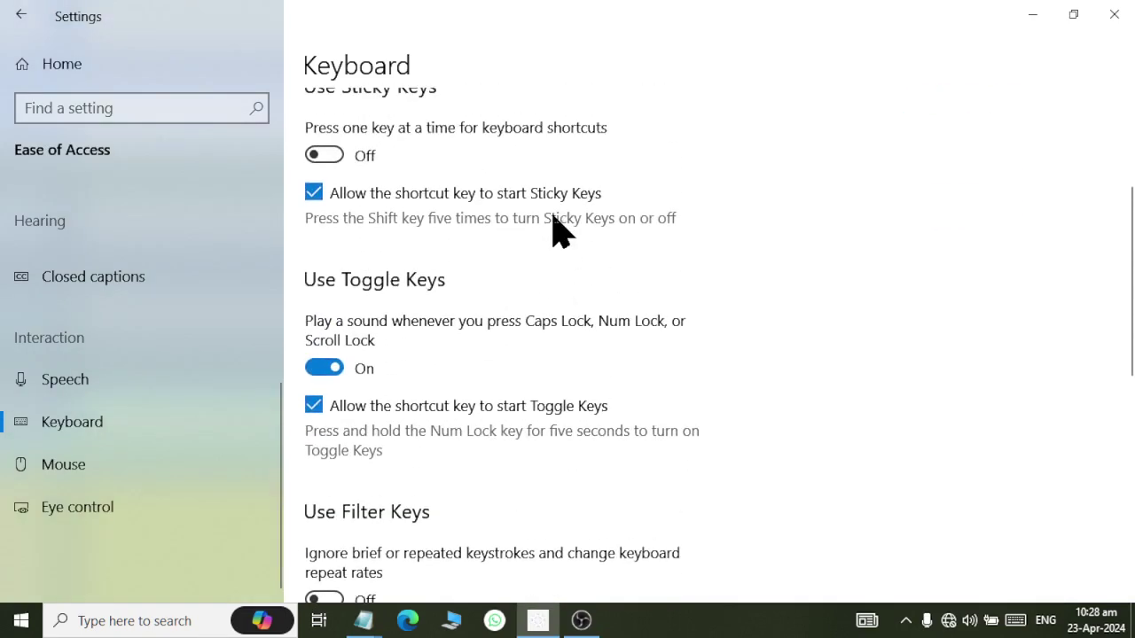
{"action": "scroll", "coordinate": [552, 229], "scroll_direction": "up", "scroll_amount": 2}
{"action": "scroll", "coordinate": [552, 229], "scroll_direction": "down", "scroll_amount": 2}
{"action": "key", "text": "Caps_Lock"}
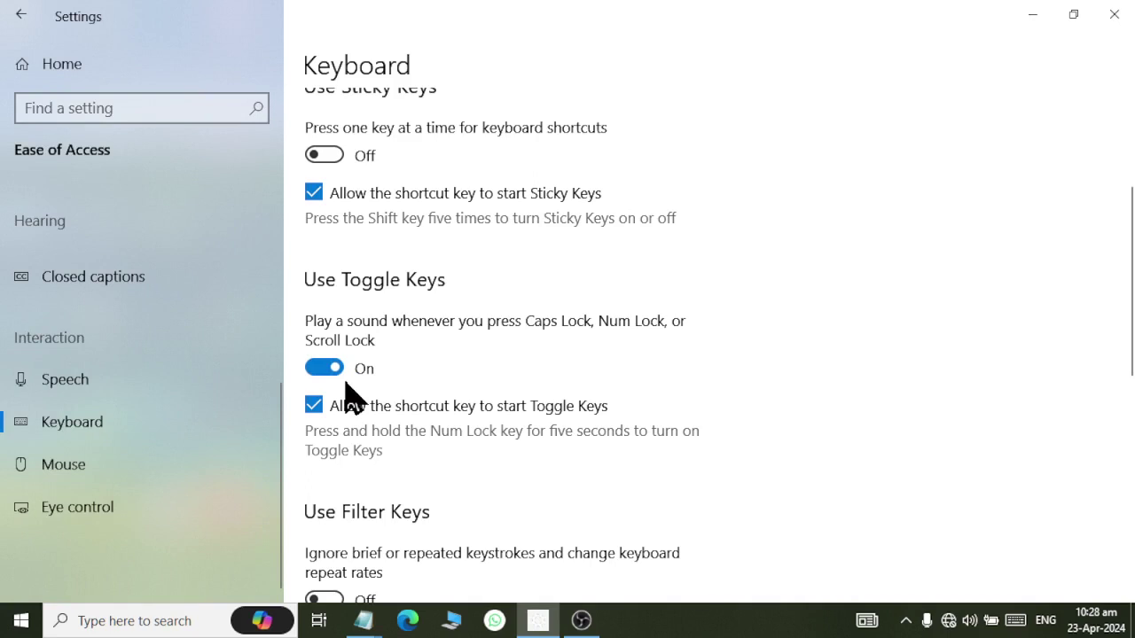
{"action": "scroll", "coordinate": [405, 367], "scroll_direction": "down", "scroll_amount": 2}
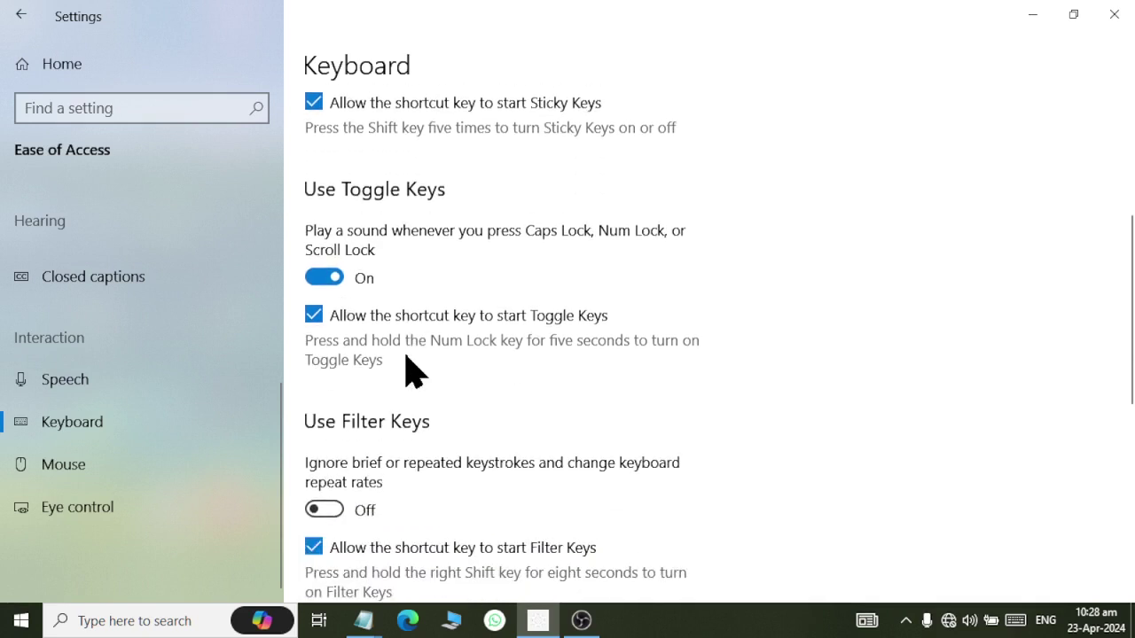
{"action": "scroll", "coordinate": [355, 506], "scroll_direction": "down", "scroll_amount": 2}
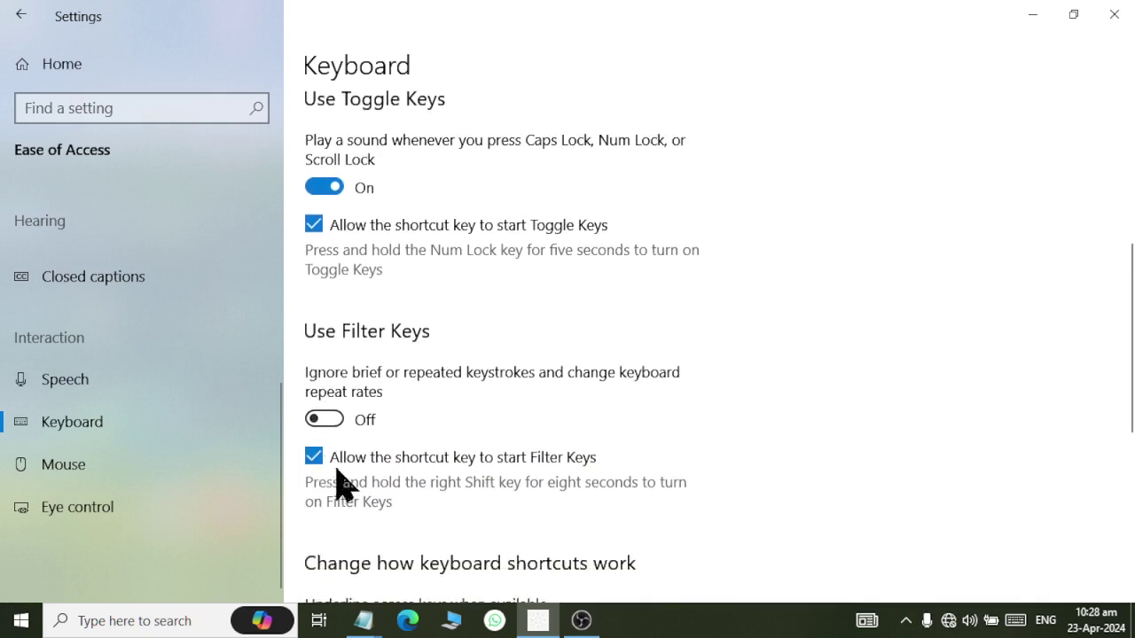
- Undo the last edit in the Notepad note and fill it with a row of repeated capital B characters
{"action": "left_click", "coordinate": [365, 619]}
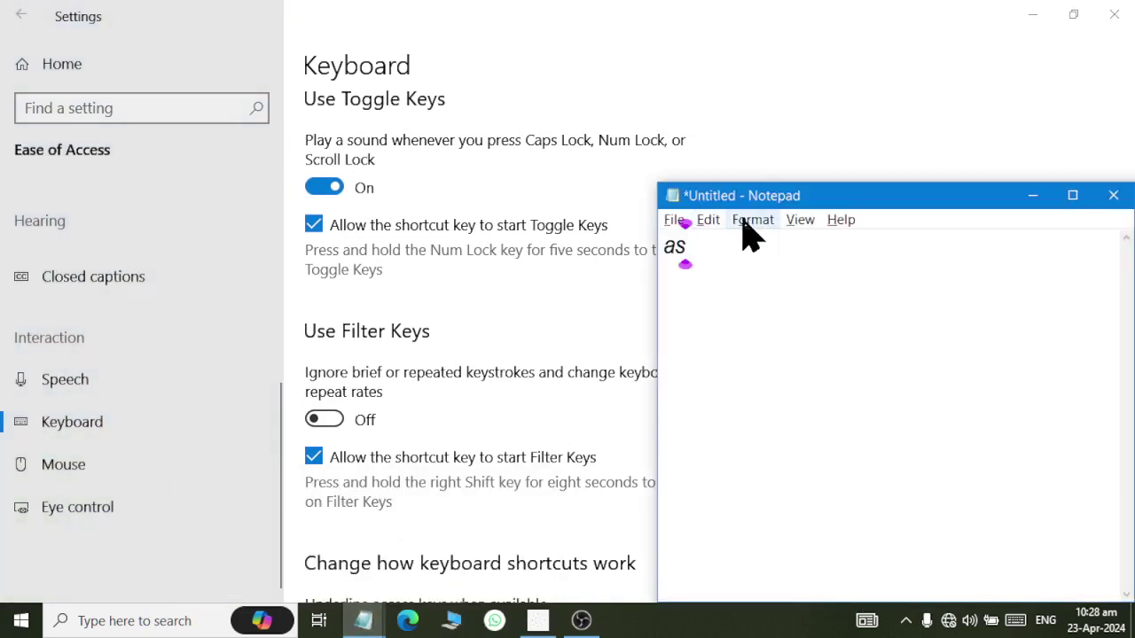
{"action": "key", "text": "ctrl+z"}
{"action": "type", "text": "BBBBBBBBBBBBBBB"}
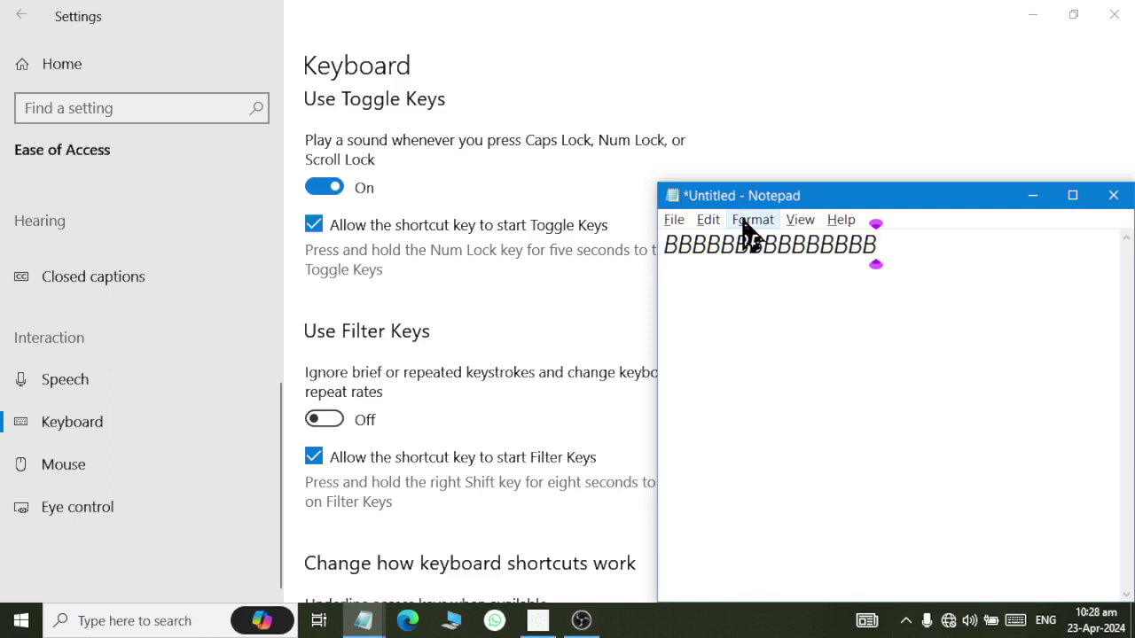
- Turn on Filter Keys and test it by entering "BRAWE" below the name in the other Notepad note
{"action": "left_click", "coordinate": [328, 422]}
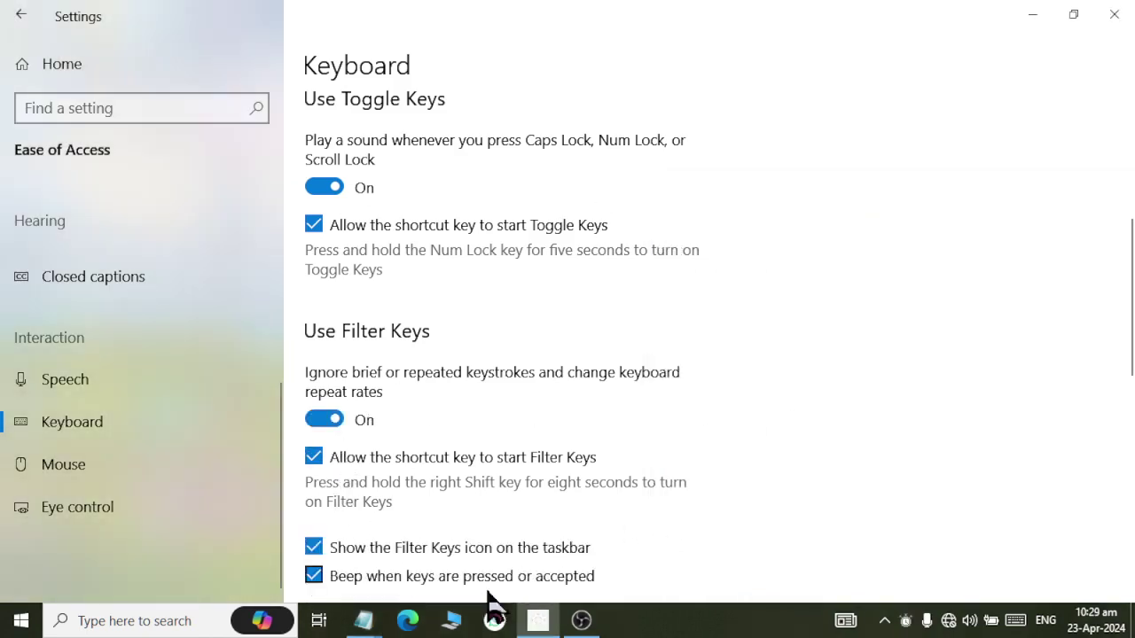
{"action": "mouse_move", "coordinate": [362, 615]}
{"action": "left_click", "coordinate": [494, 537]}
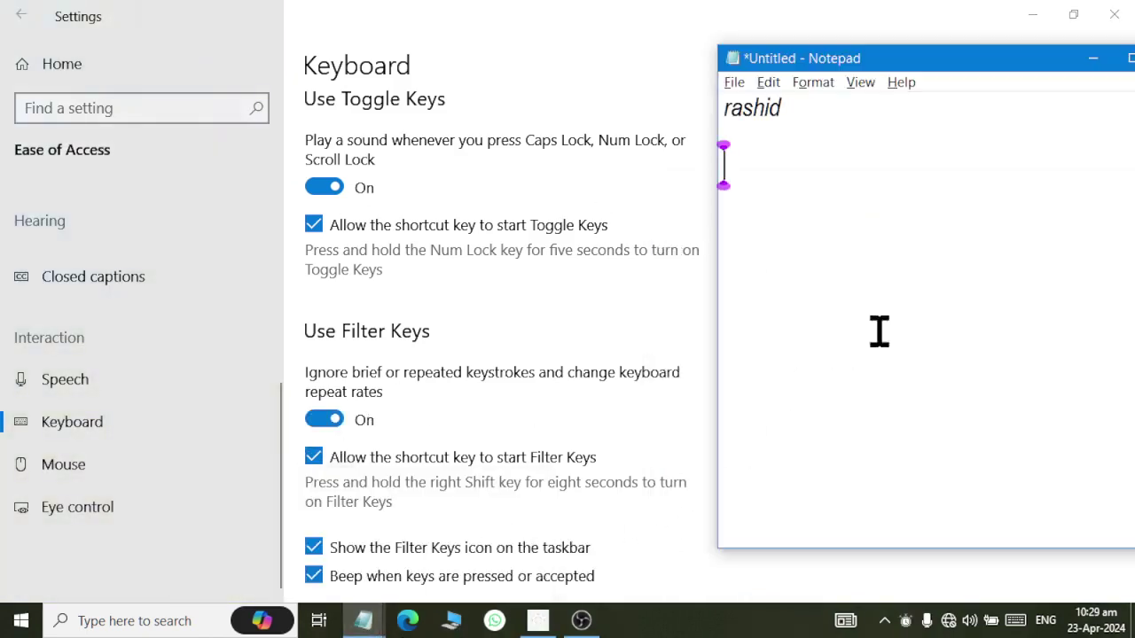
{"action": "type", "text": "B"}
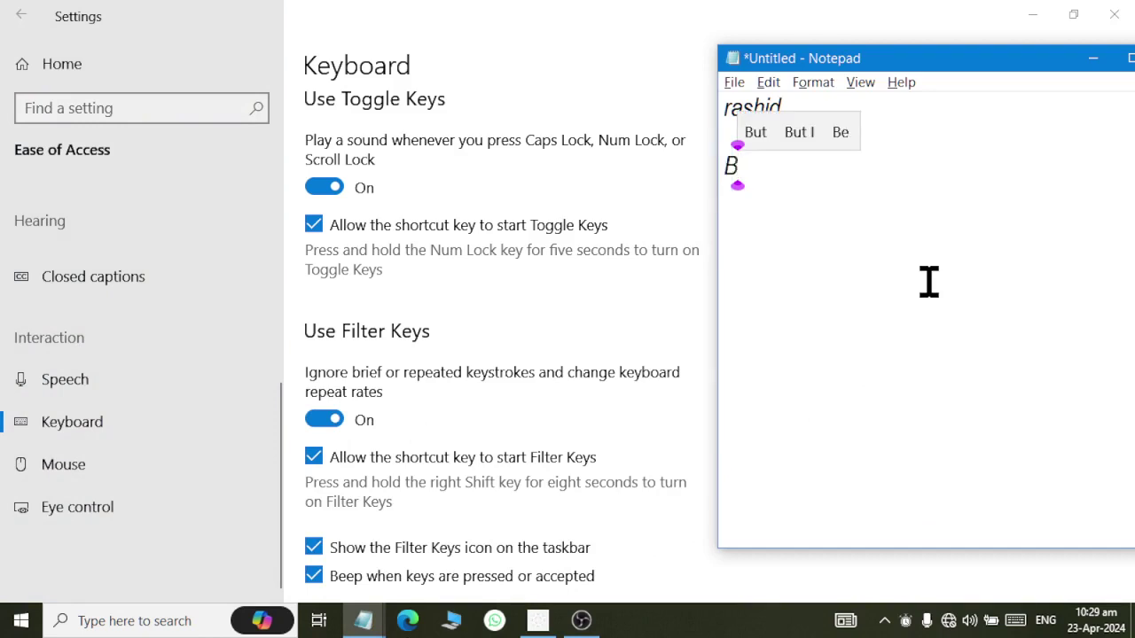
{"action": "type", "text": "RA"}
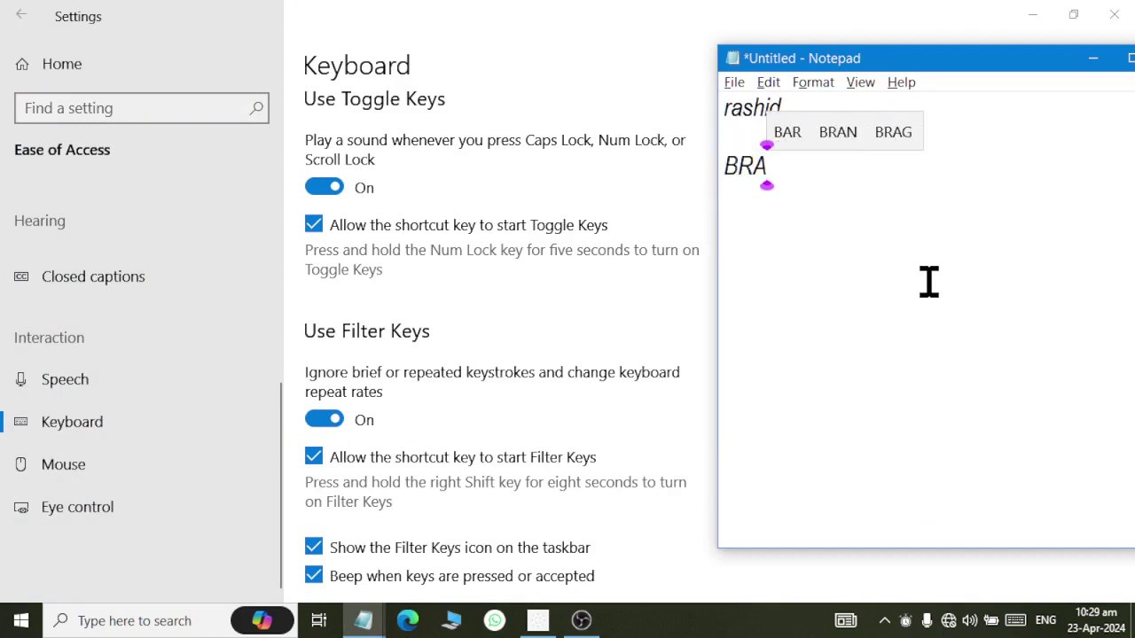
{"action": "type", "text": "WE"}
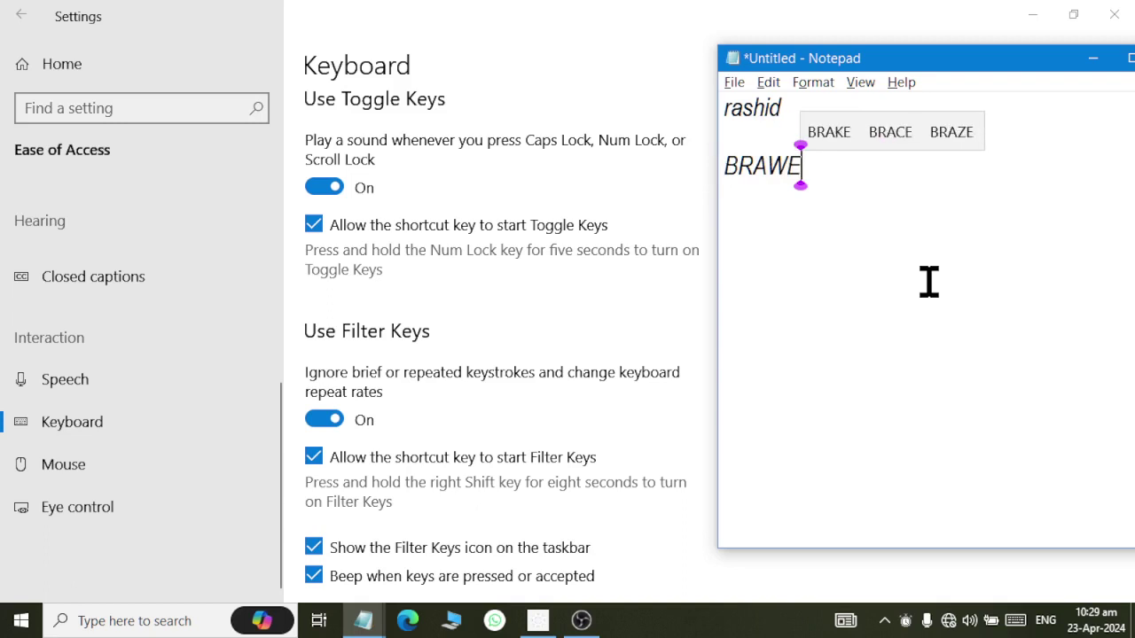
- Append "REHKIR" to the "BRAWE" text in the Notepad note, and turn off Filter Keys in the Keyboard settings
{"action": "type", "text": "REHKI"}
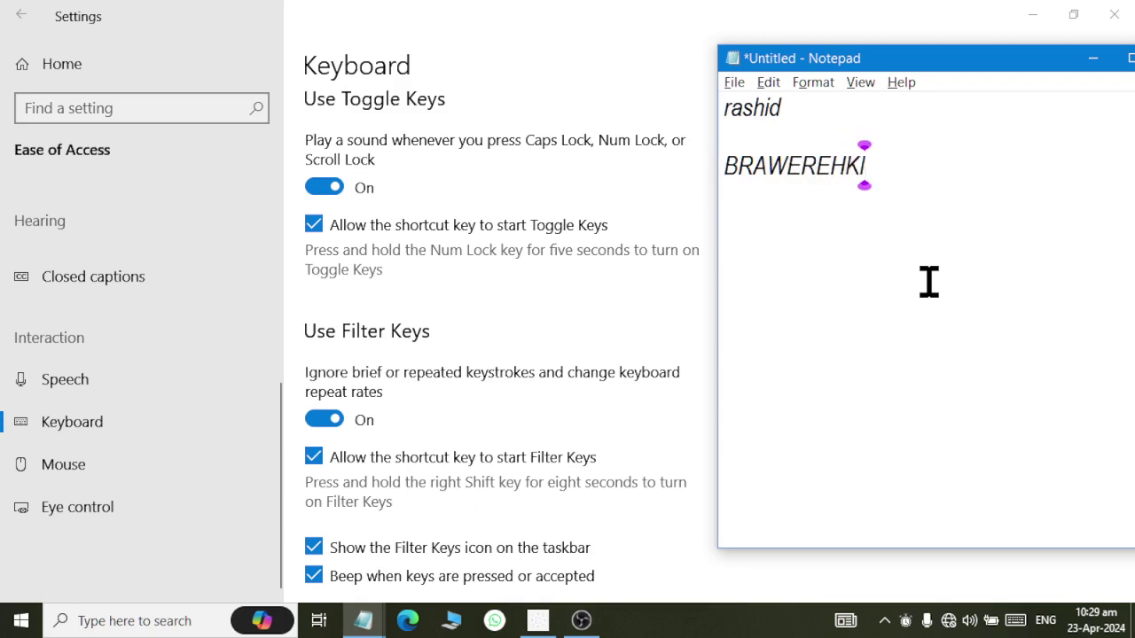
{"action": "type", "text": "R"}
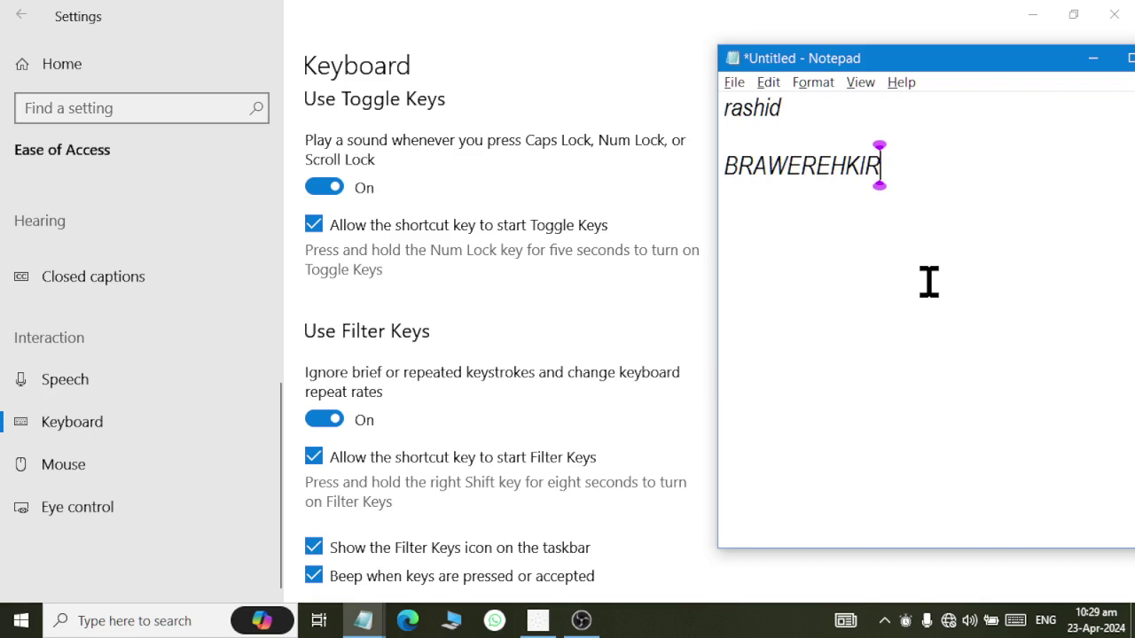
{"action": "left_click", "coordinate": [321, 429]}
- Capture two rectangular screen snips with the Print Screen shortcut, the page heading area first and the Print Screen shortcut section second
{"action": "scroll", "coordinate": [522, 355], "scroll_direction": "down", "scroll_amount": 5}
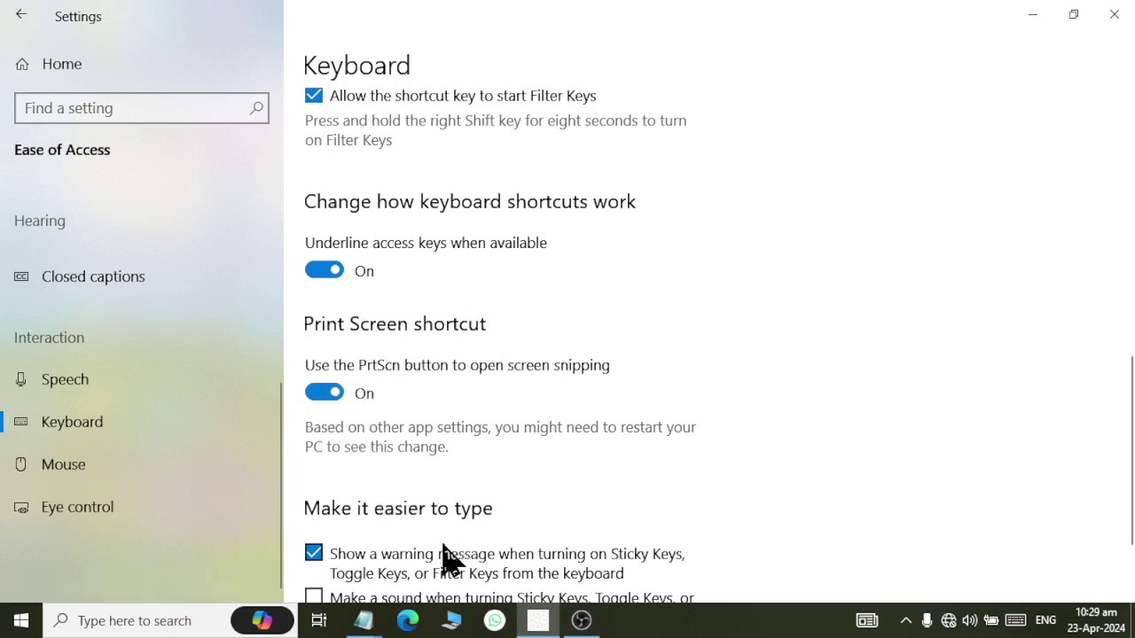
{"action": "left_click", "coordinate": [326, 397]}
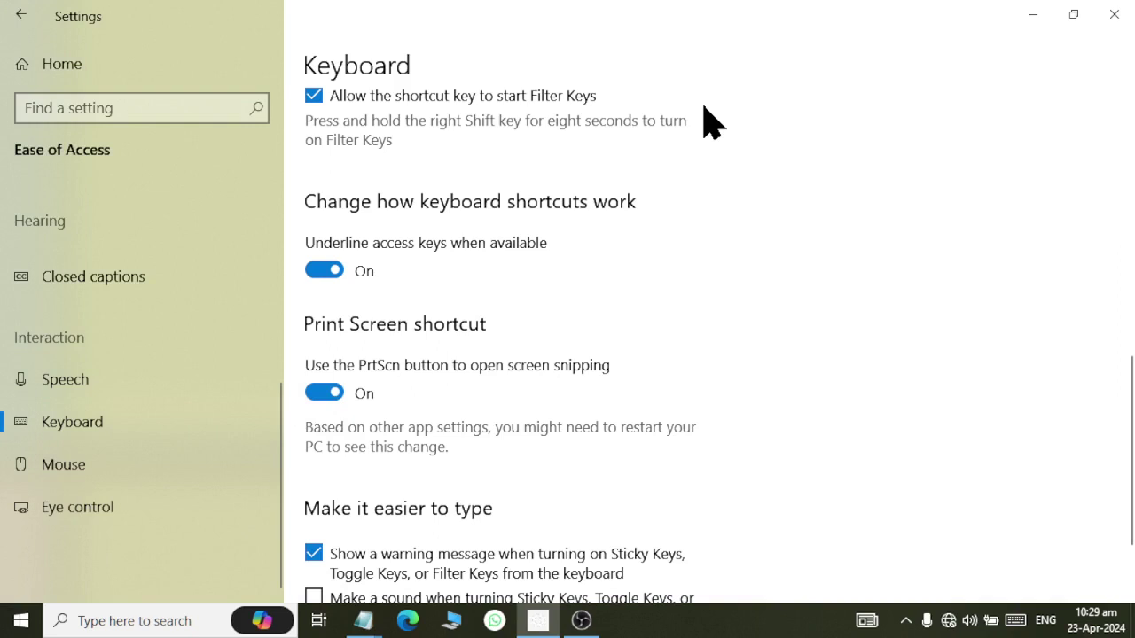
{"action": "key", "text": "Print"}
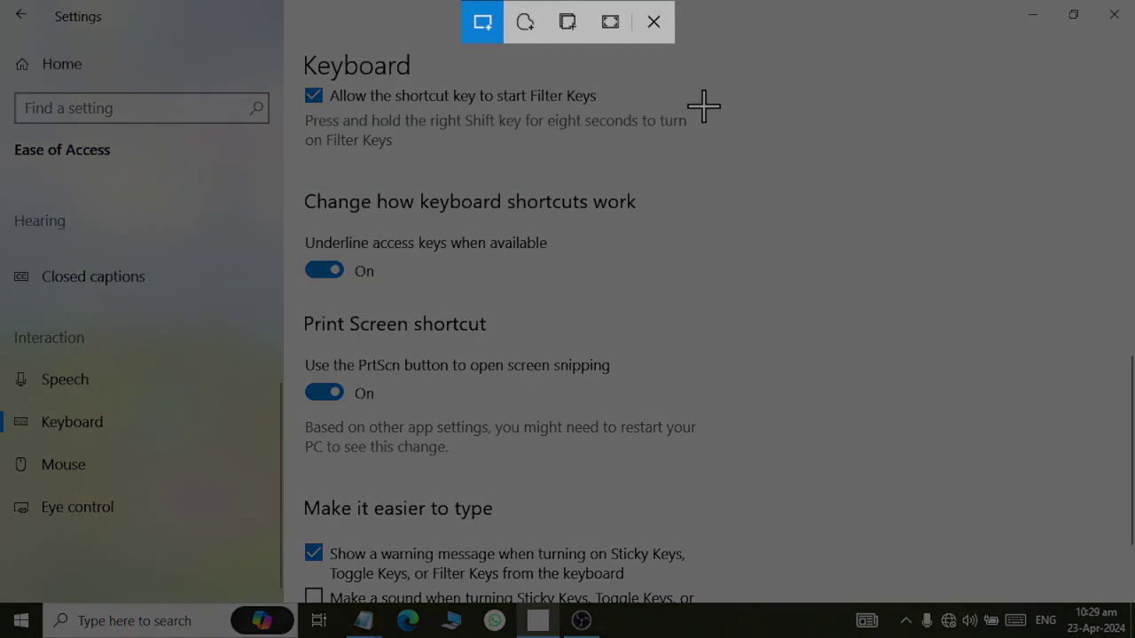
{"action": "left_click_drag", "start_coordinate": [284, 37], "coordinate": [780, 182]}
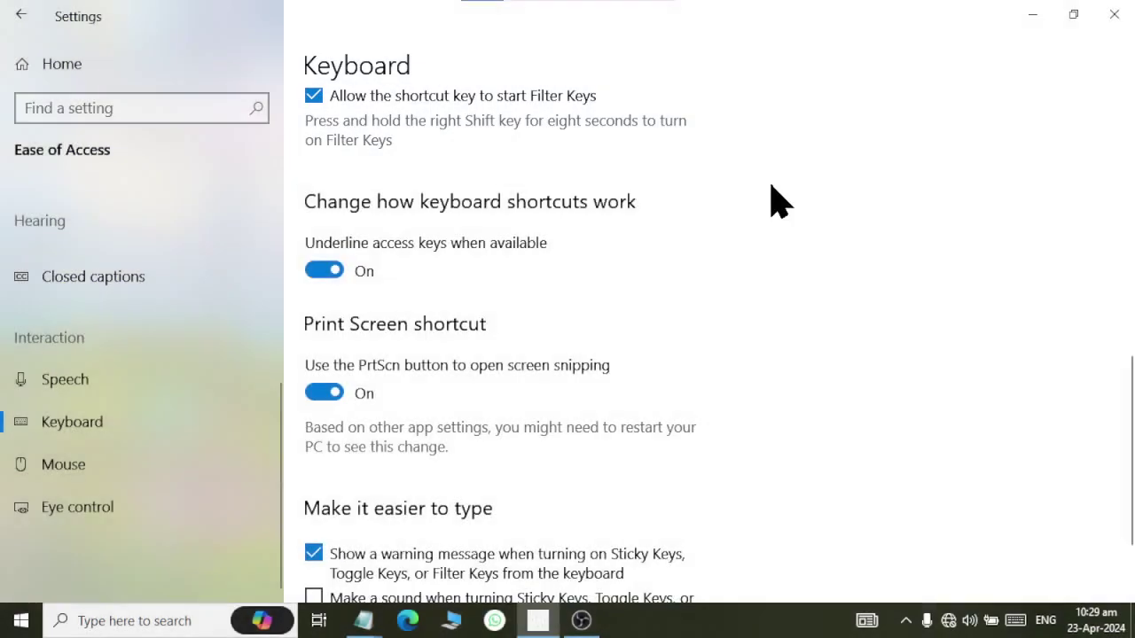
{"action": "key", "text": "Print"}
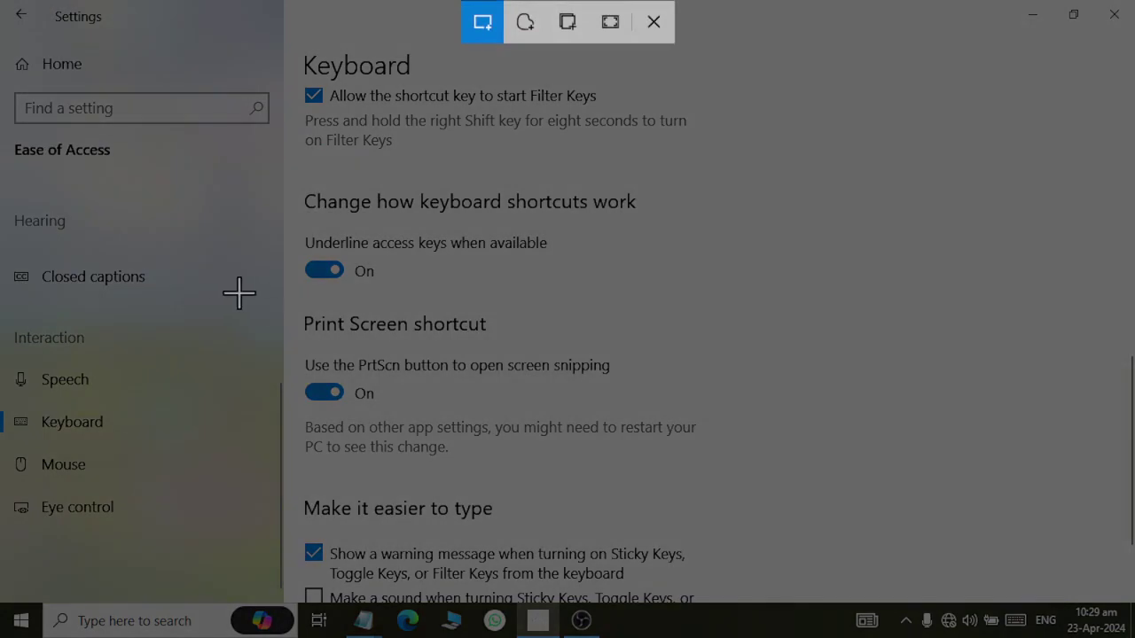
{"action": "left_click_drag", "start_coordinate": [244, 292], "coordinate": [751, 475]}
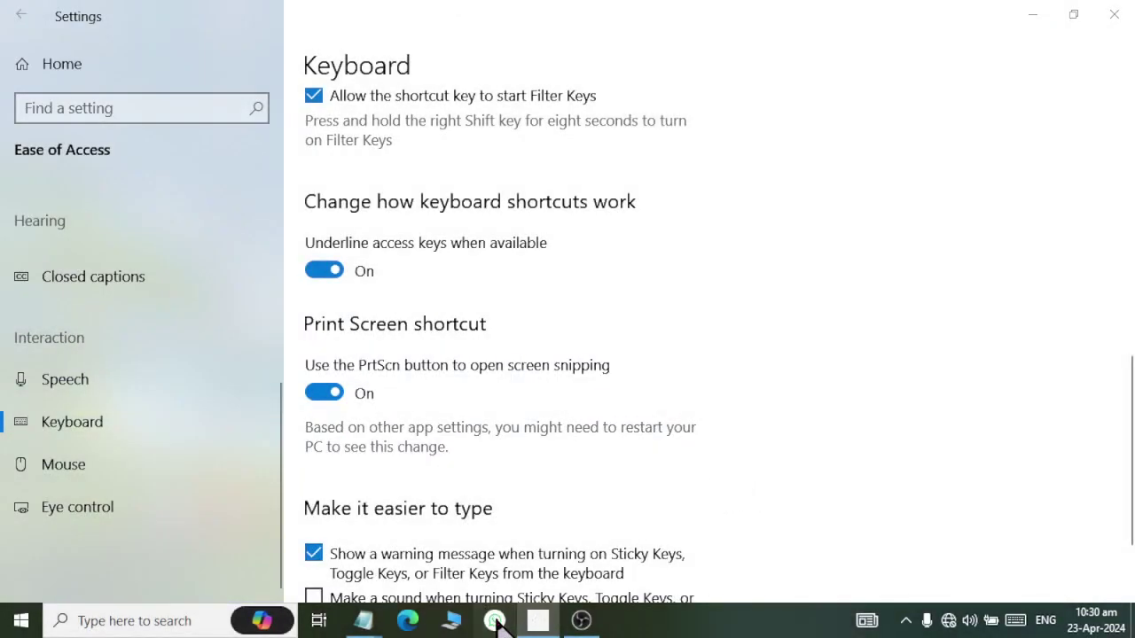
- Switch to WhatsApp Web and connect the computer to the HUAWEI-Y6F9 Wi-Fi network
{"action": "left_click", "coordinate": [948, 621]}
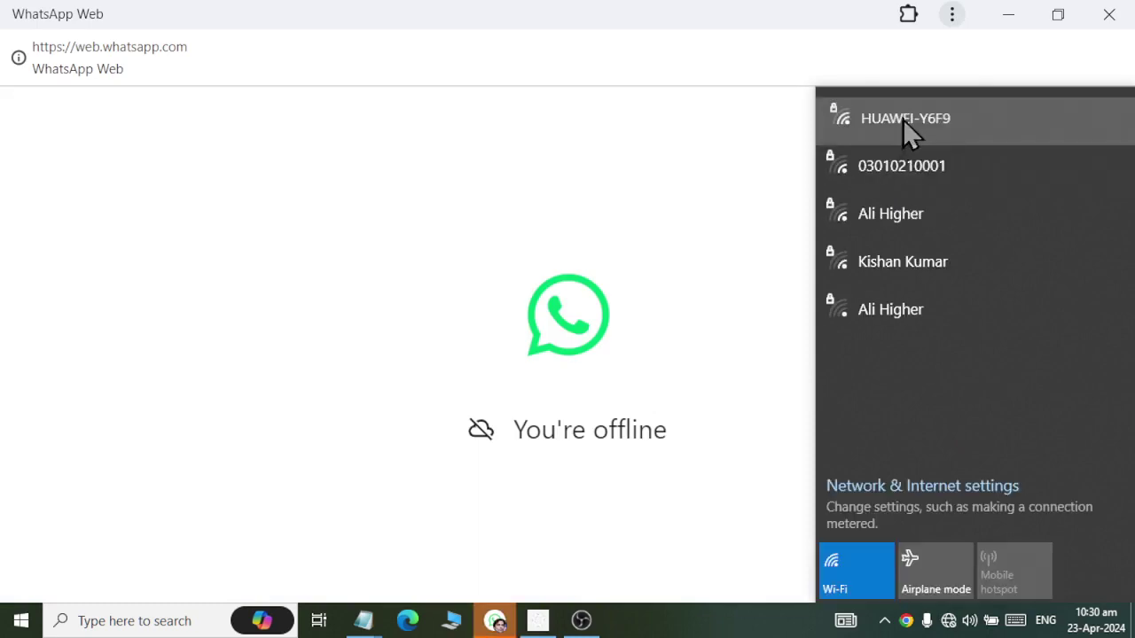
{"action": "left_click", "coordinate": [903, 119]}
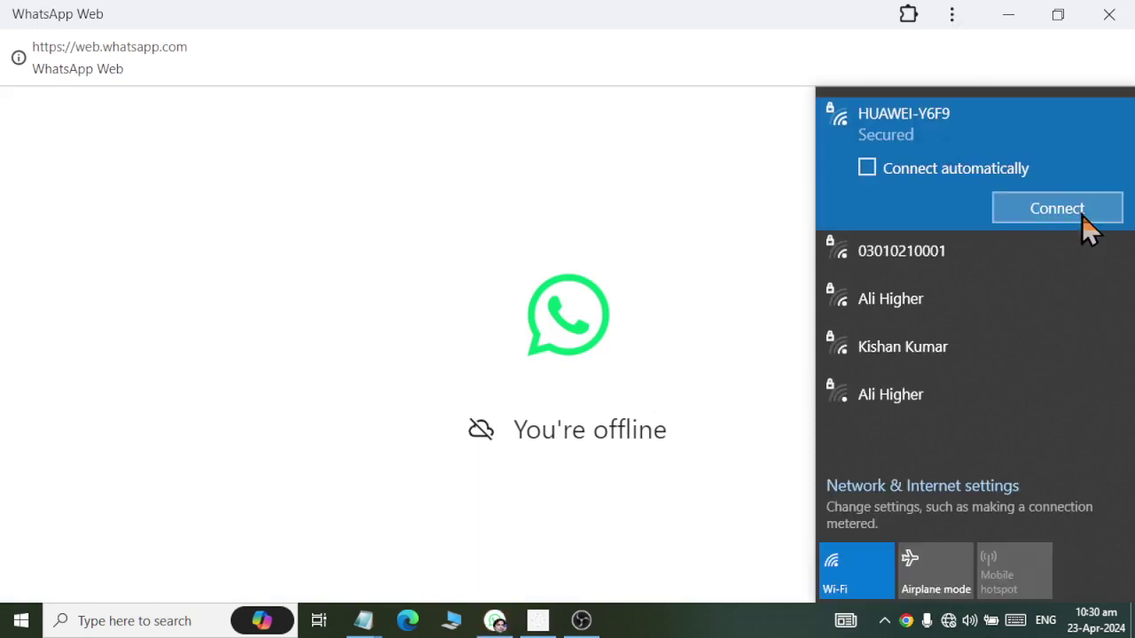
{"action": "left_click", "coordinate": [1082, 220]}
{"action": "left_click", "coordinate": [311, 124]}
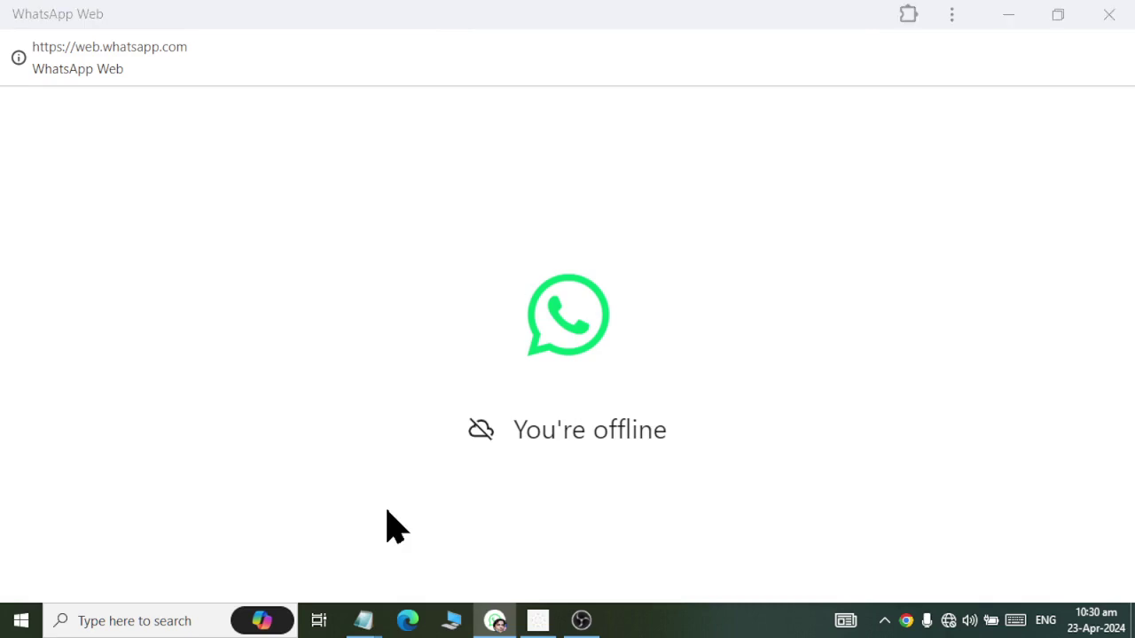
- Open Paint, paste the captured snip, and move it inward on the canvas
{"action": "key", "text": "super"}
{"action": "type", "text": "PAINT"}
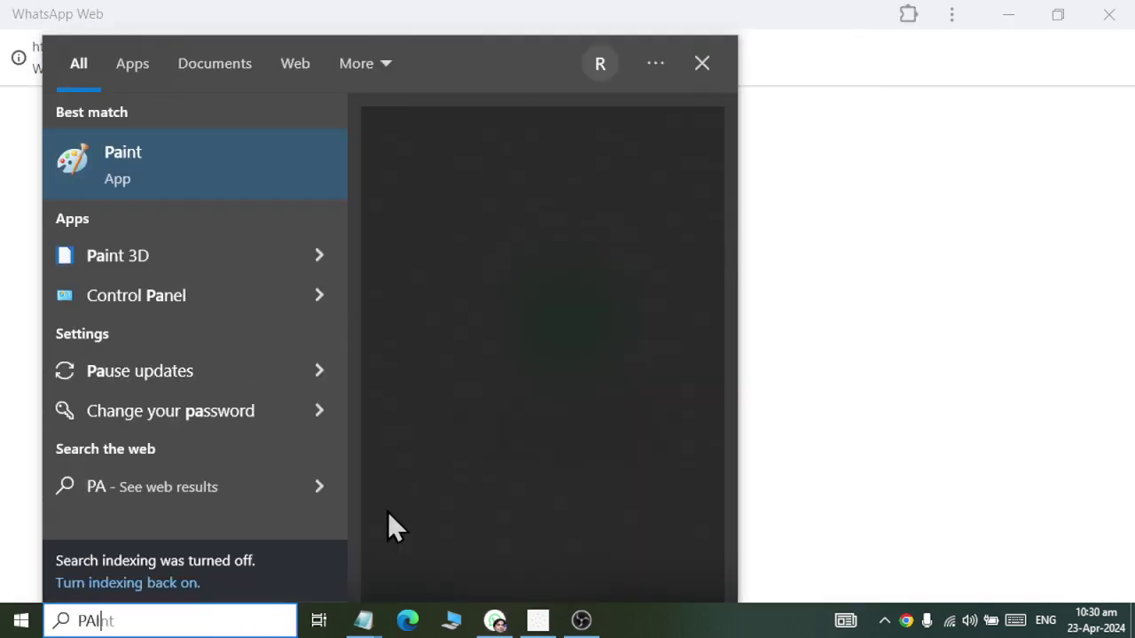
{"action": "left_click", "coordinate": [134, 162]}
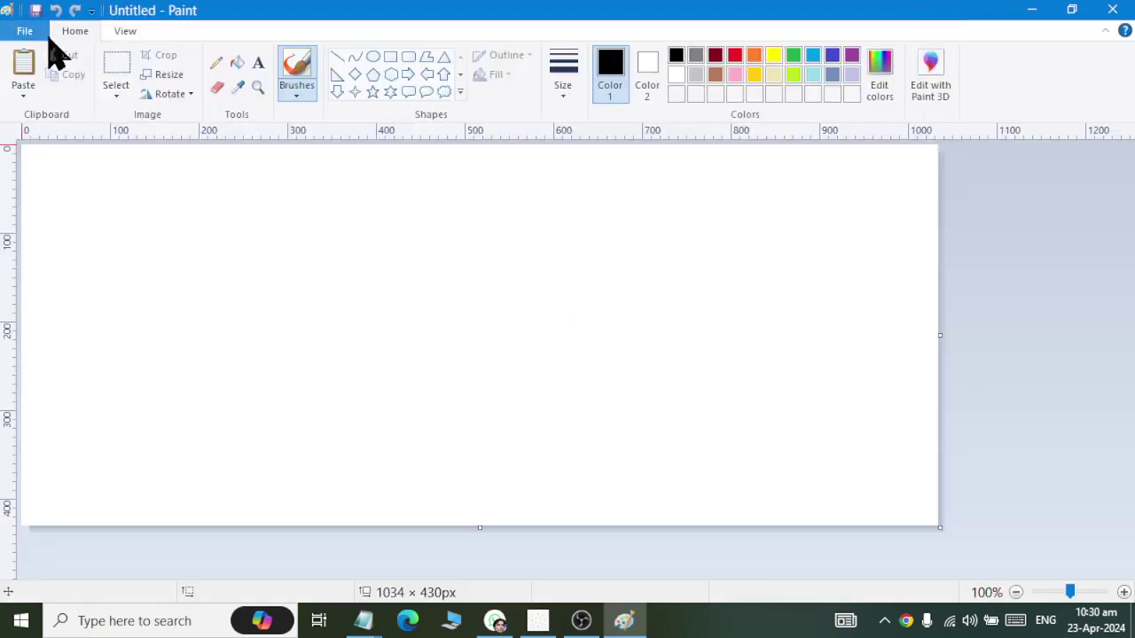
{"action": "left_click", "coordinate": [25, 81]}
{"action": "left_click_drag", "start_coordinate": [165, 266], "coordinate": [320, 350]}
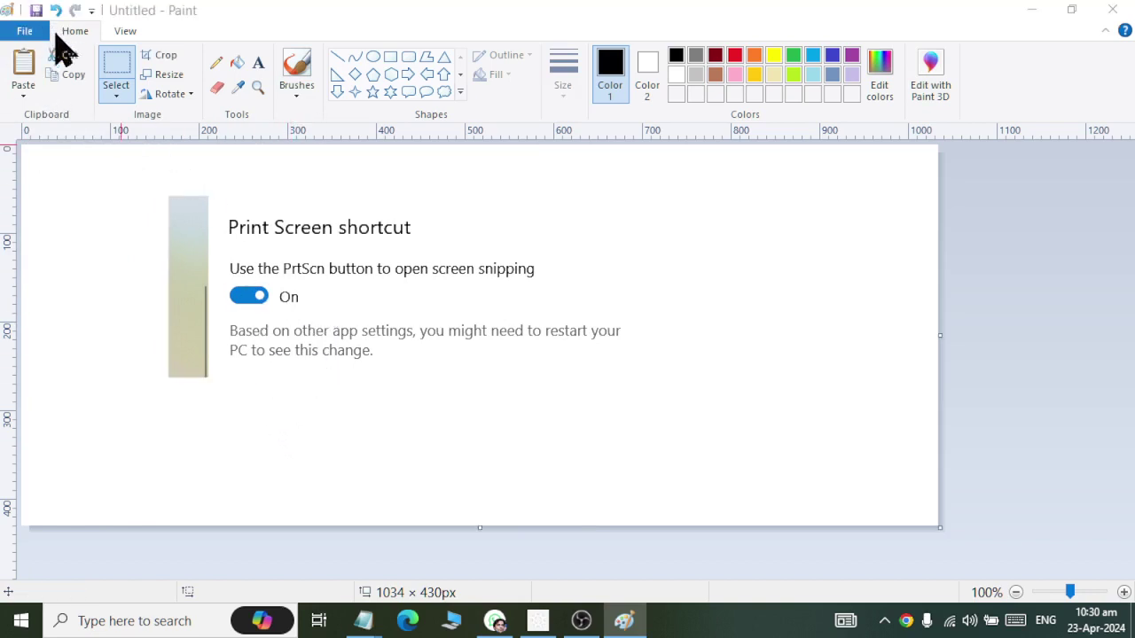
- Save the Paint image as PRINT SCREEN in PNG format in the Pictures library, and close Paint
{"action": "key", "text": "ctrl+s"}
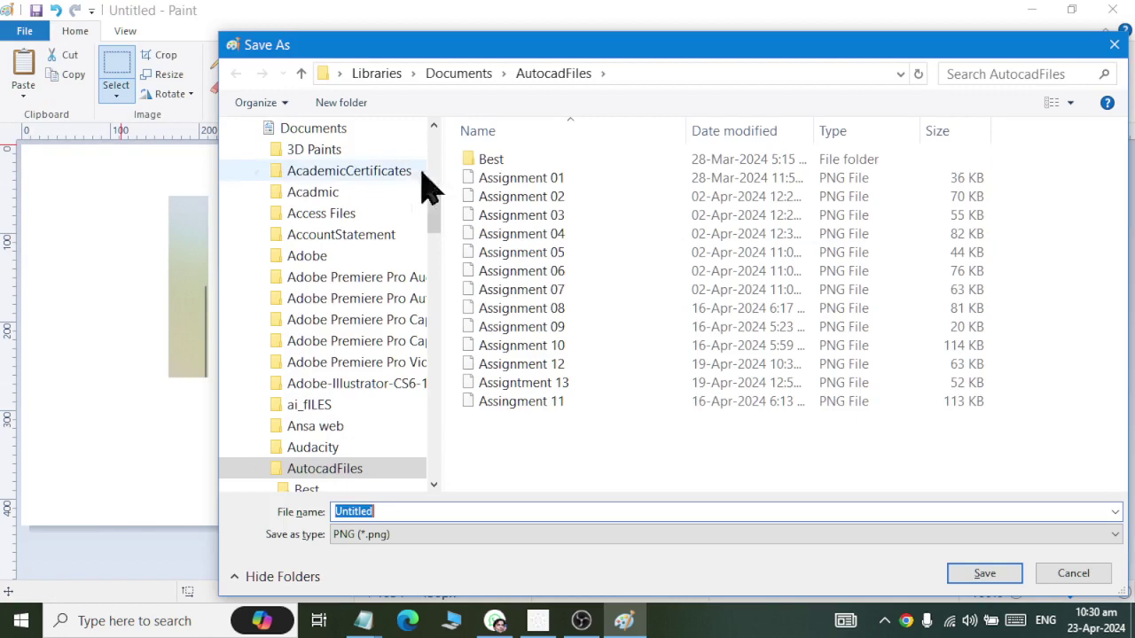
{"action": "left_click", "coordinate": [257, 128]}
{"action": "left_click", "coordinate": [306, 173]}
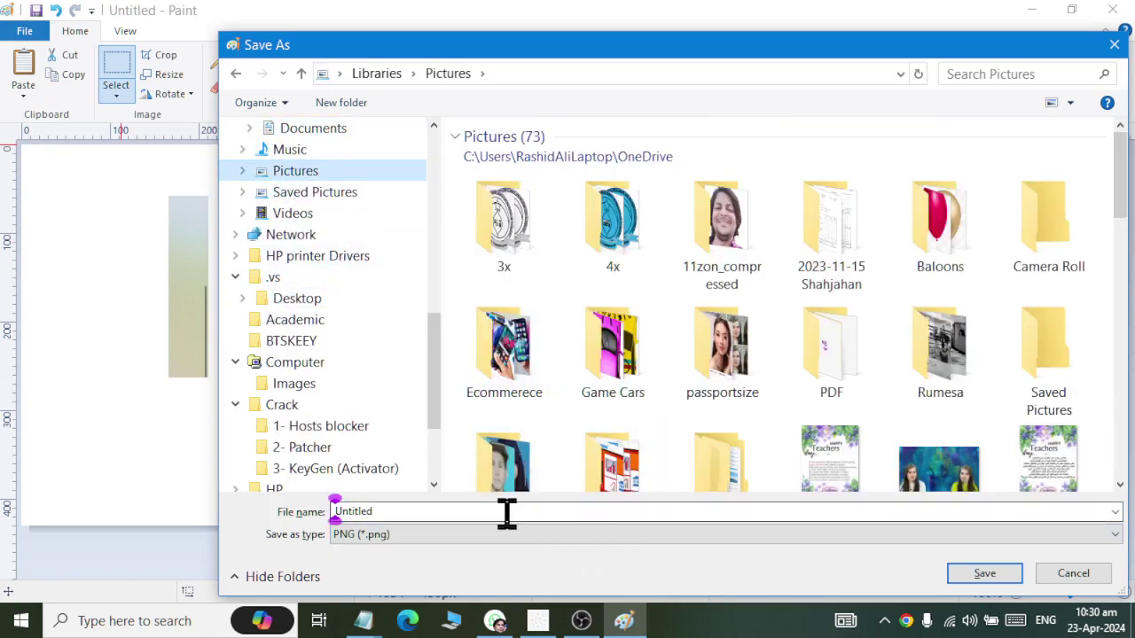
{"action": "double_click", "coordinate": [453, 515]}
{"action": "type", "text": "PR"}
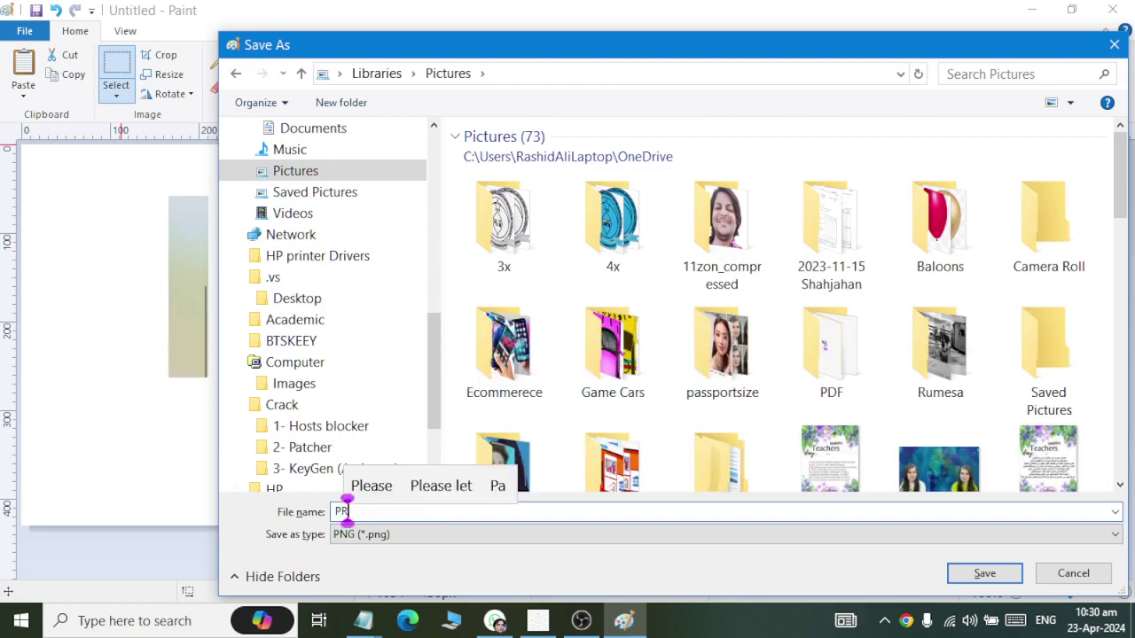
{"action": "type", "text": "INT SCREEN"}
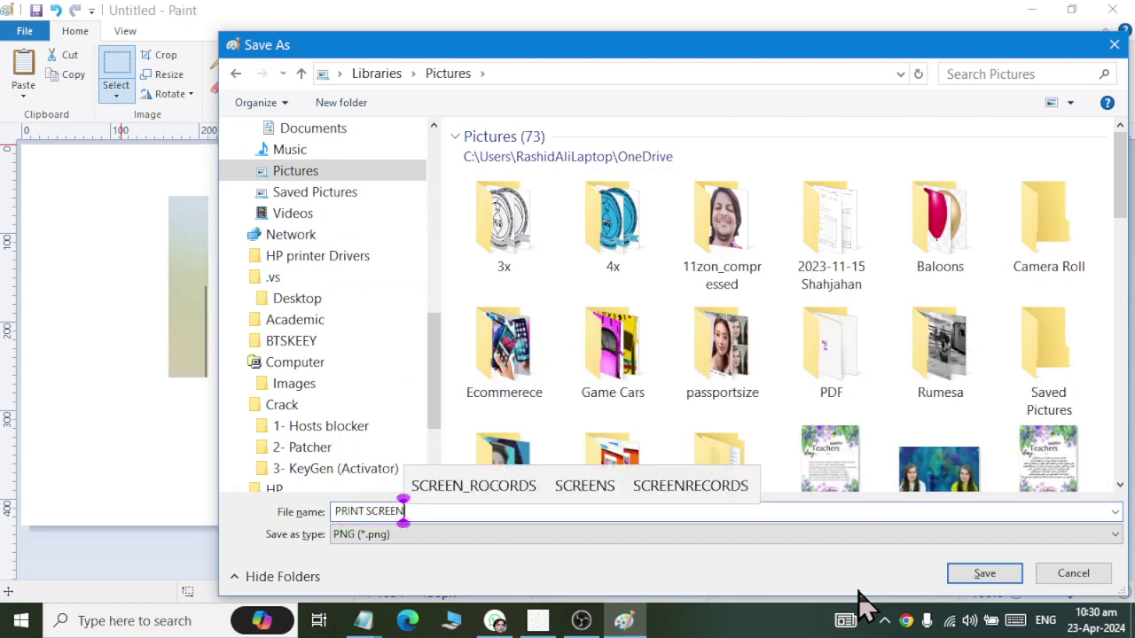
{"action": "left_click", "coordinate": [962, 578]}
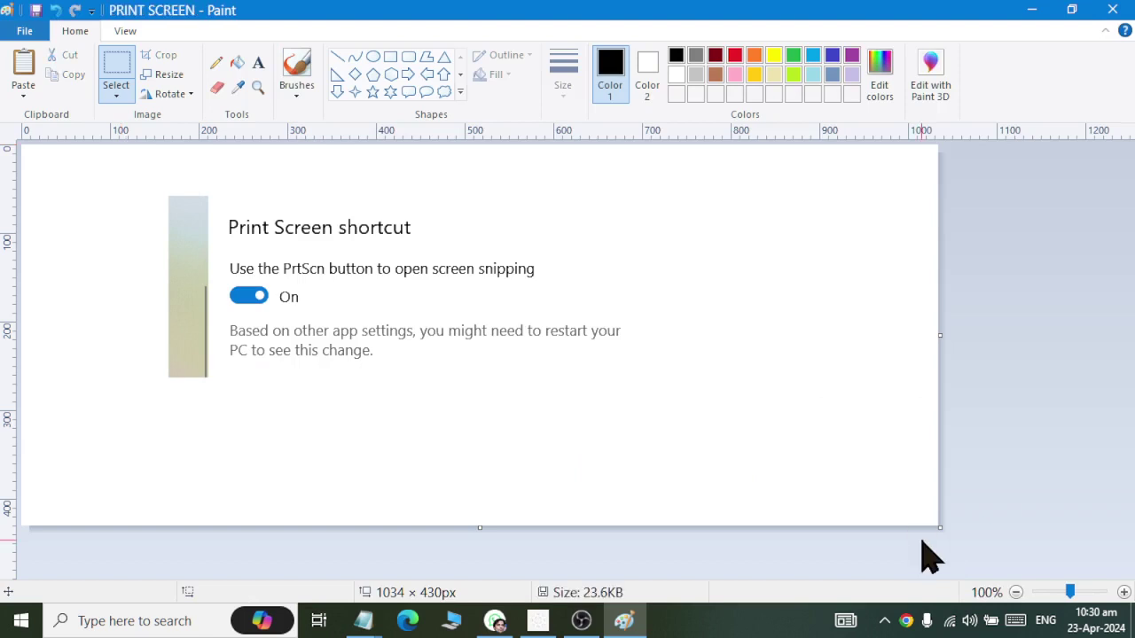
{"action": "left_click", "coordinate": [1112, 11]}
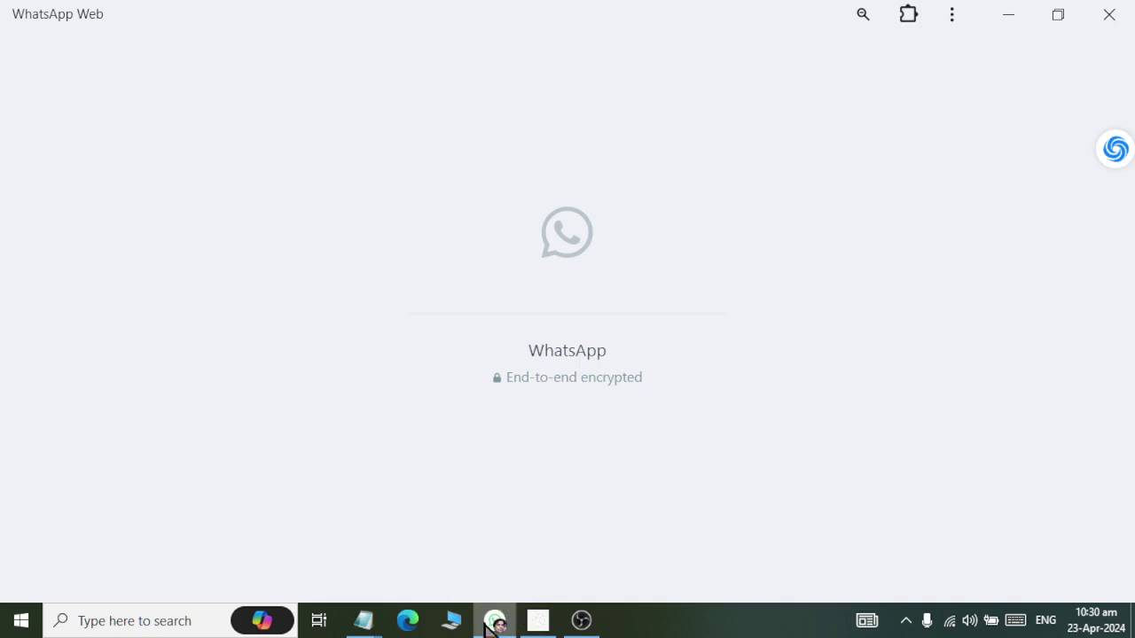
- Turn off using the PrtScn button to open screen snipping in the Keyboard settings, and return to WhatsApp Web
{"action": "left_click", "coordinate": [539, 621]}
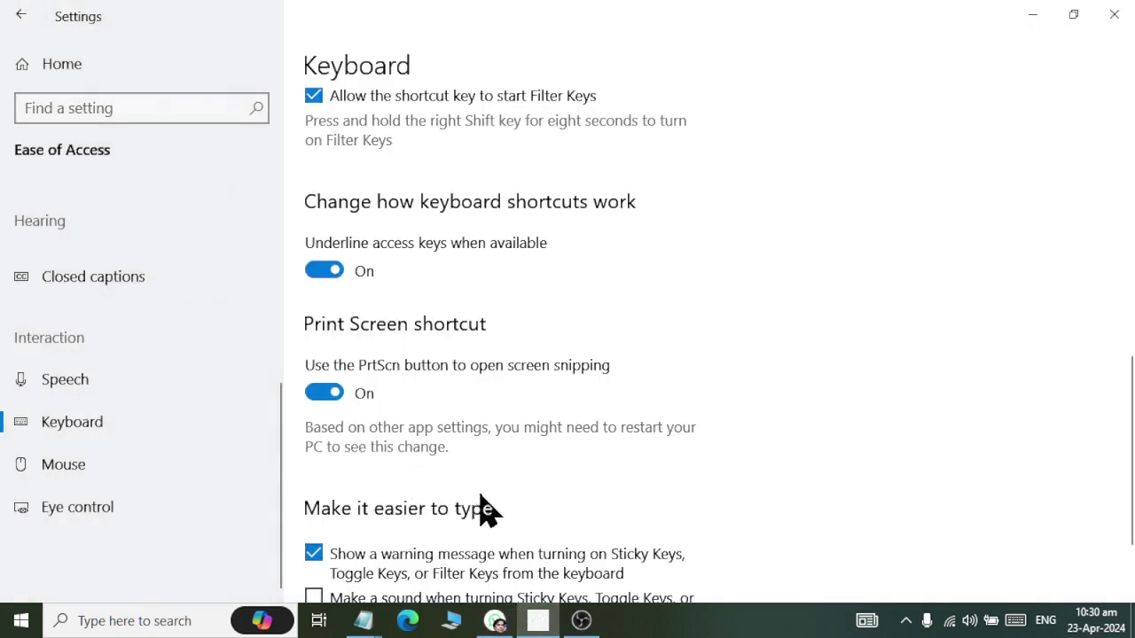
{"action": "left_click", "coordinate": [321, 396]}
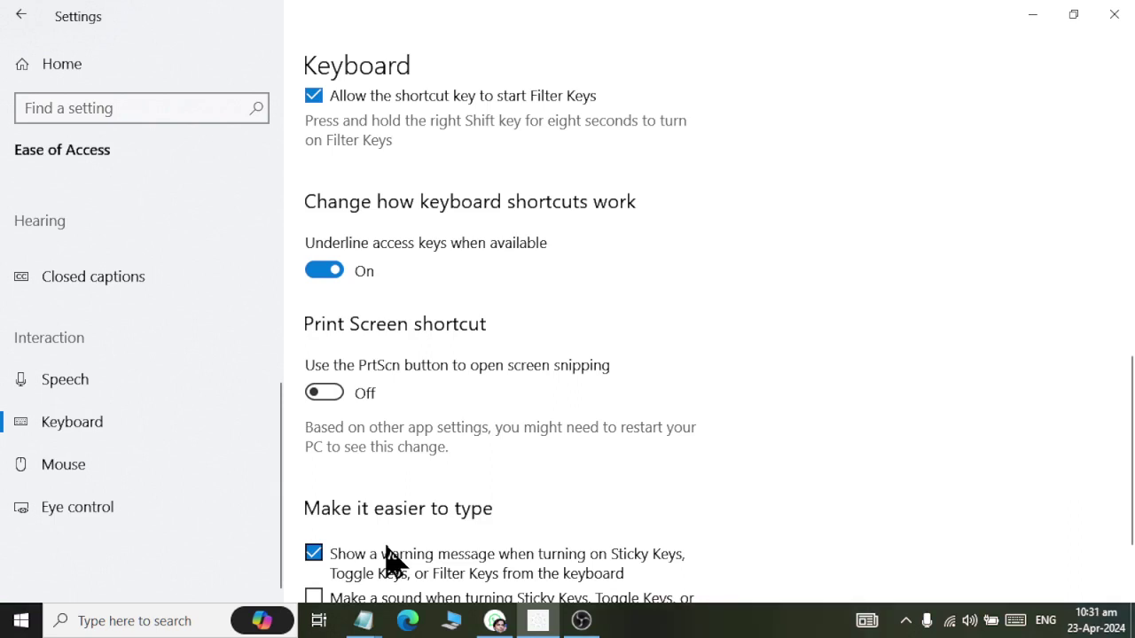
{"action": "left_click", "coordinate": [494, 621]}
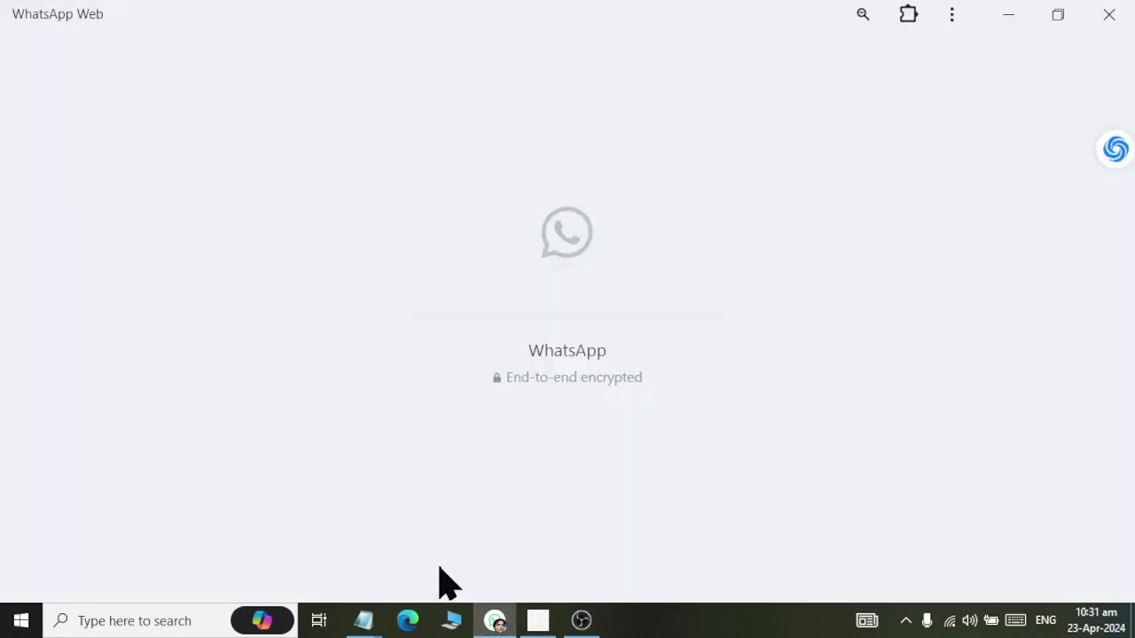
- Launch Paint with MSPAINT, paste the full-screen capture into the blank canvas, and look over it
{"action": "key", "text": "super+r"}
{"action": "type", "text": "MSPAINT"}
{"action": "left_click", "coordinate": [151, 566]}
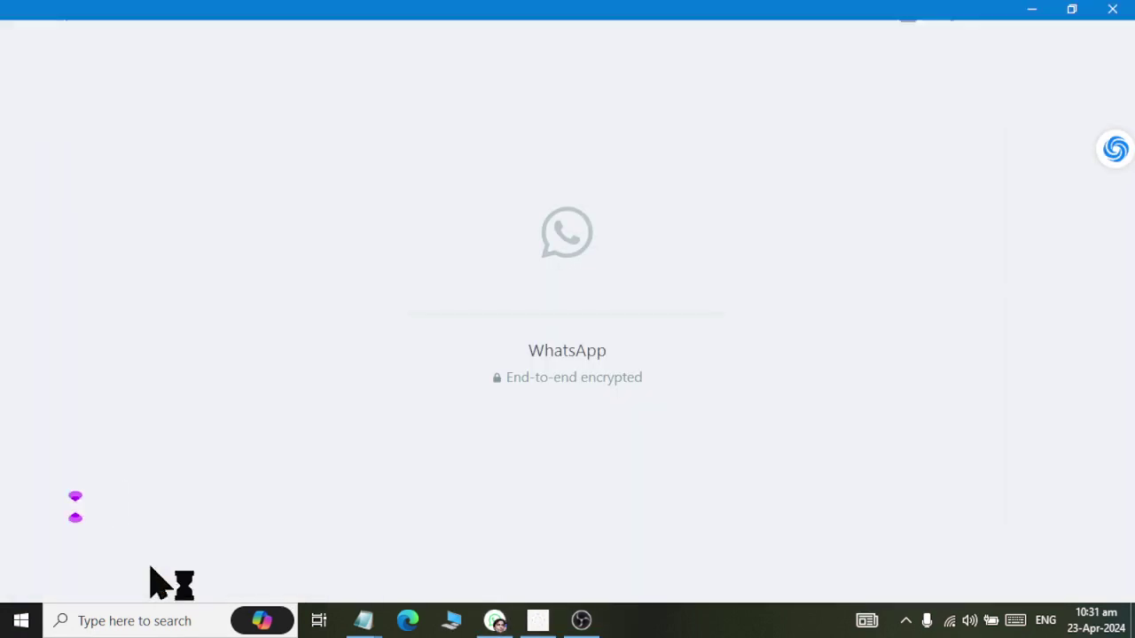
{"action": "key", "text": "ctrl+v"}
{"action": "scroll", "coordinate": [674, 337], "scroll_direction": "down", "scroll_amount": 3}
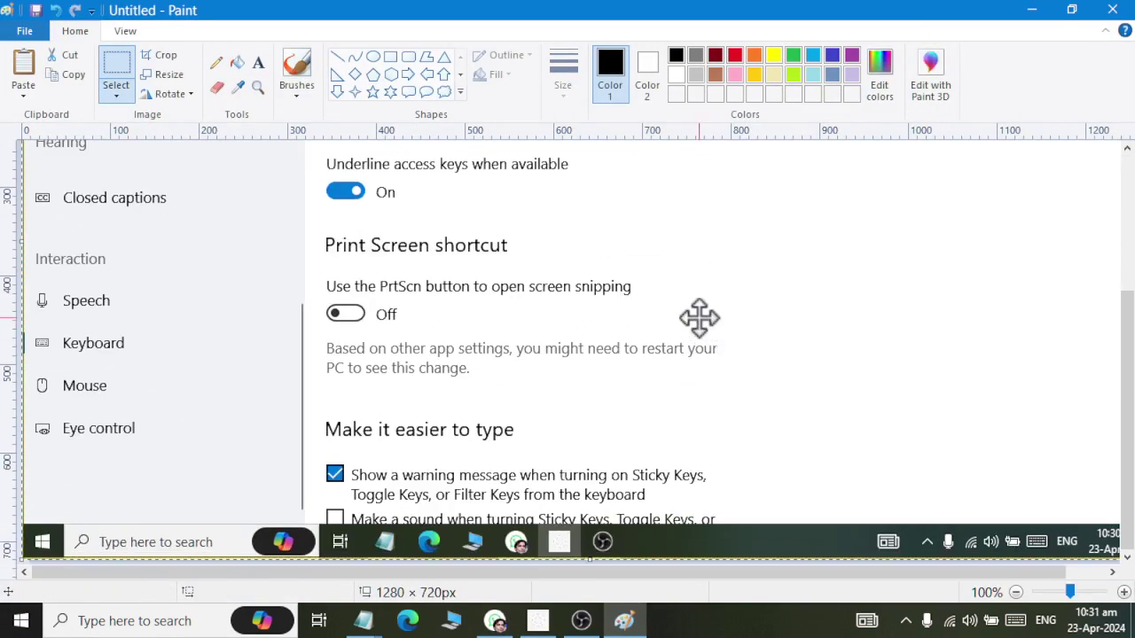
{"action": "scroll", "coordinate": [667, 364], "scroll_direction": "up", "scroll_amount": 3}
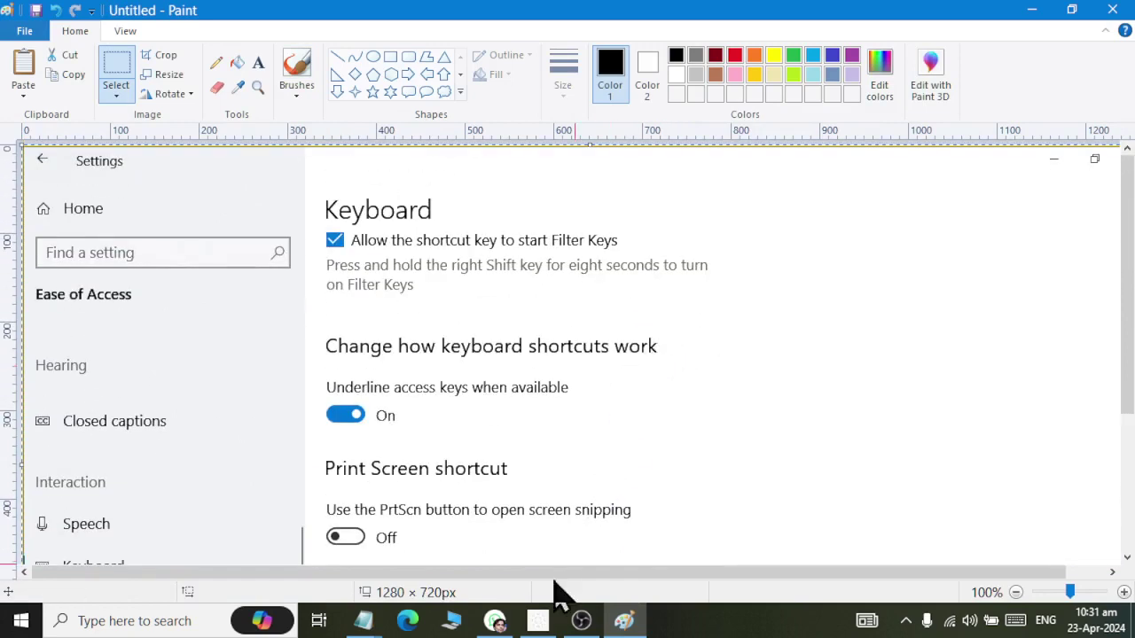
- Turn the PrtScn screen-snipping option back on in Settings, and bring up the row-of-B Notepad note maximized
{"action": "left_click", "coordinate": [540, 620]}
{"action": "left_click", "coordinate": [321, 393]}
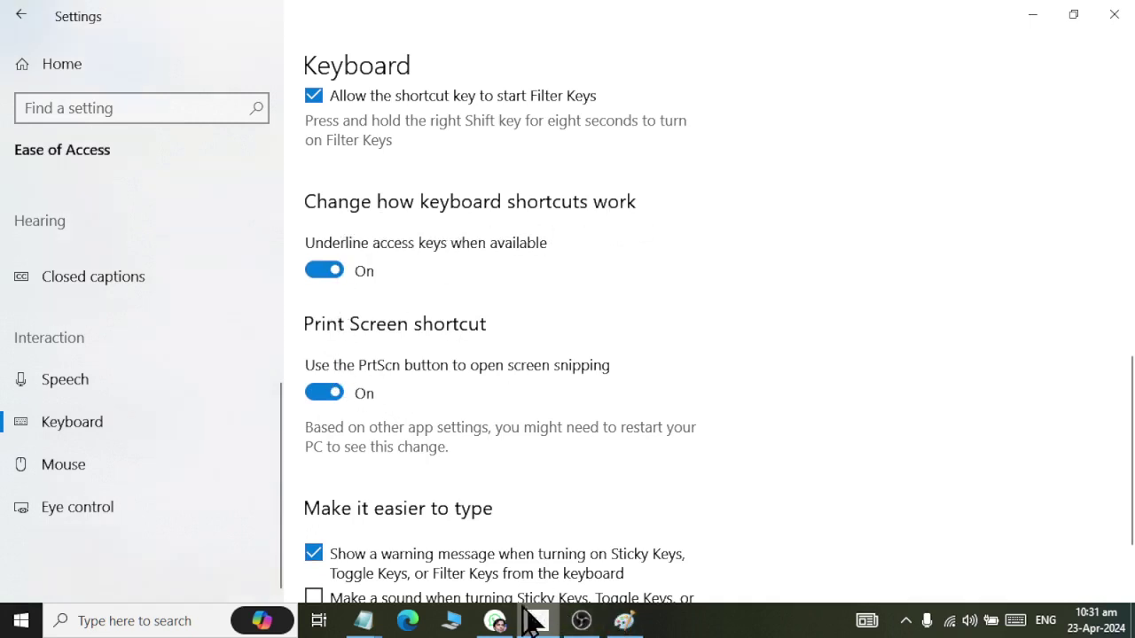
{"action": "mouse_move", "coordinate": [377, 621]}
{"action": "left_click", "coordinate": [334, 562]}
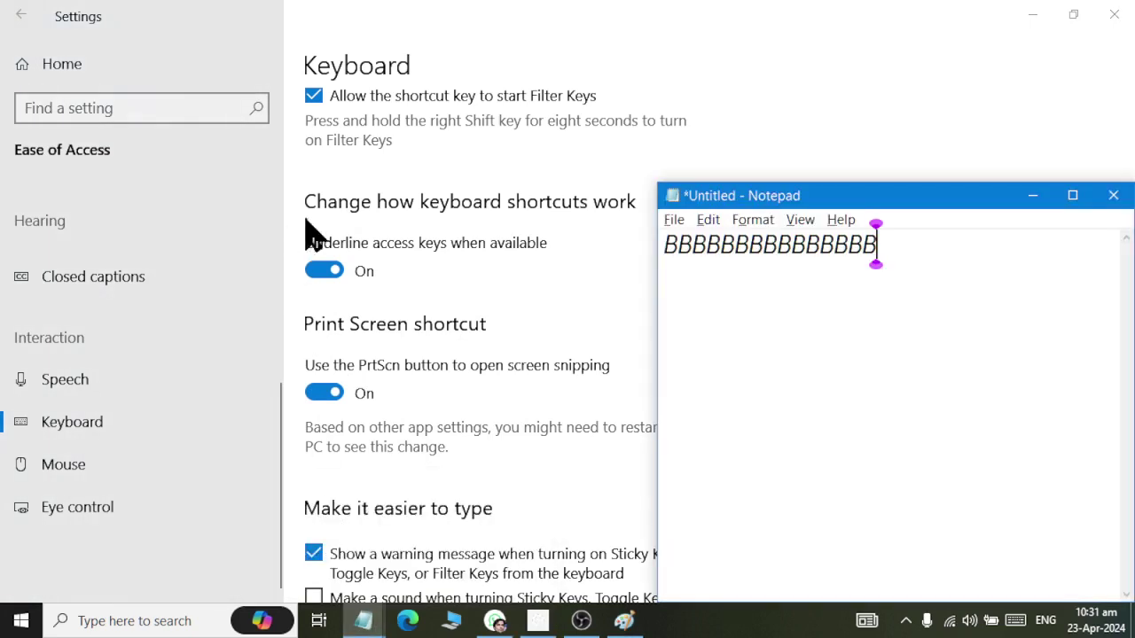
{"action": "double_click", "coordinate": [752, 202]}
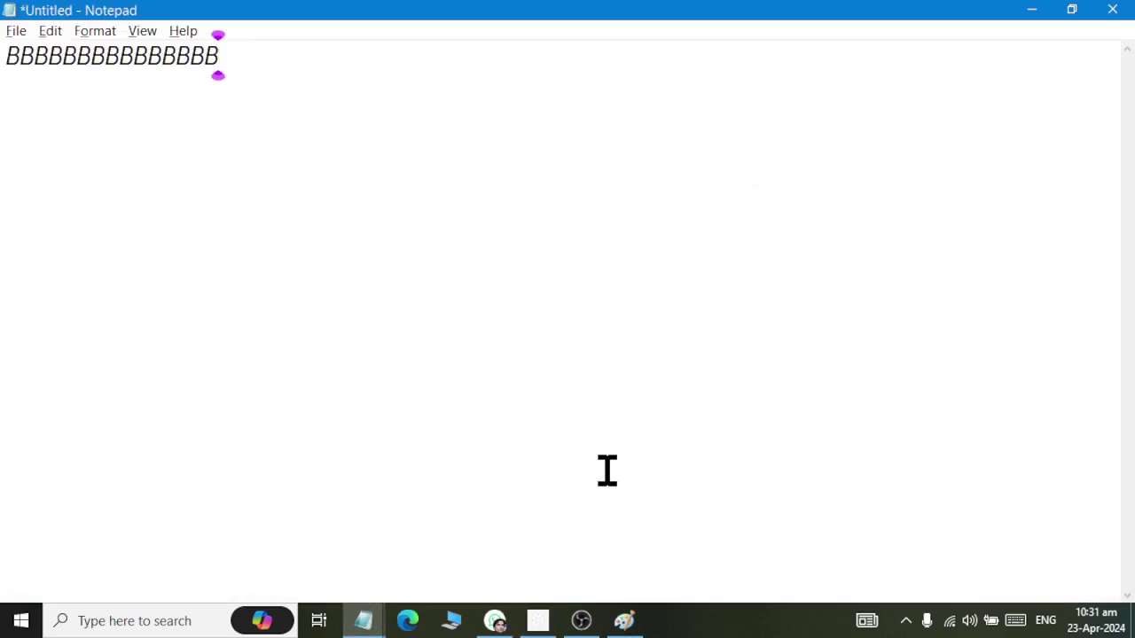
- Search for "MAG" and open Magnifier
{"action": "key", "text": "super"}
{"action": "type", "text": "MAG"}
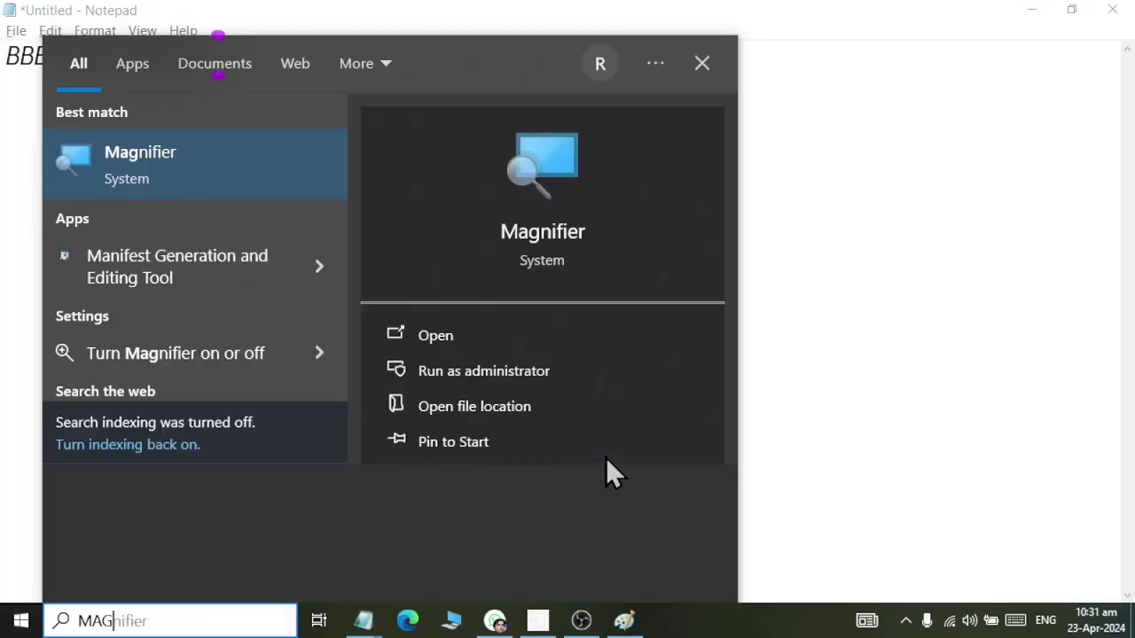
{"action": "left_click", "coordinate": [207, 183]}
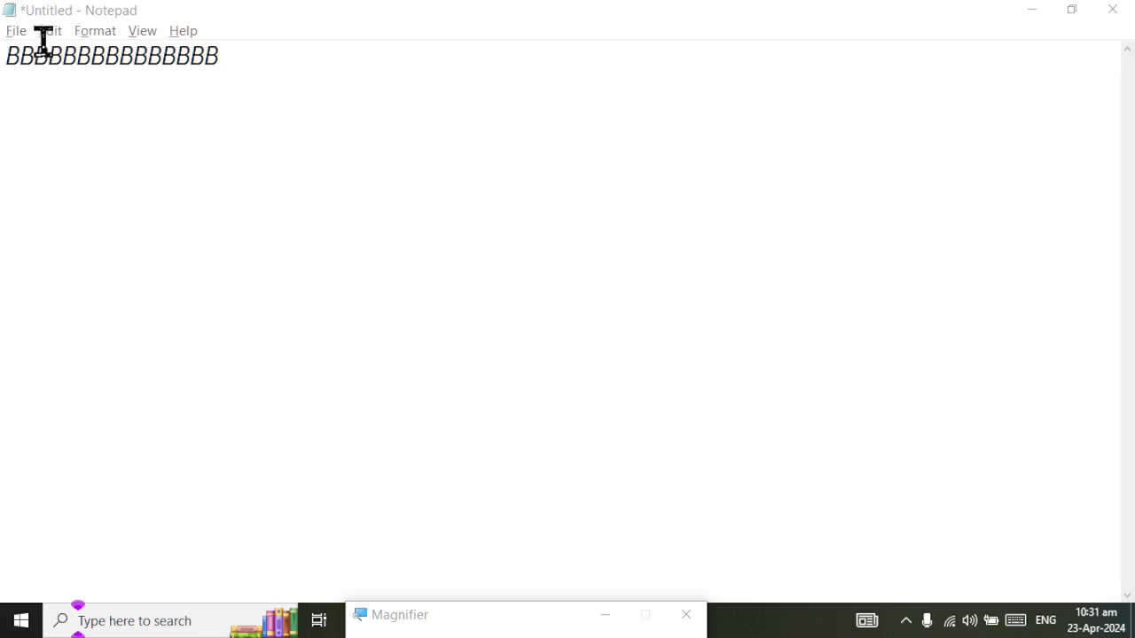
- Open and close the File and Edit menus of the Notepad note to test their underlined access keys
{"action": "left_click", "coordinate": [14, 32]}
{"action": "left_click", "coordinate": [219, 55]}
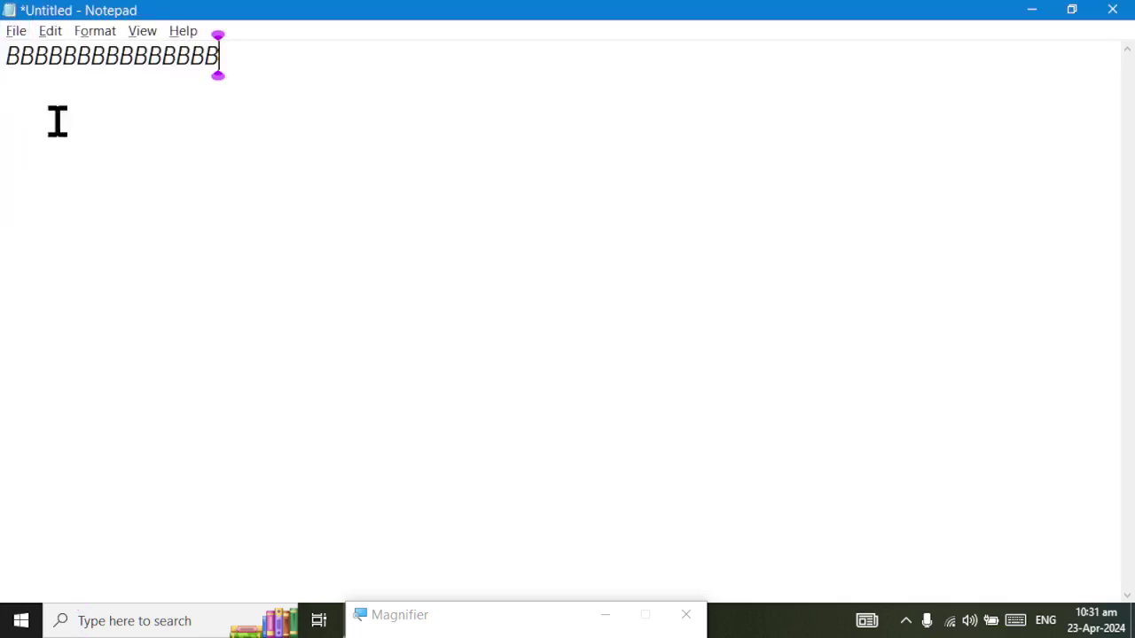
{"action": "left_click", "coordinate": [62, 55]}
{"action": "left_click", "coordinate": [218, 55]}
{"action": "key", "text": "alt+f"}
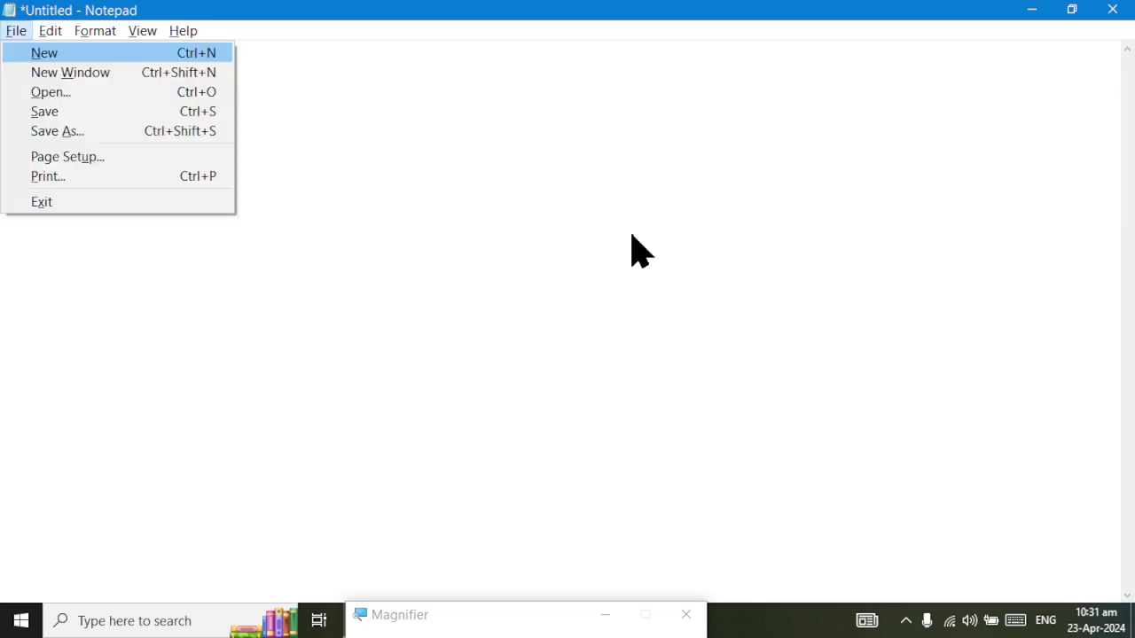
{"action": "left_click", "coordinate": [631, 235]}
{"action": "key", "text": "alt+e"}
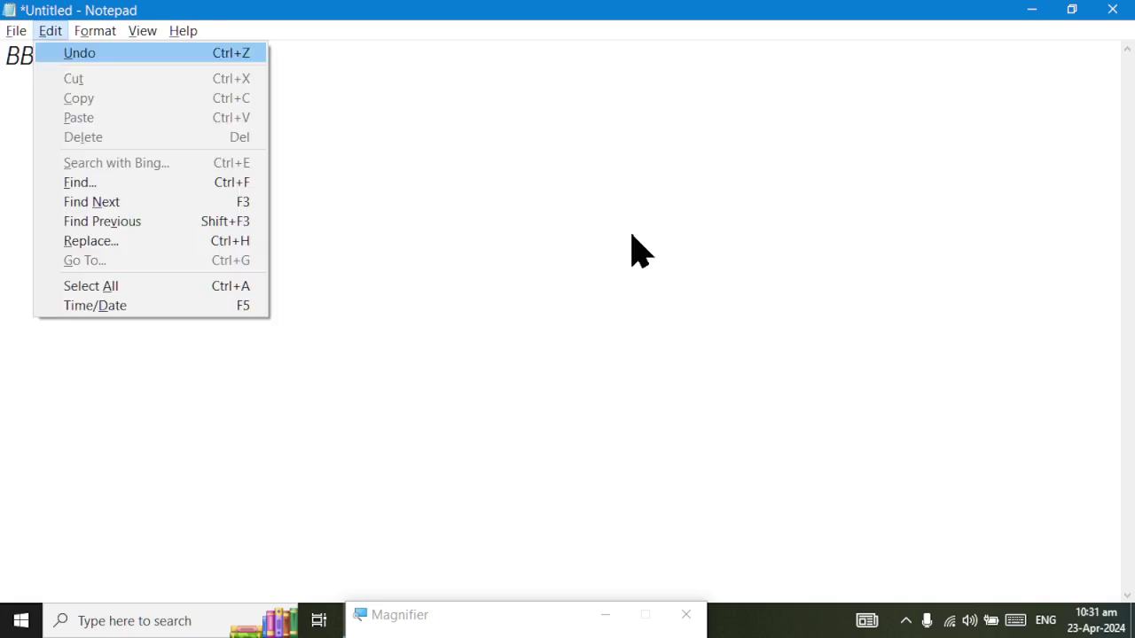
{"action": "left_click", "coordinate": [632, 235]}
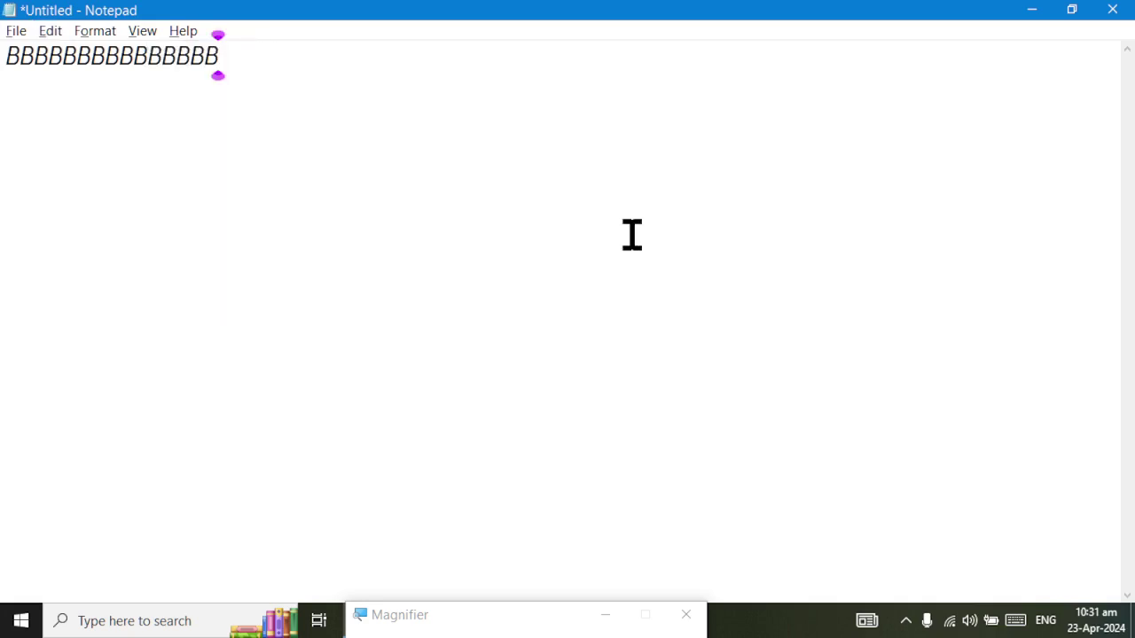
- Check the Notepad note's Format and File menus for access keys and shortcuts, and test the Save shortcut, cancelling the Save As dialog
{"action": "key", "text": "alt+o"}
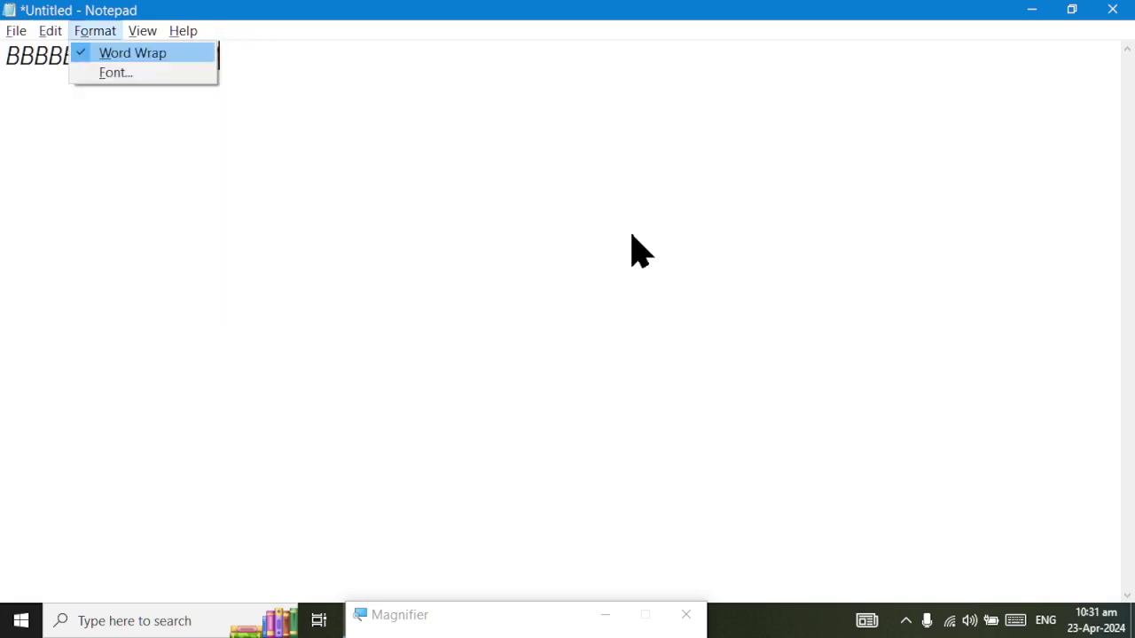
{"action": "left_click", "coordinate": [16, 32]}
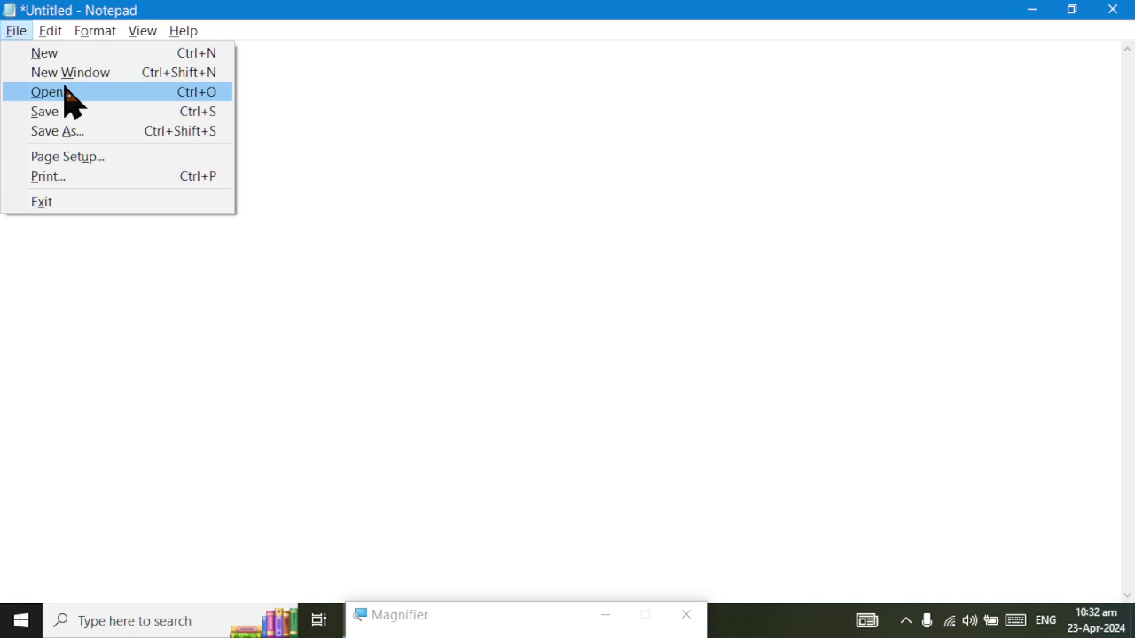
{"action": "key", "text": "Escape"}
{"action": "key", "text": "ctrl+s"}
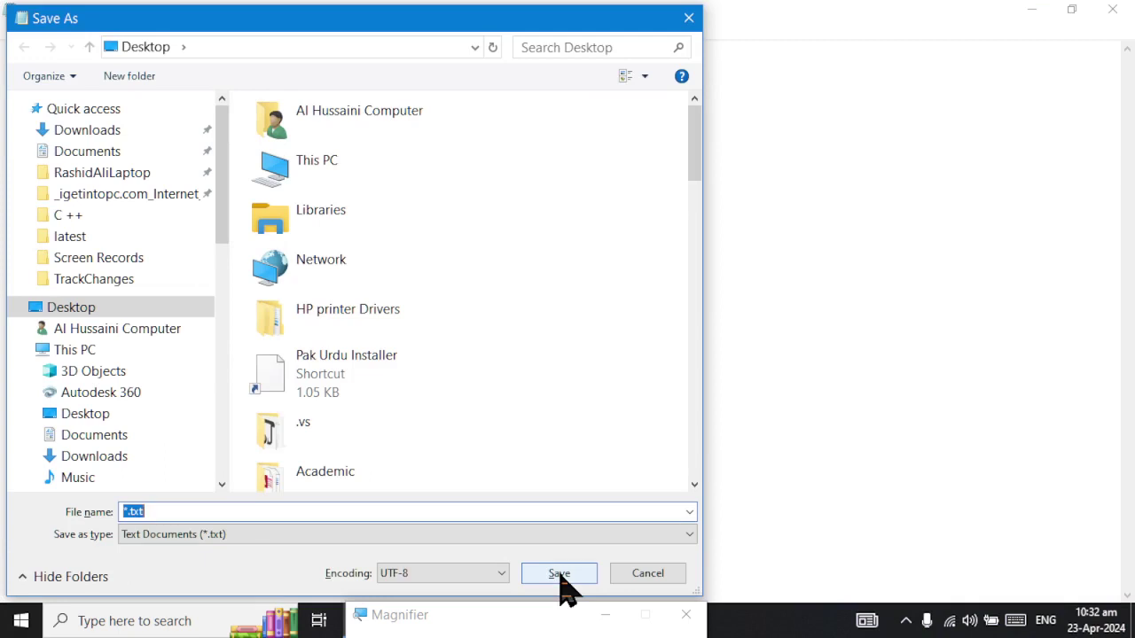
{"action": "left_click", "coordinate": [647, 574]}
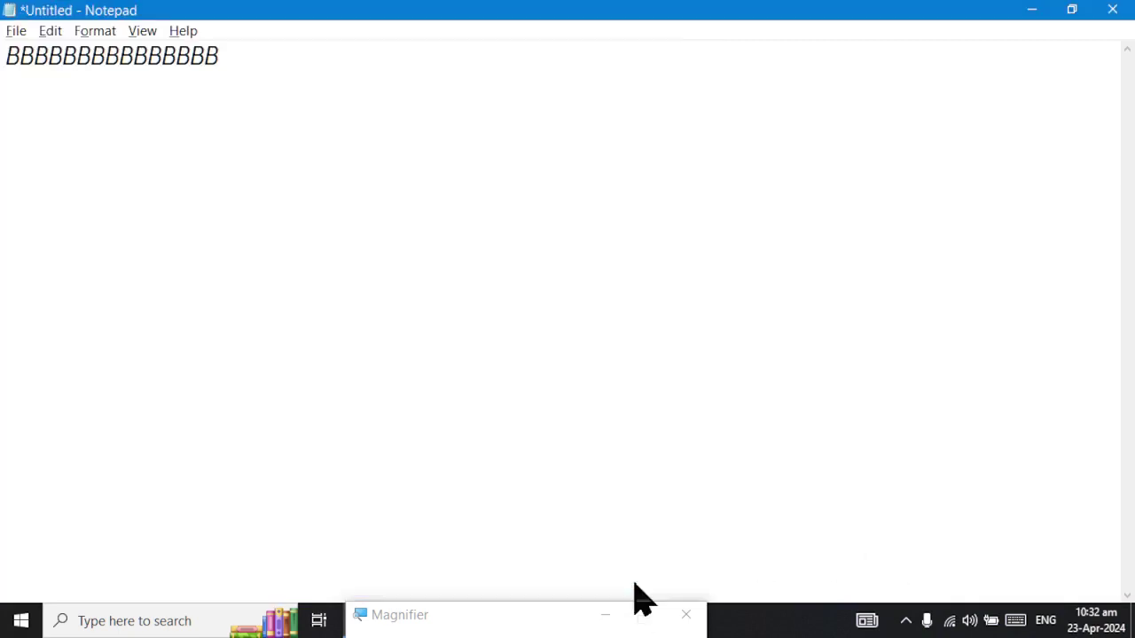
- Switch to Settings, move Magnifier off the keyboard shortcut options, turn off underlined access keys, and return to the Notepad note
{"action": "left_click", "coordinate": [672, 620]}
{"action": "left_click", "coordinate": [540, 624]}
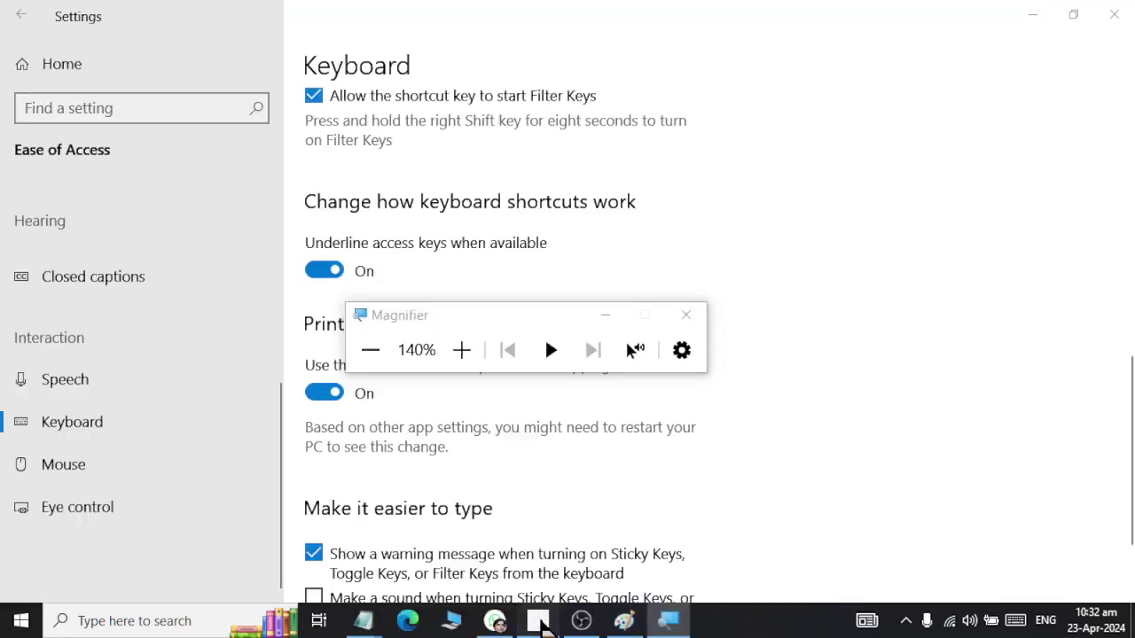
{"action": "left_click_drag", "start_coordinate": [471, 325], "coordinate": [615, 422]}
{"action": "left_click", "coordinate": [324, 272]}
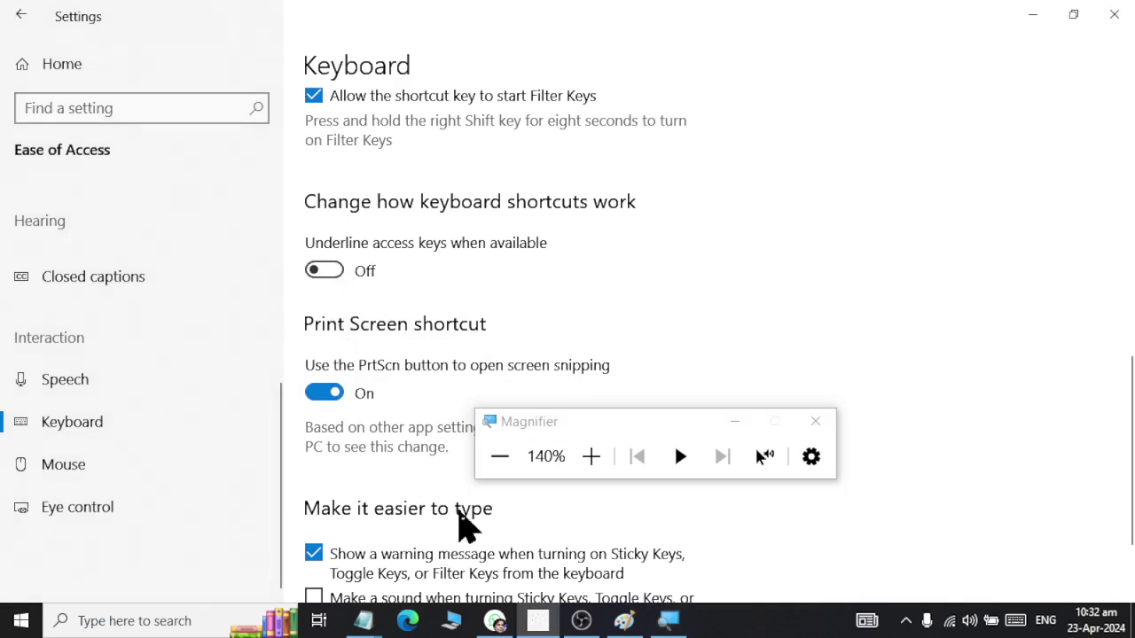
{"action": "mouse_move", "coordinate": [364, 621]}
{"action": "left_click", "coordinate": [338, 502]}
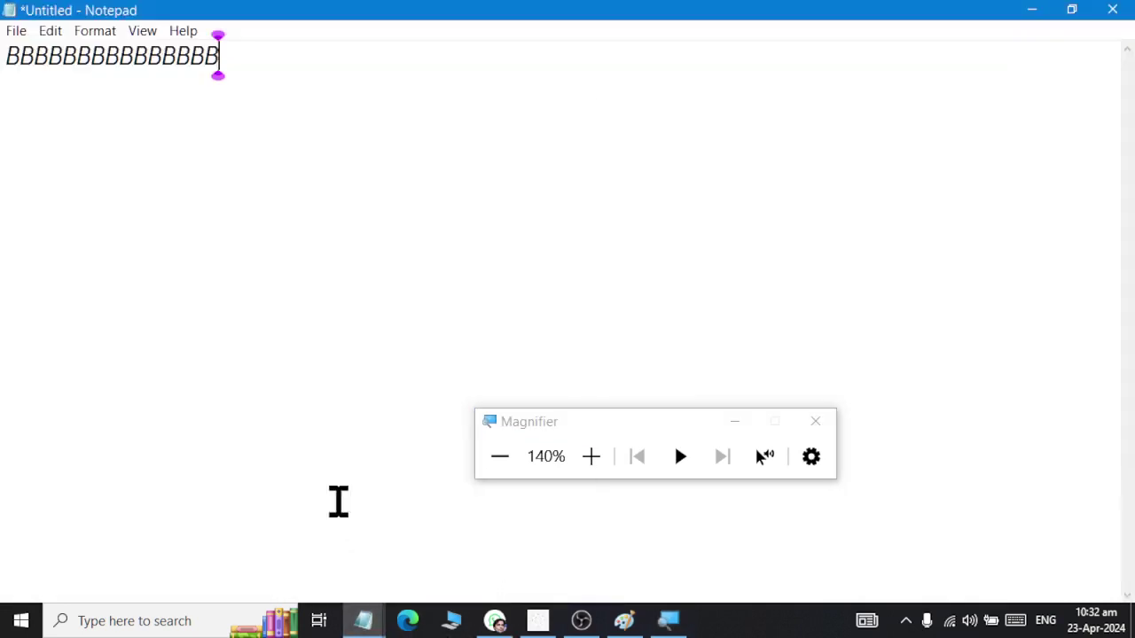